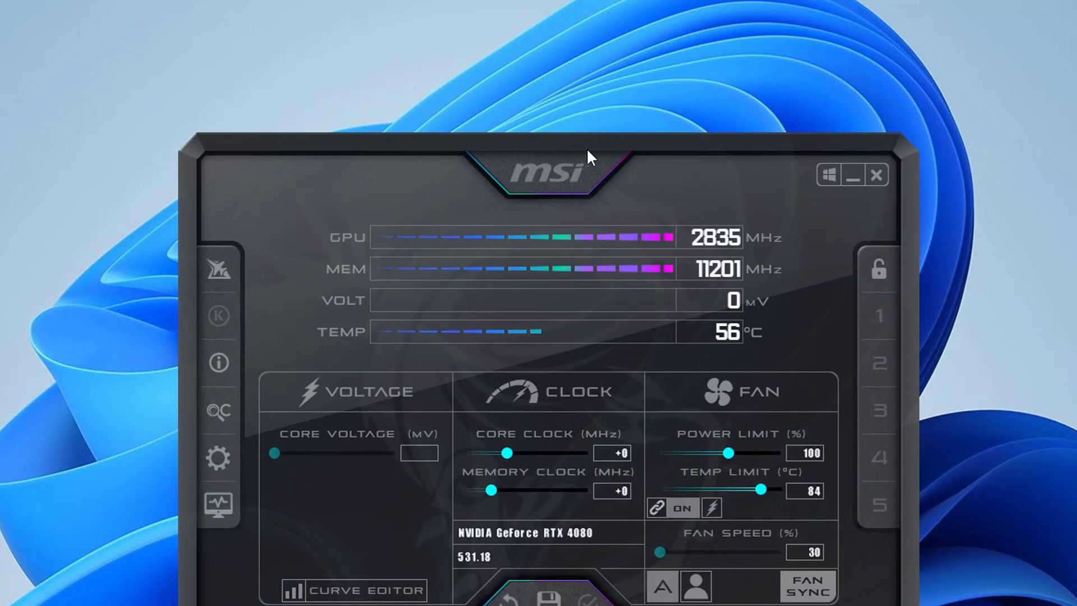
Step: Open Afterburner's properties at the User Interface settings
click(218, 456)
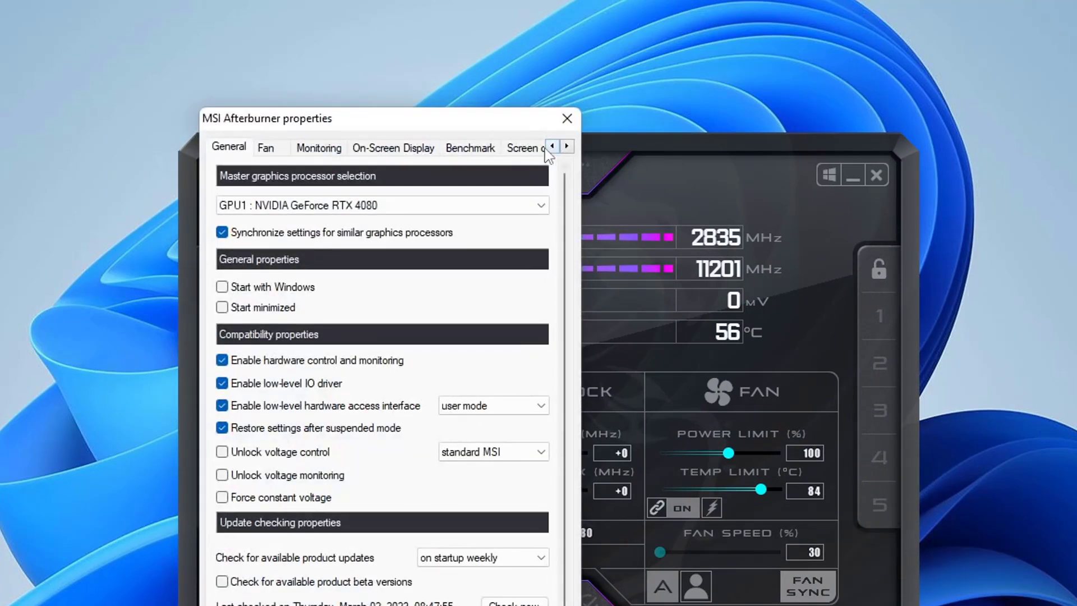
click(567, 147)
double_click(568, 147)
click(568, 147)
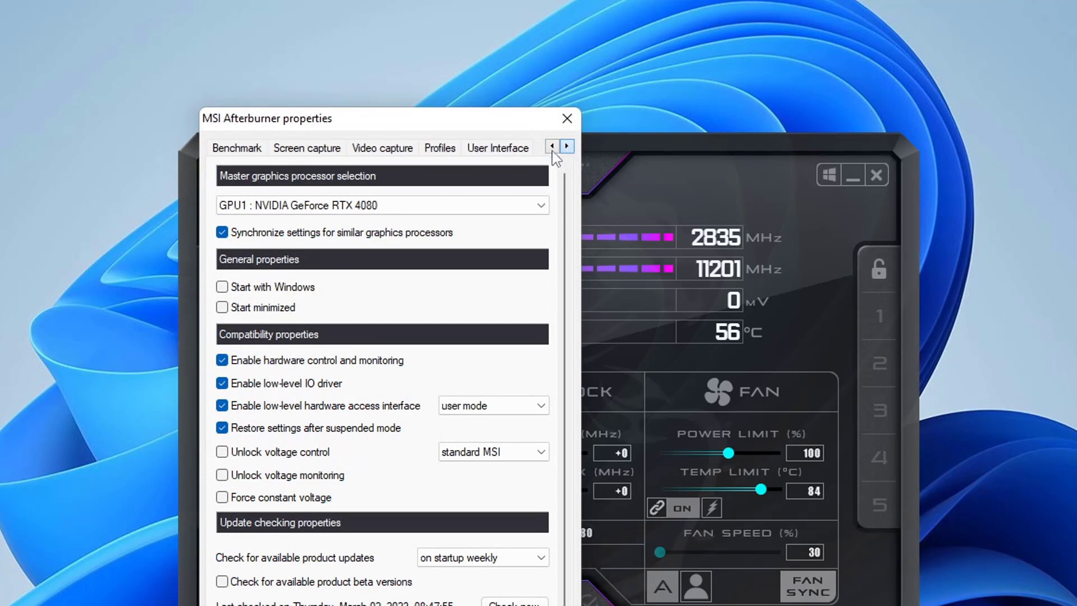
click(499, 149)
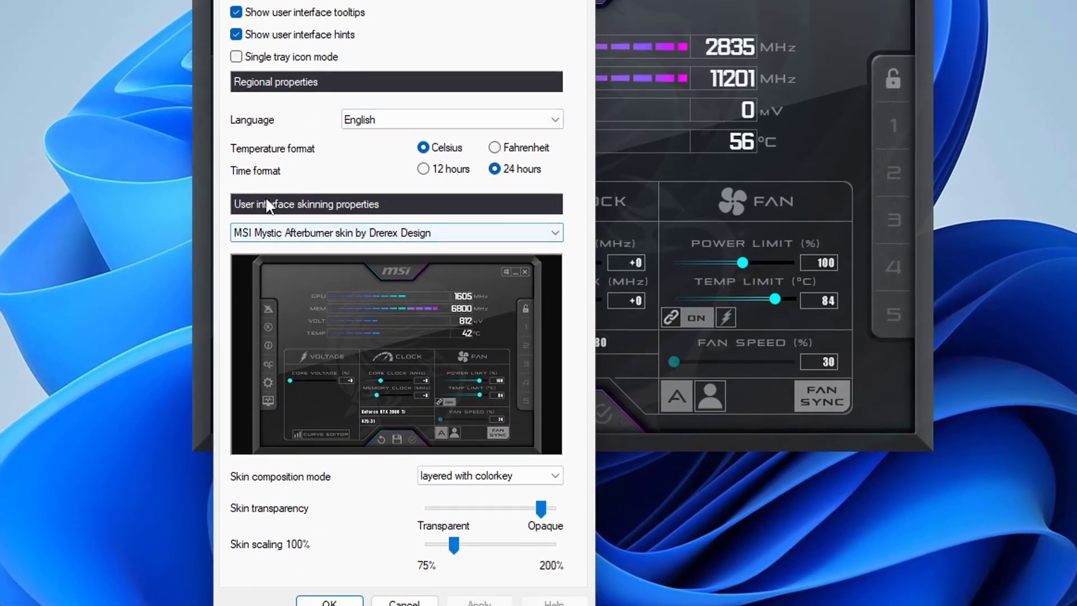
Step: Apply the Default MSI Afterburner v2 big edition skin, try MSI Cyborg V2, then cancel
click(318, 235)
click(306, 261)
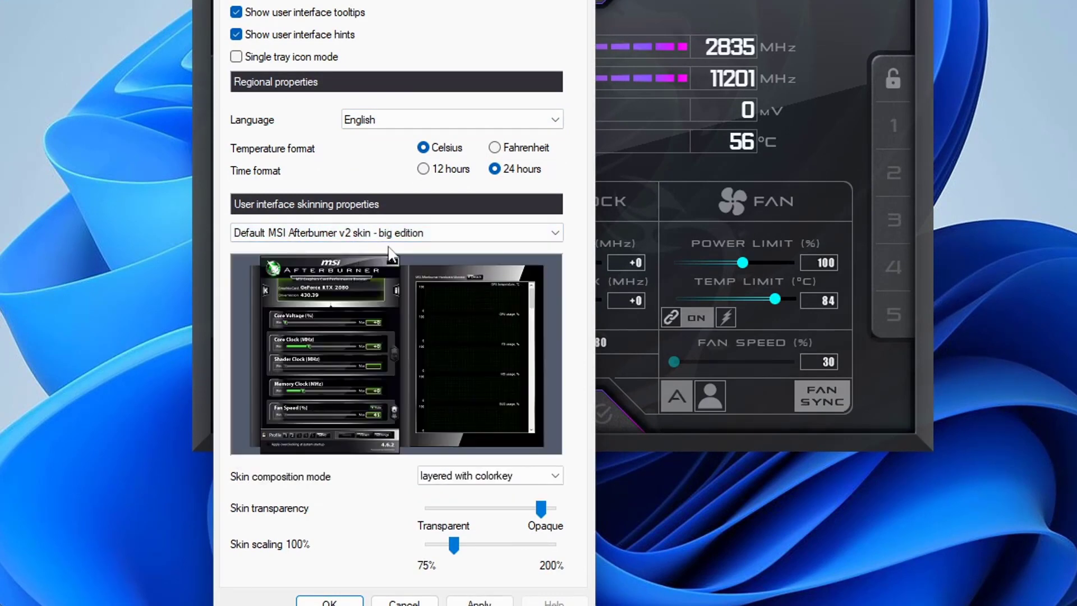
click(480, 602)
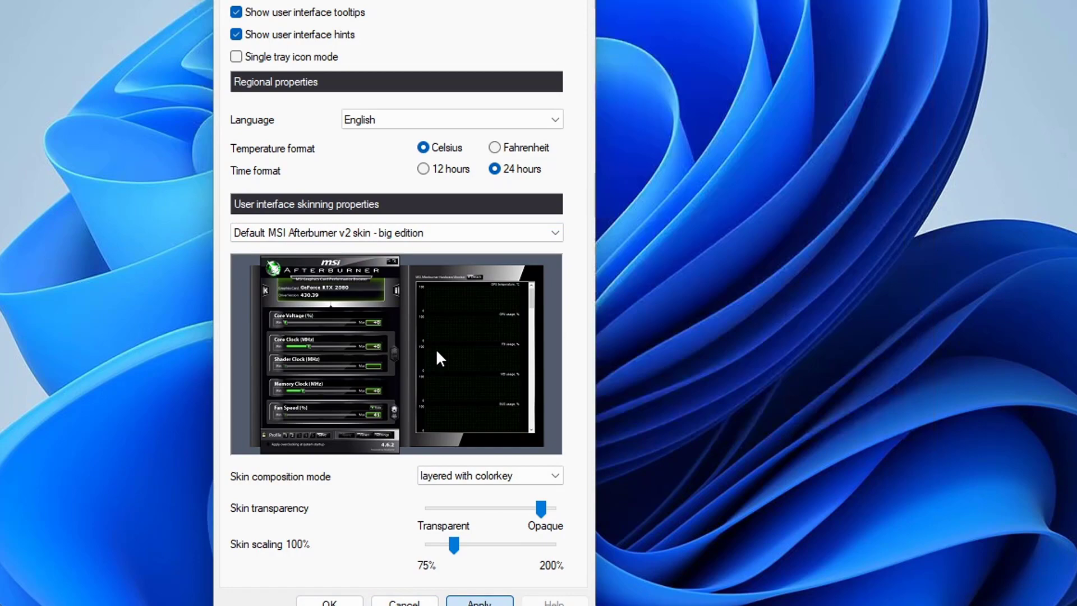
click(362, 230)
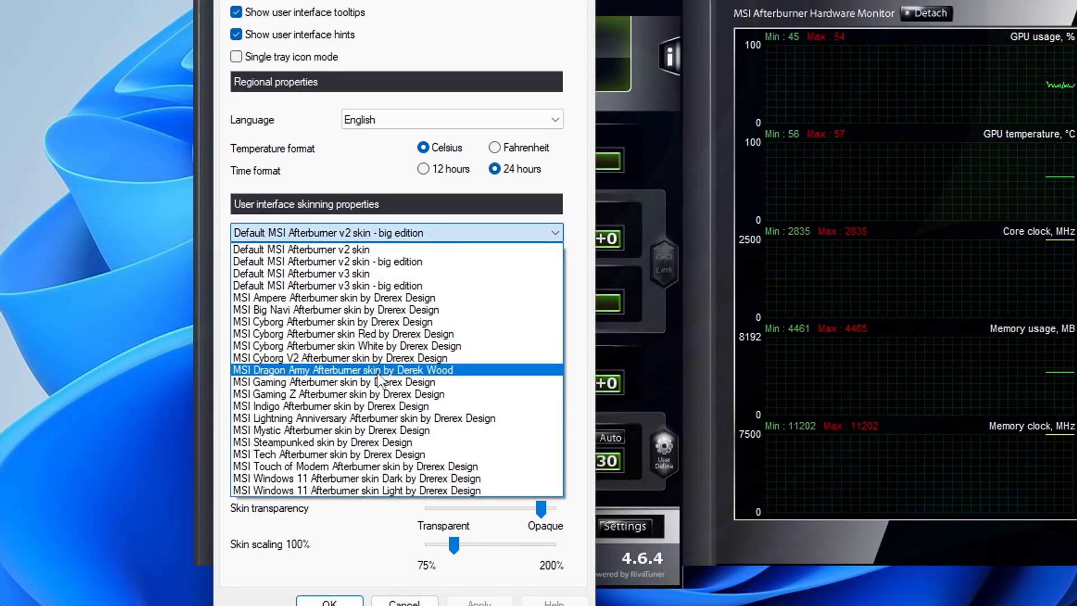
click(398, 358)
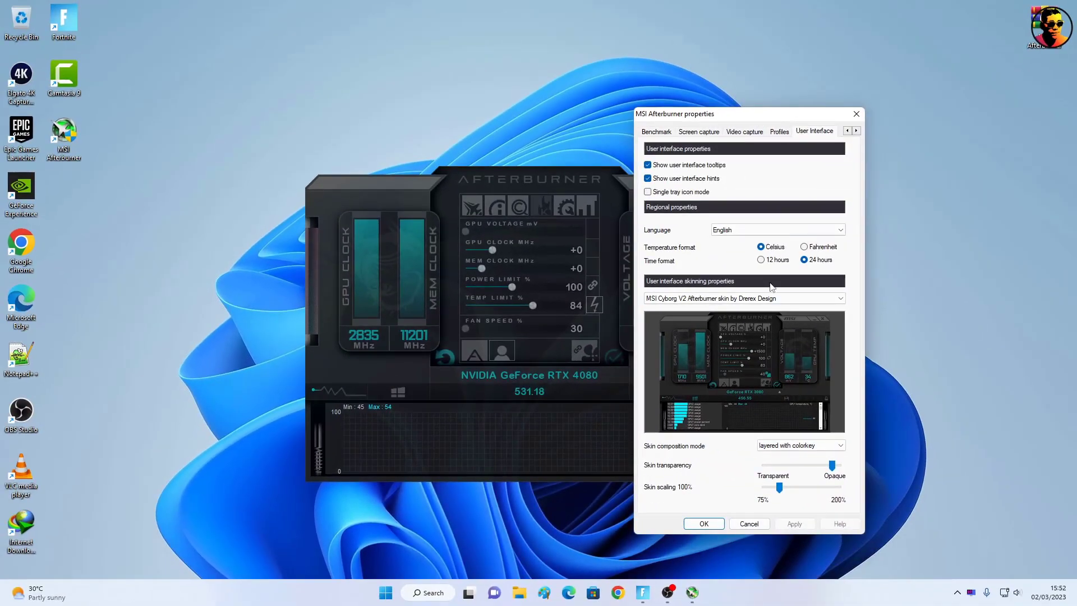
click(750, 523)
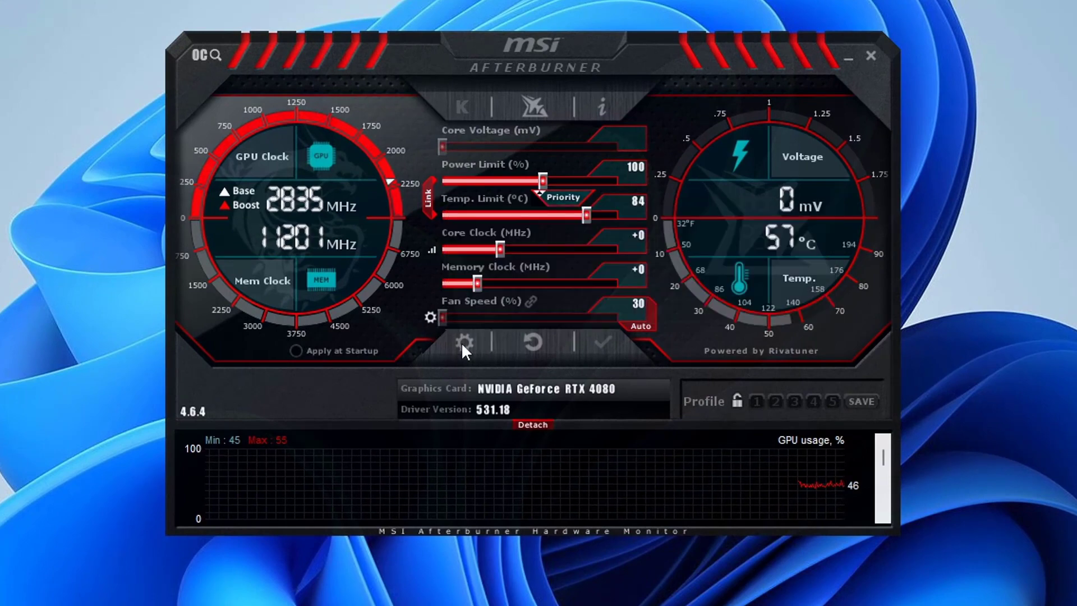
Step: Reopen the properties beside the main window, on the Monitoring tab
click(463, 342)
drag(355, 20, 730, 70)
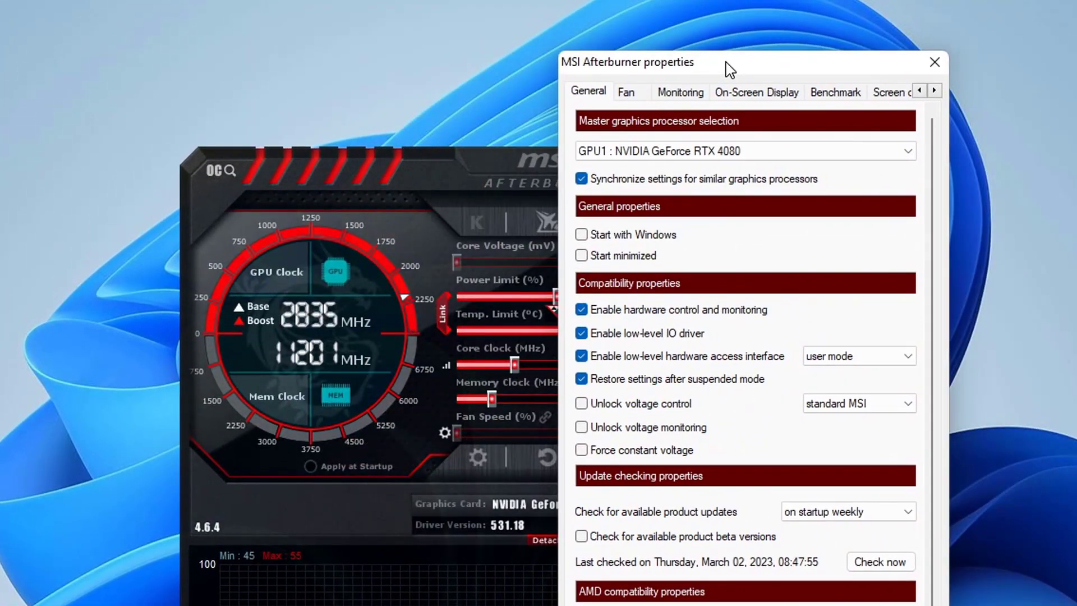
click(683, 96)
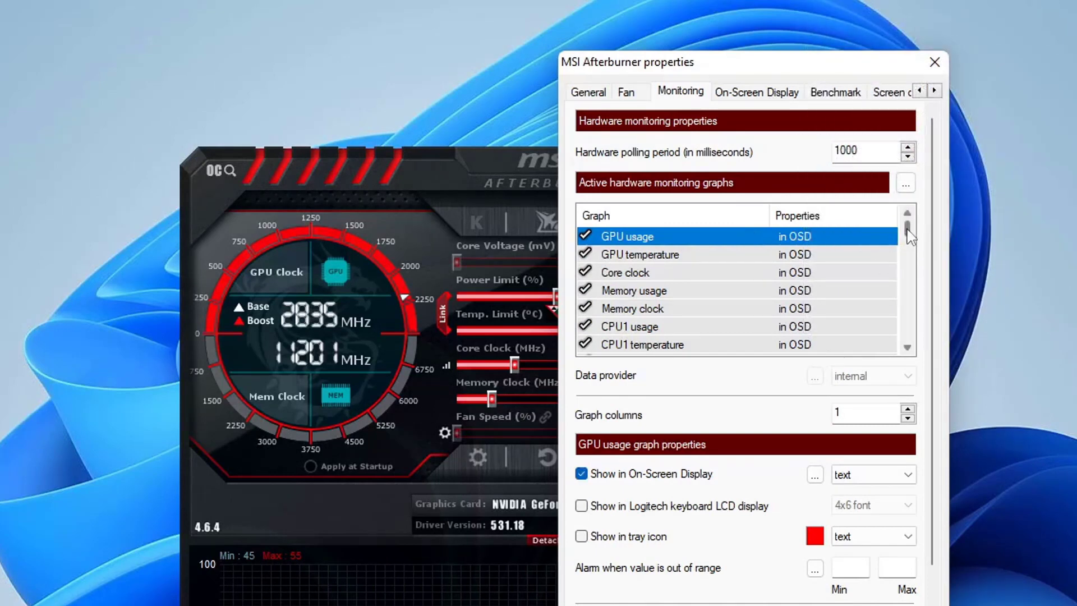
scroll(898, 281, down, 3)
drag(900, 283, 902, 247)
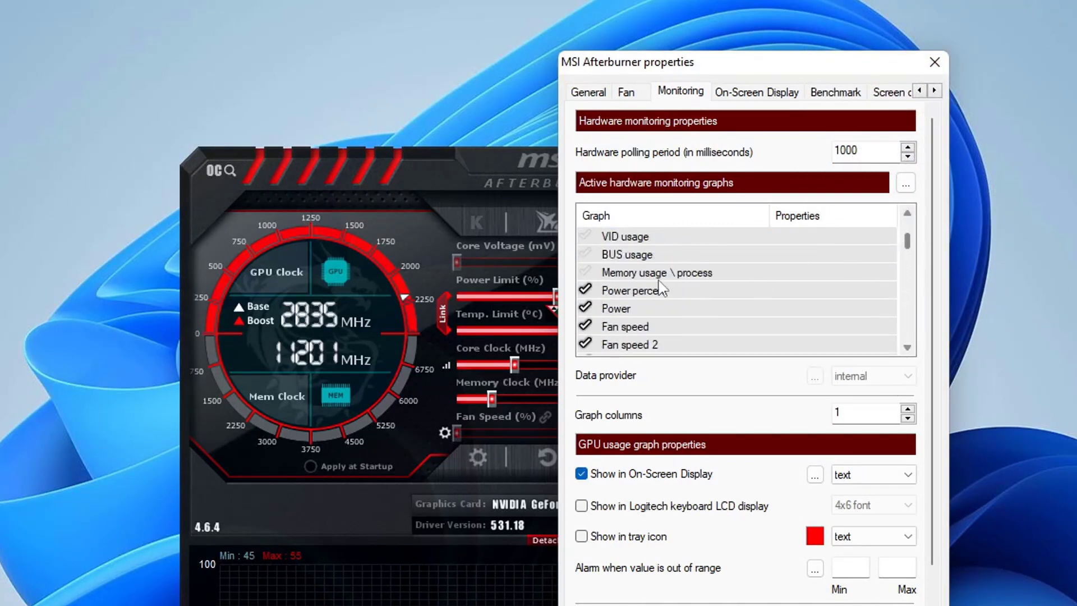
Step: Browse the Power and Fan speed graphs, then re-enable GPU usage's on-screen display
click(599, 297)
click(603, 324)
scroll(683, 325, down, 12)
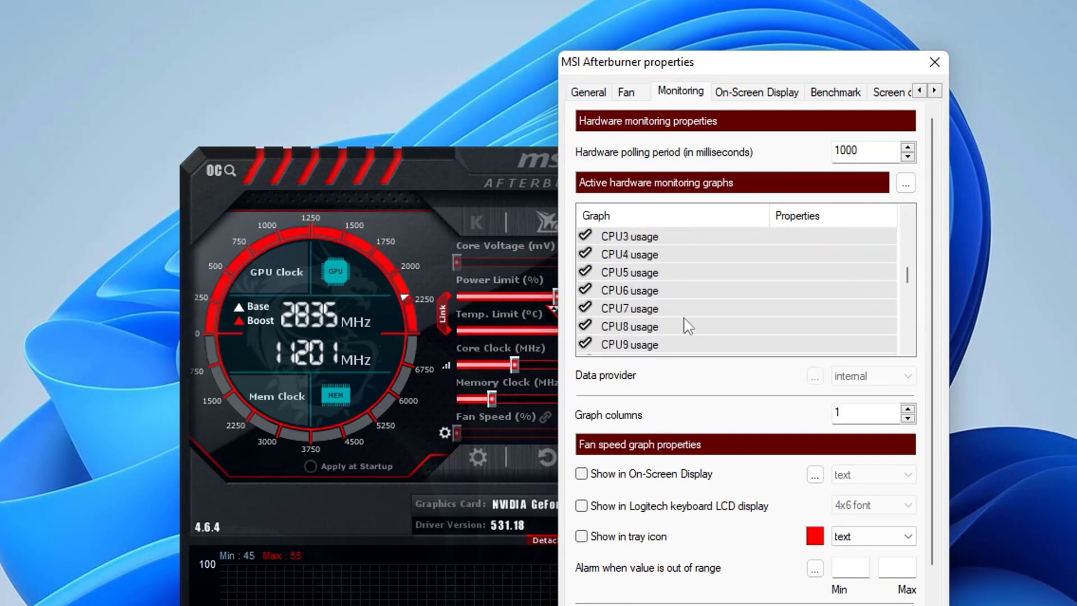
scroll(689, 326, down, 15)
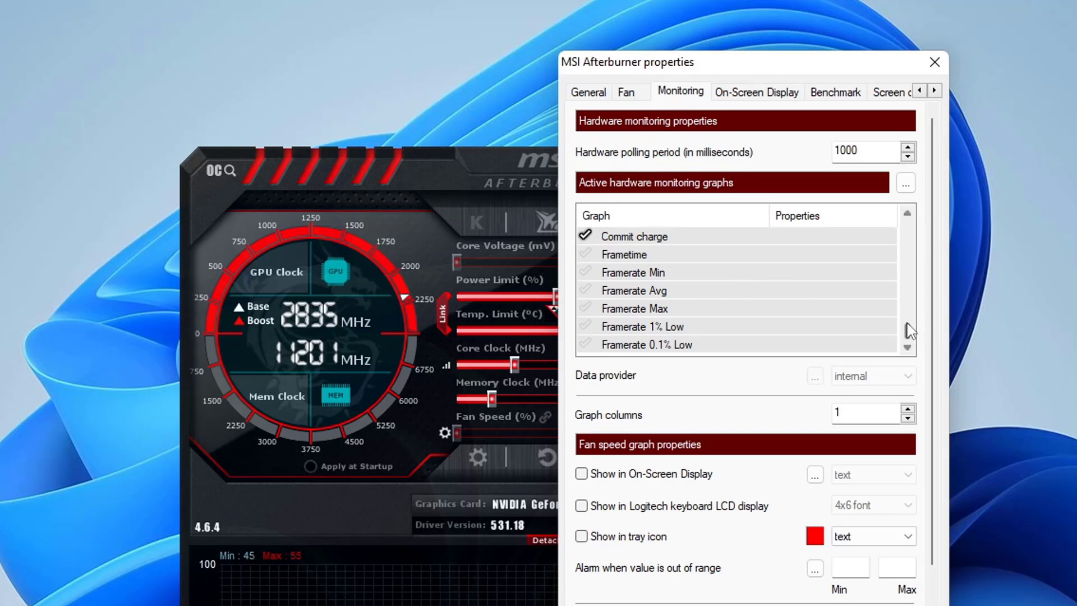
scroll(907, 331, up, 3)
drag(908, 315, 907, 227)
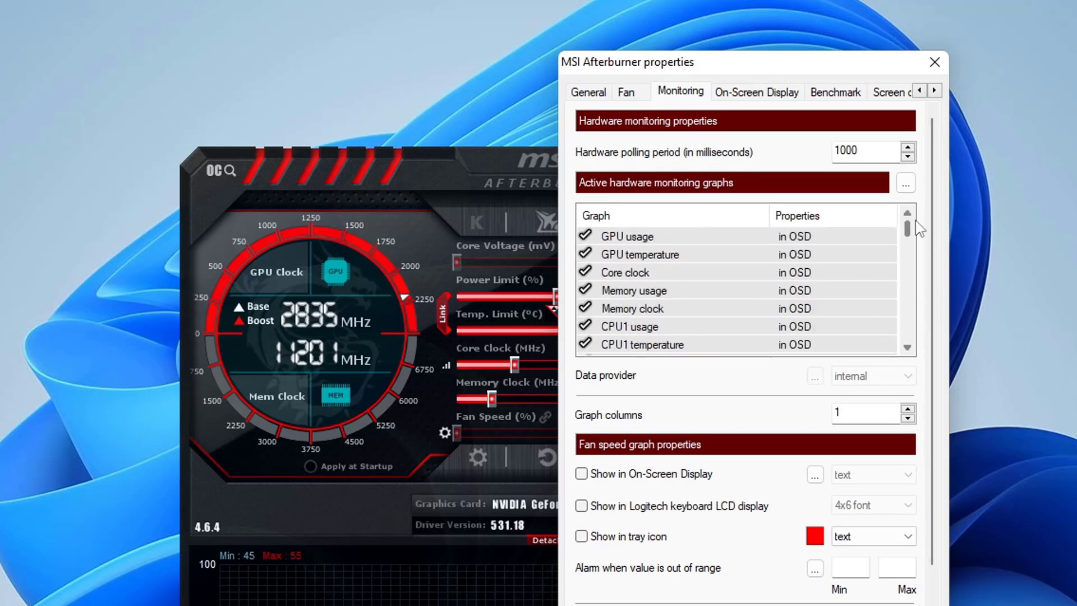
click(624, 238)
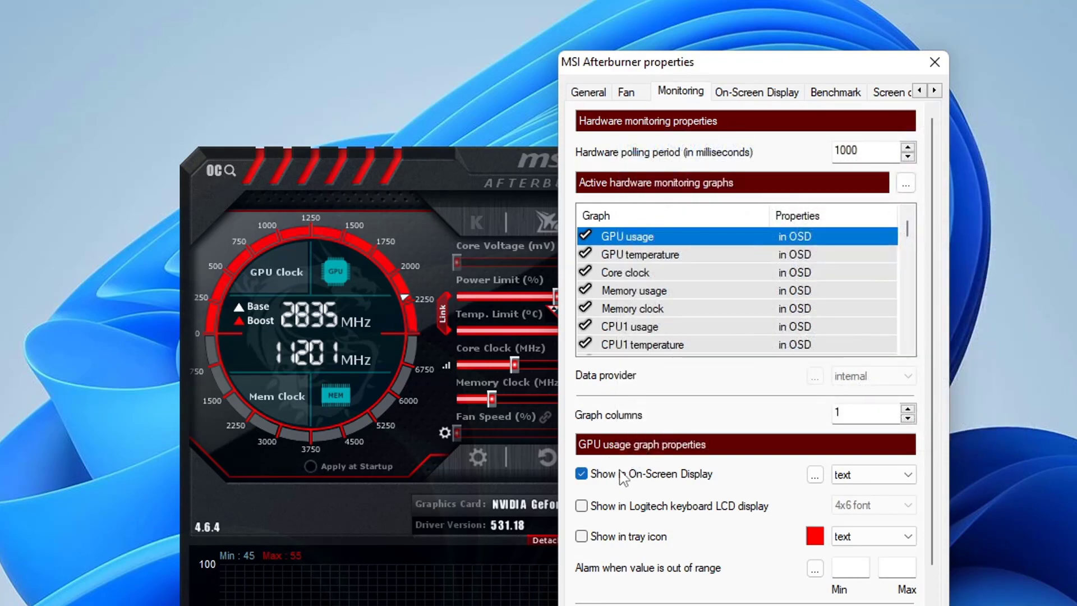
click(631, 476)
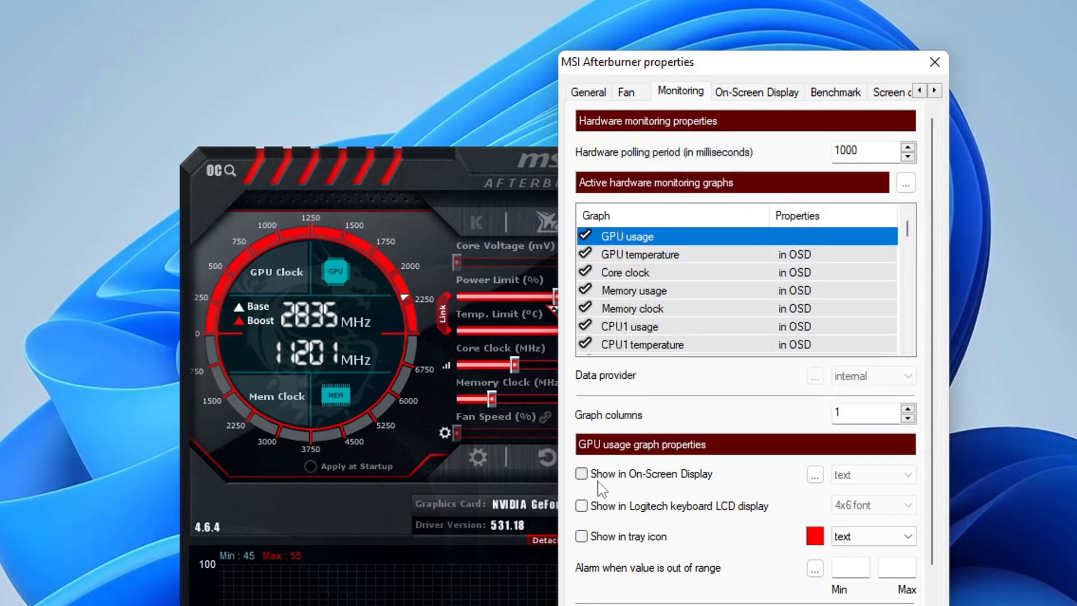
click(629, 478)
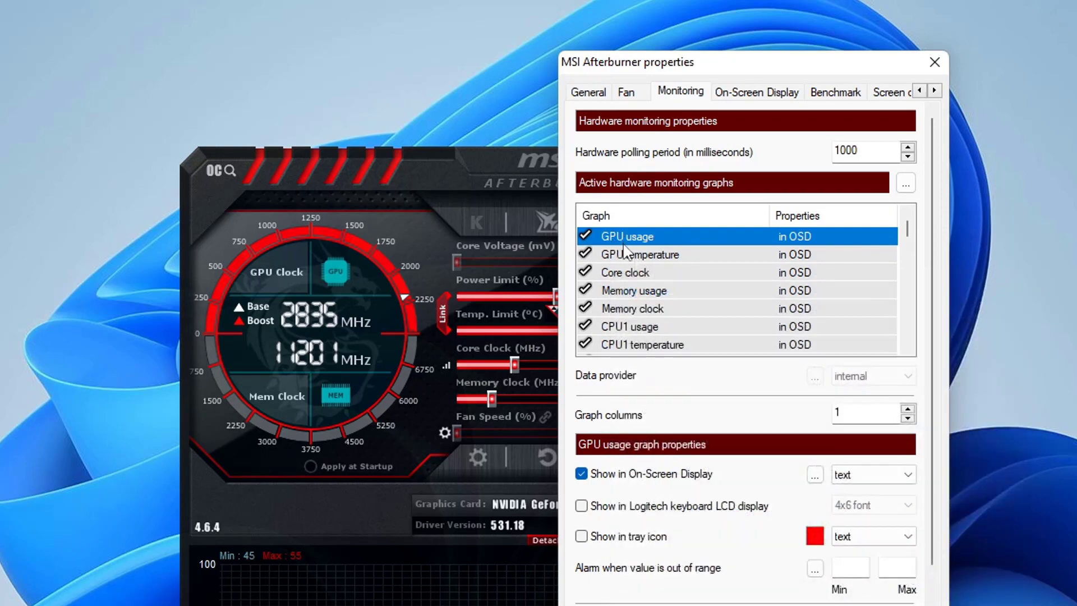
Step: Review the GPU temperature, Core clock, Memory usage and Memory clock graphs
click(622, 255)
click(623, 275)
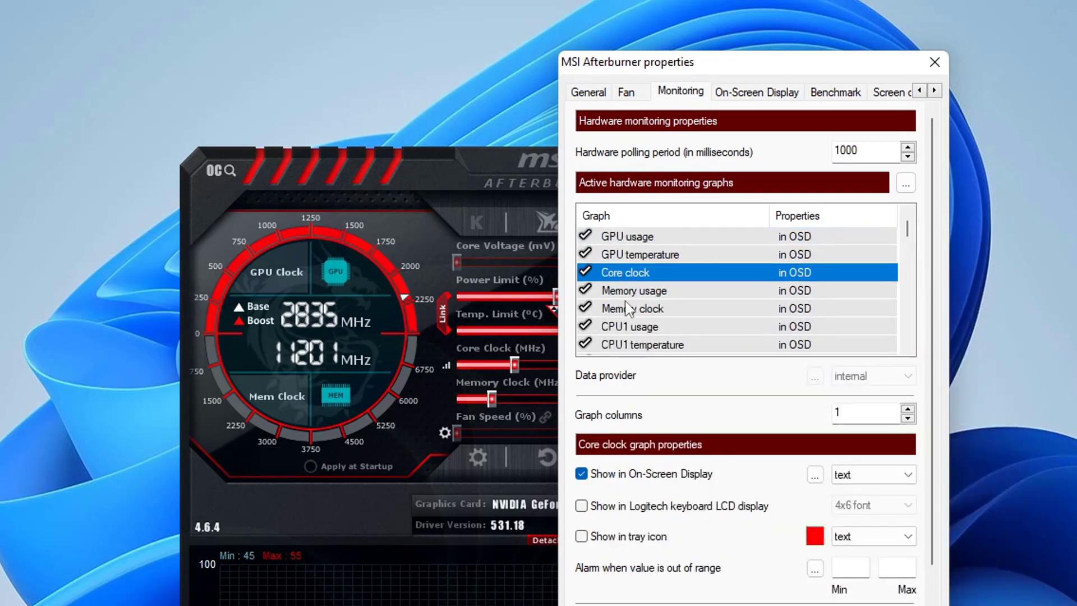
click(638, 290)
click(639, 310)
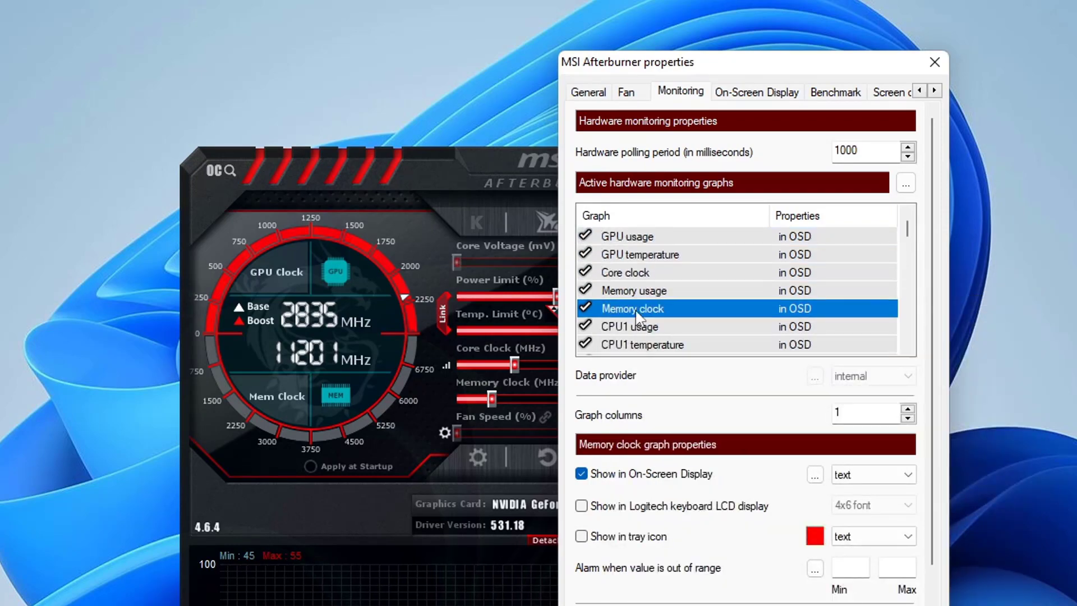
Step: Check the CPU1 usage graph, peek at the main window, and re-toggle GPU usage's OSD display
click(648, 328)
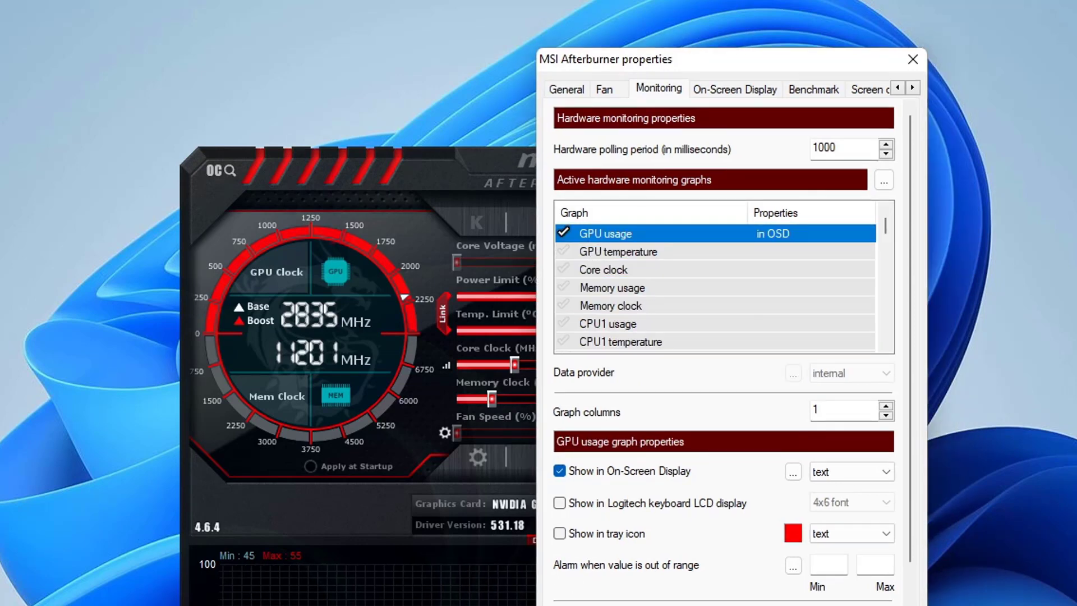
drag(697, 66, 1066, 100)
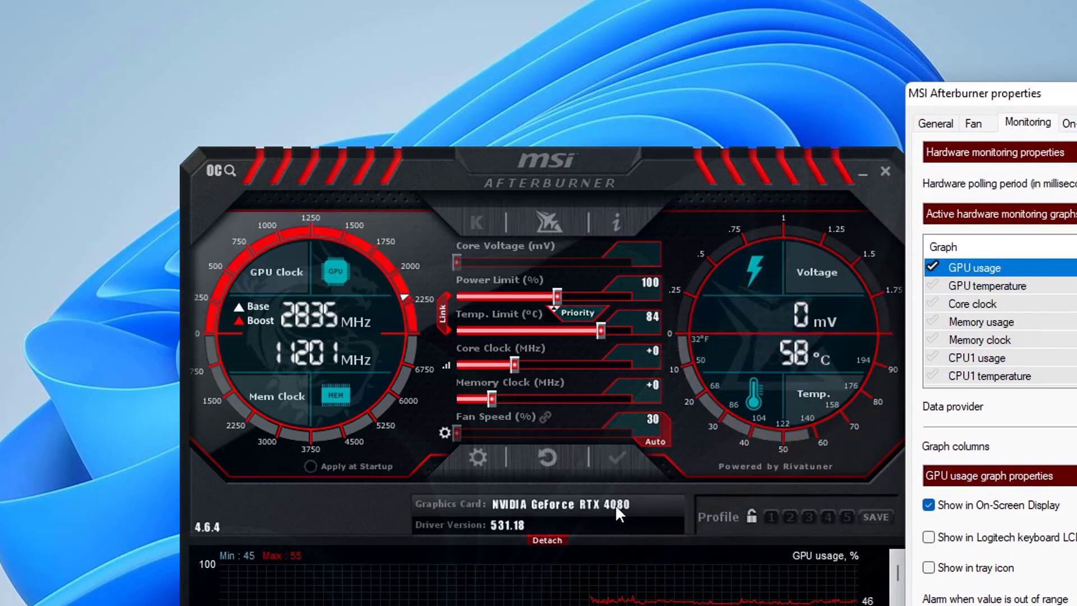
drag(1074, 104, 716, 75)
click(614, 481)
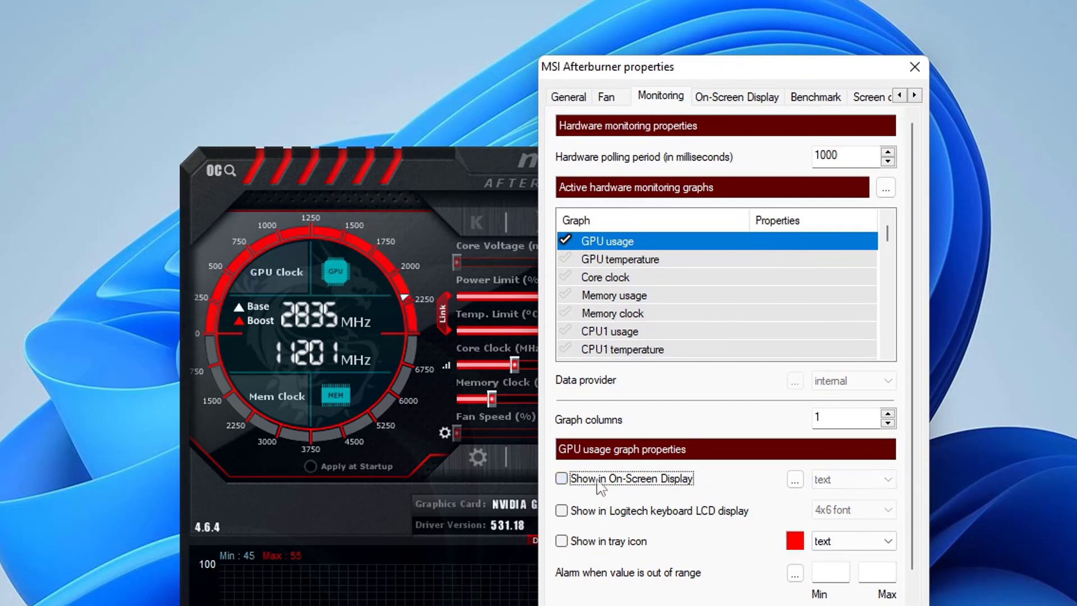
click(629, 481)
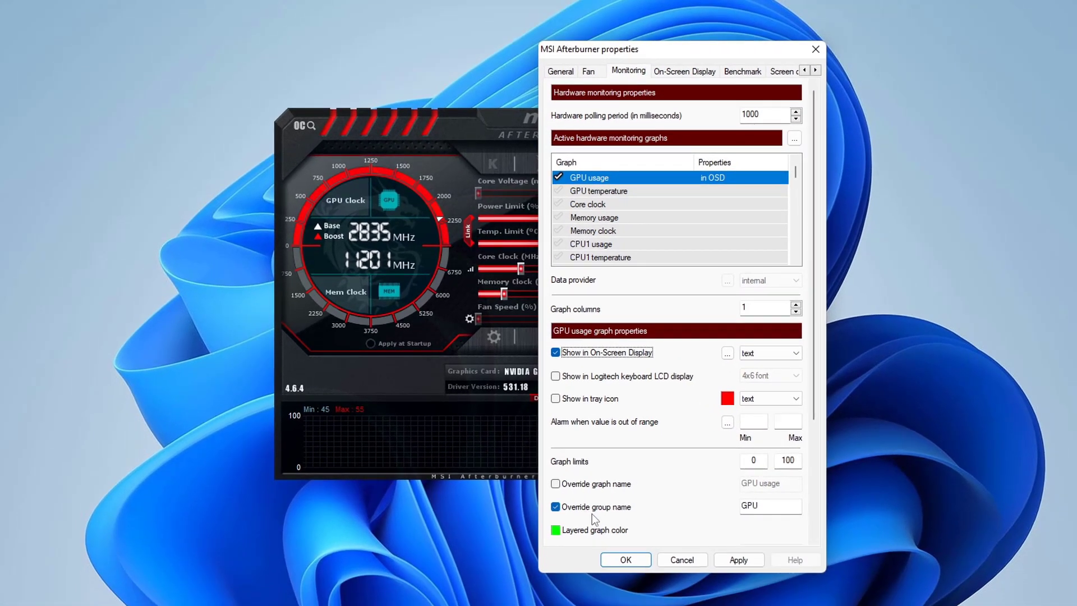
Step: Override GPU usage's group name to 'RTX 4080', apply it, and keep it shown as text
click(617, 605)
click(607, 511)
key(Tab)
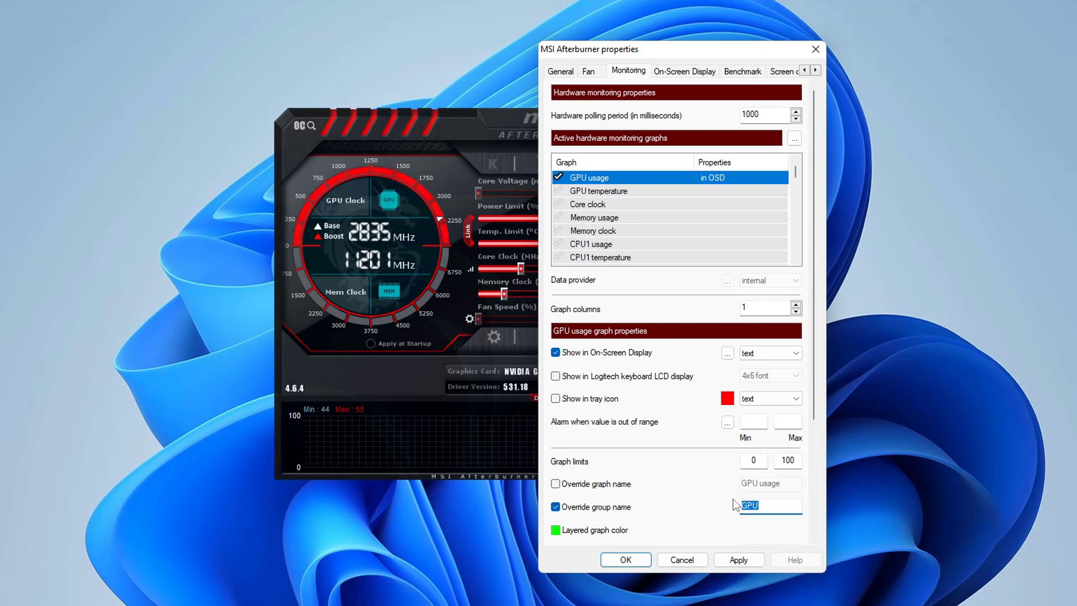
text(RTX 4080)
click(737, 560)
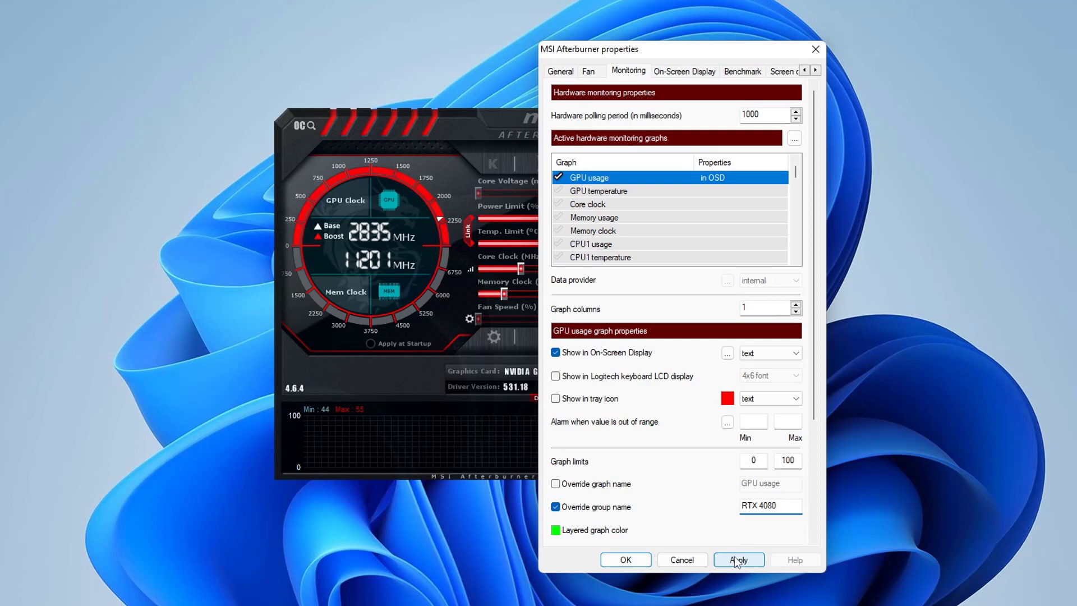
click(737, 559)
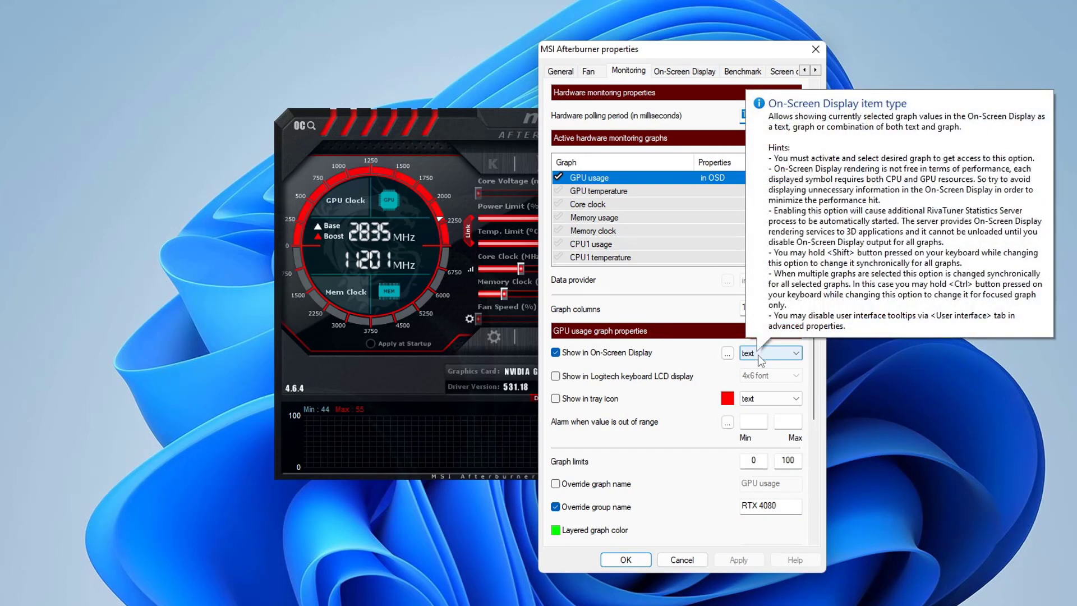
click(761, 359)
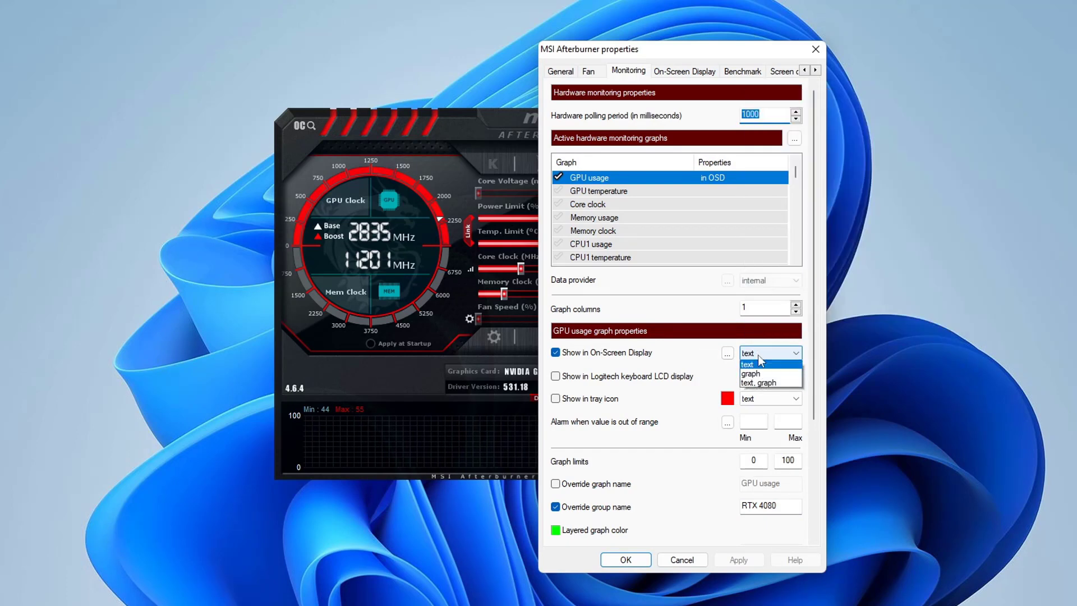
click(763, 363)
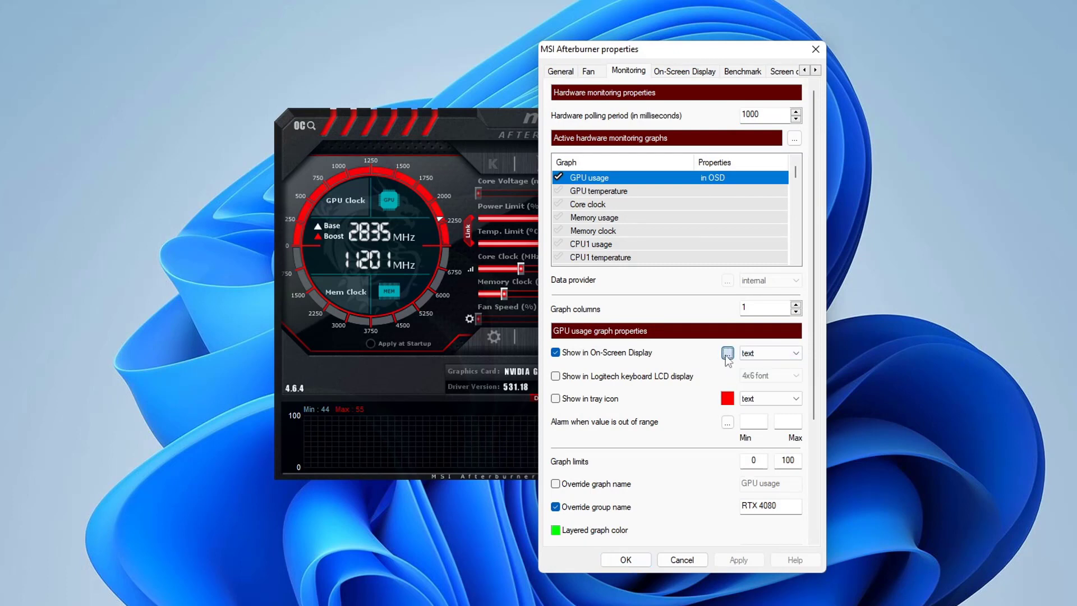
Step: Keep the modern OSD layout with Color 0 left unchanged, and confirm the layout settings
click(727, 354)
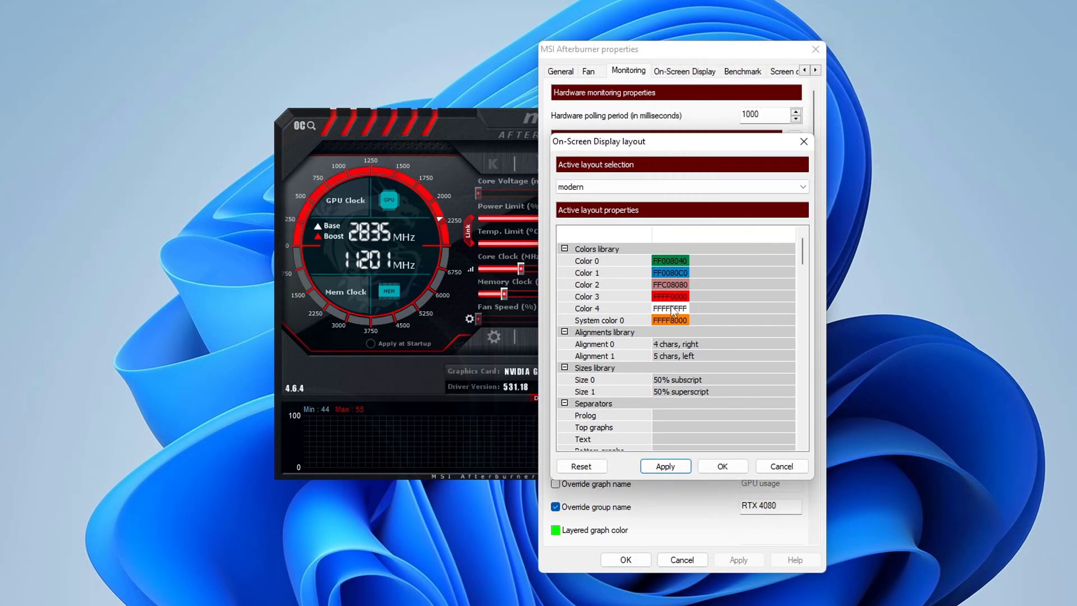
click(681, 262)
click(689, 268)
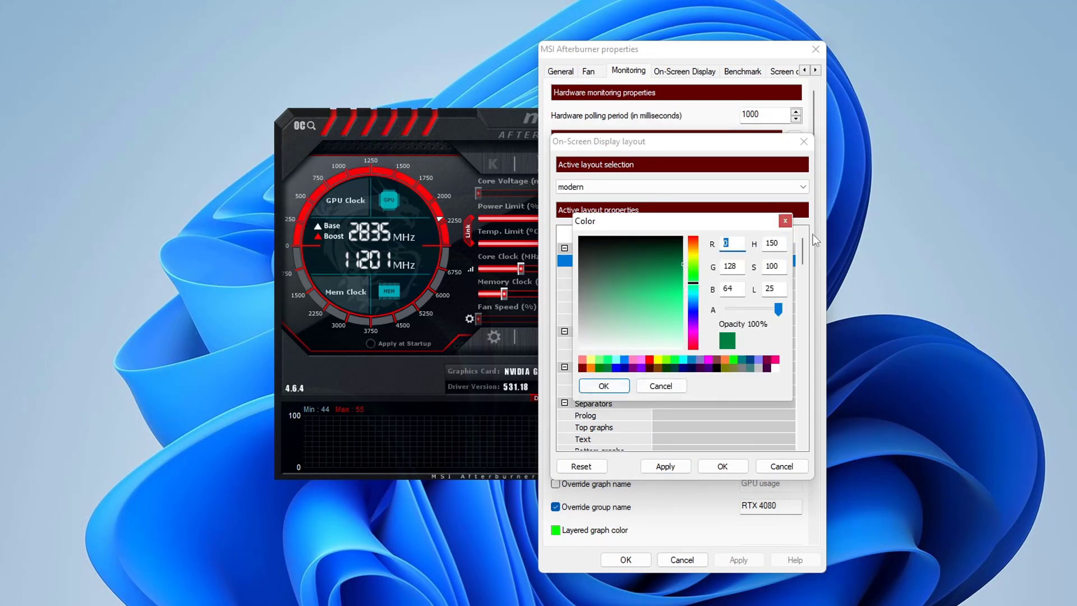
click(784, 222)
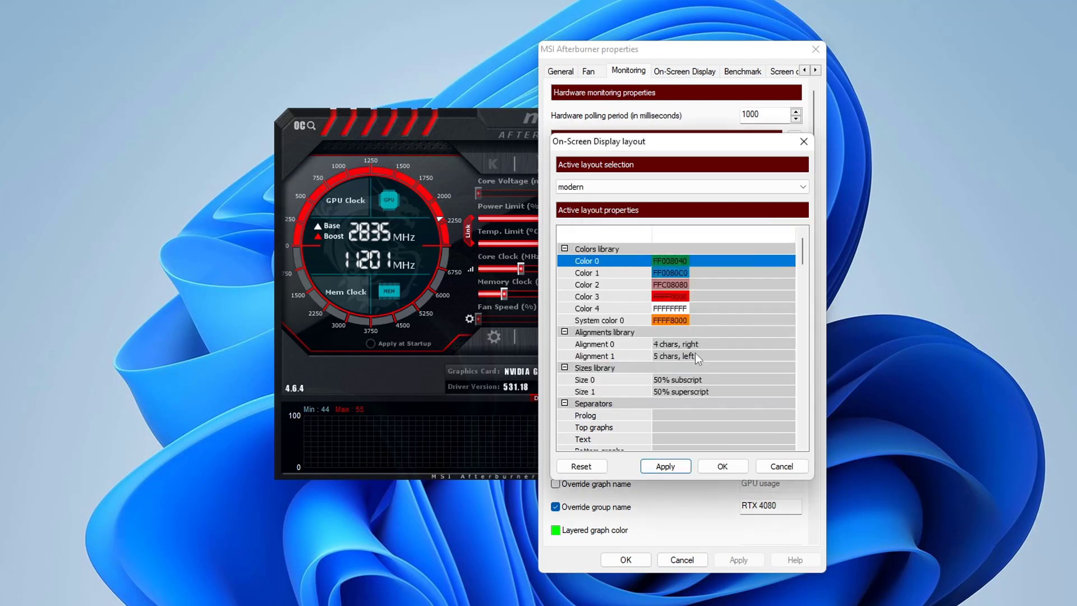
click(596, 181)
click(596, 181)
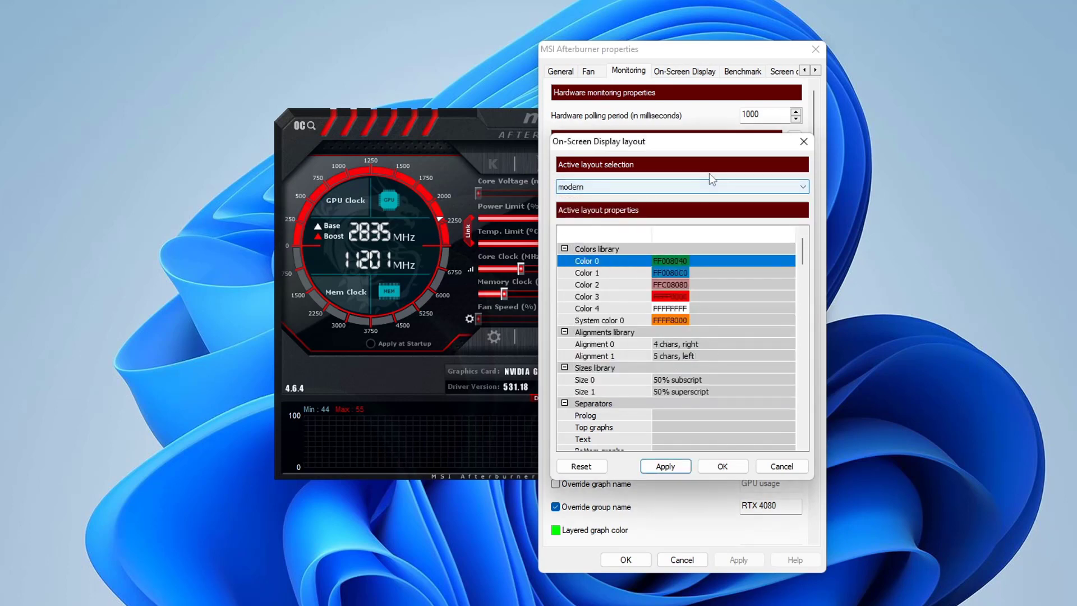
click(747, 466)
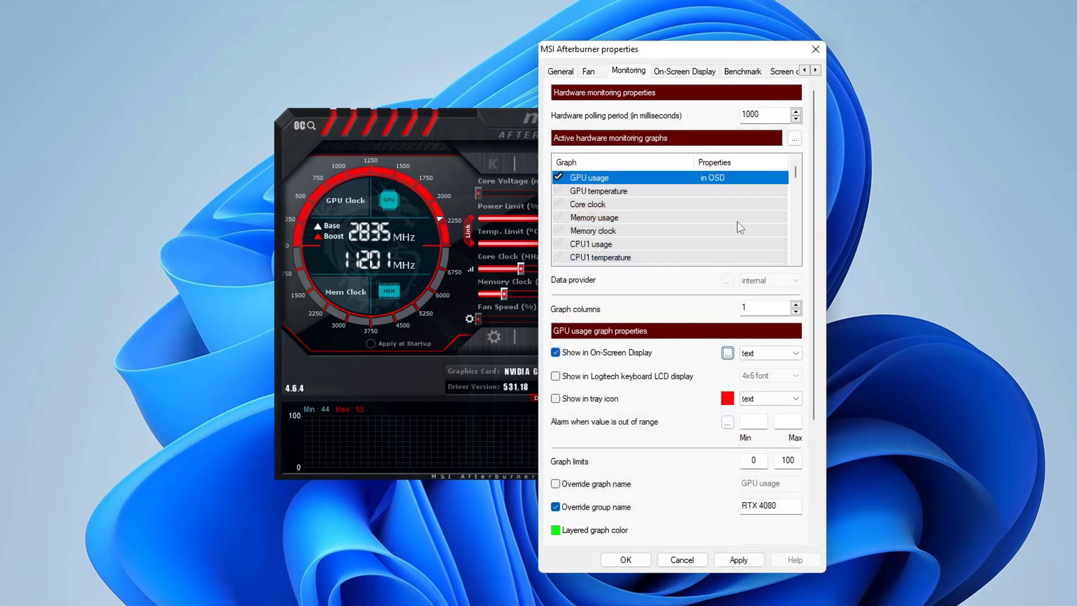
Step: Show GPU temperature as 'GPU Temp' and Core clock as 'CORE CLOCK' in the OSD
click(621, 194)
click(560, 193)
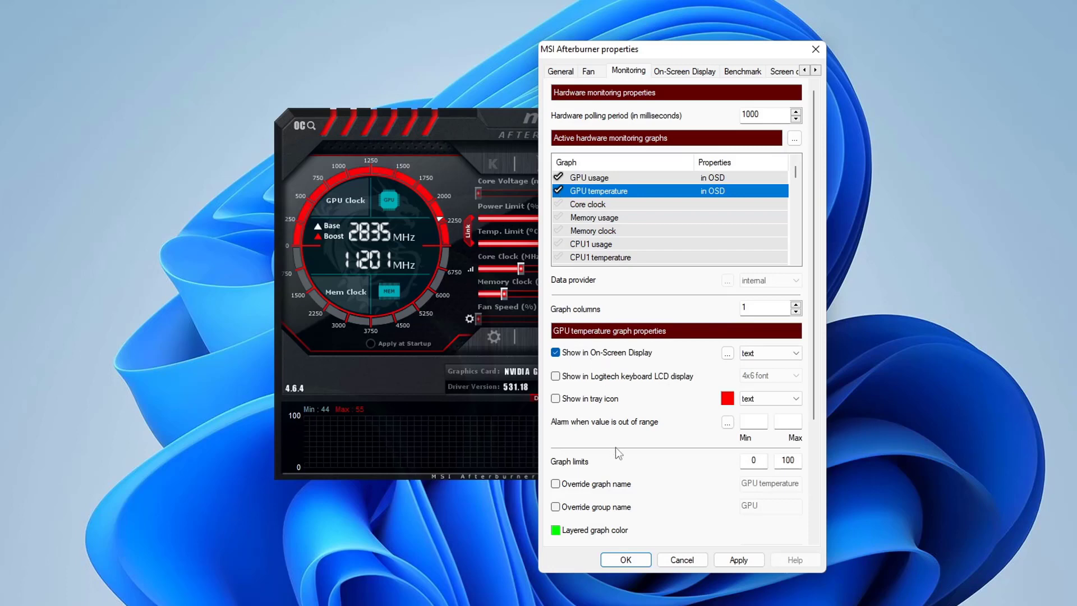
click(555, 507)
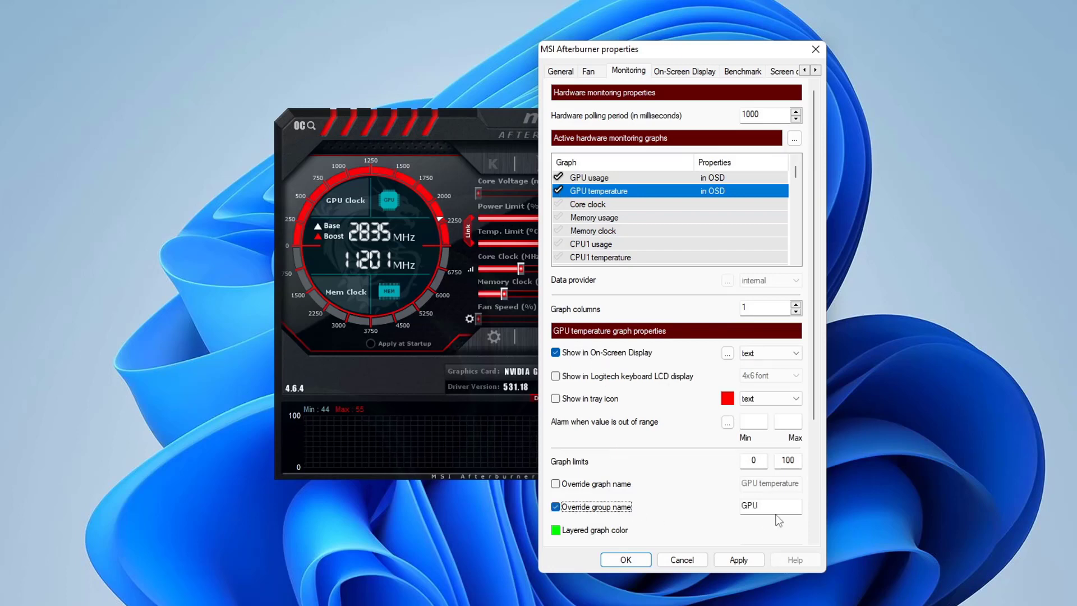
click(768, 505)
text(Temp)
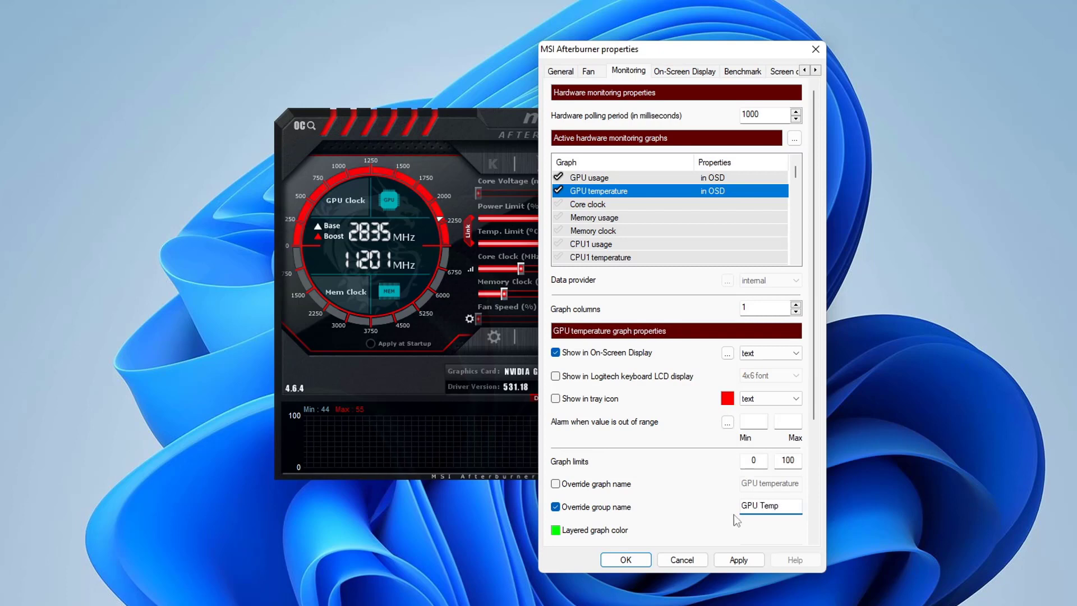
click(589, 204)
click(558, 204)
click(555, 507)
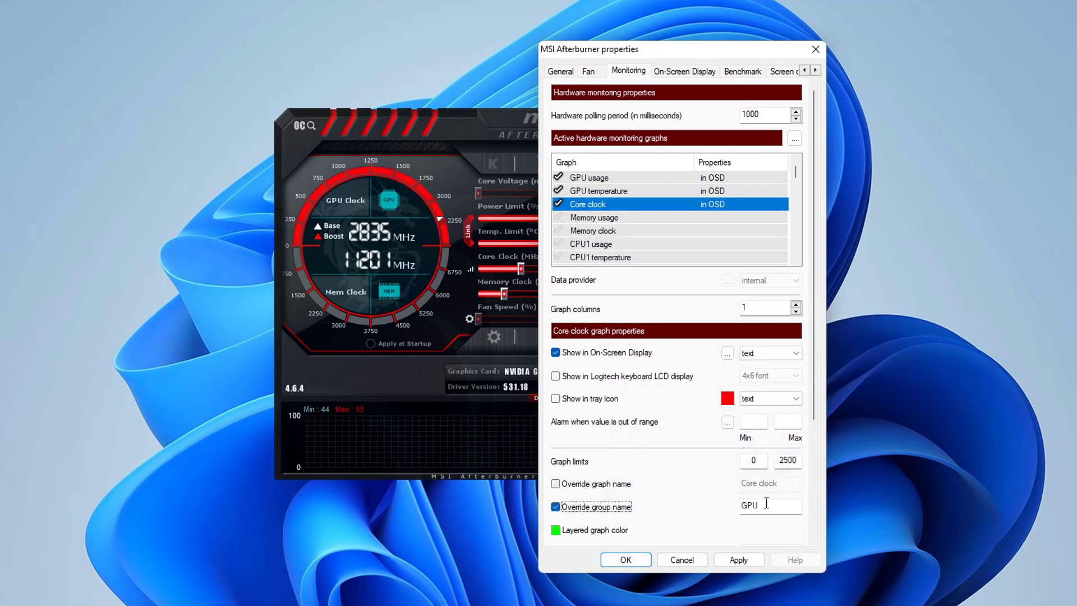
double_click(768, 505)
text(CORE CLOCK)
Step: Show Memory usage as 'VRAM' and Memory clock as 'MEM' in the OSD
click(595, 218)
click(559, 217)
click(555, 507)
double_click(755, 505)
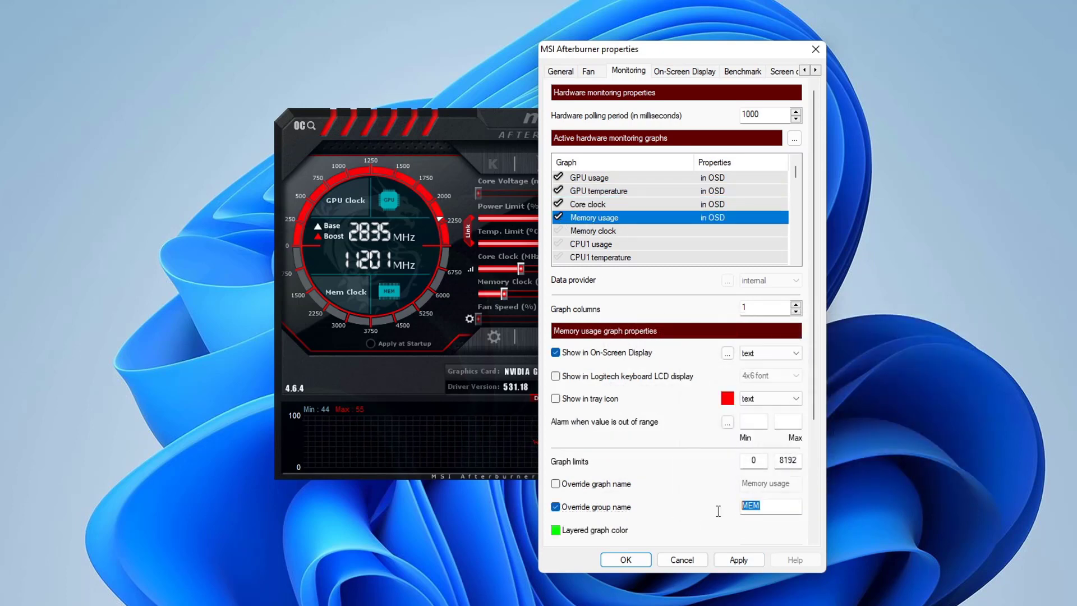
text(VRAM)
click(595, 231)
click(558, 231)
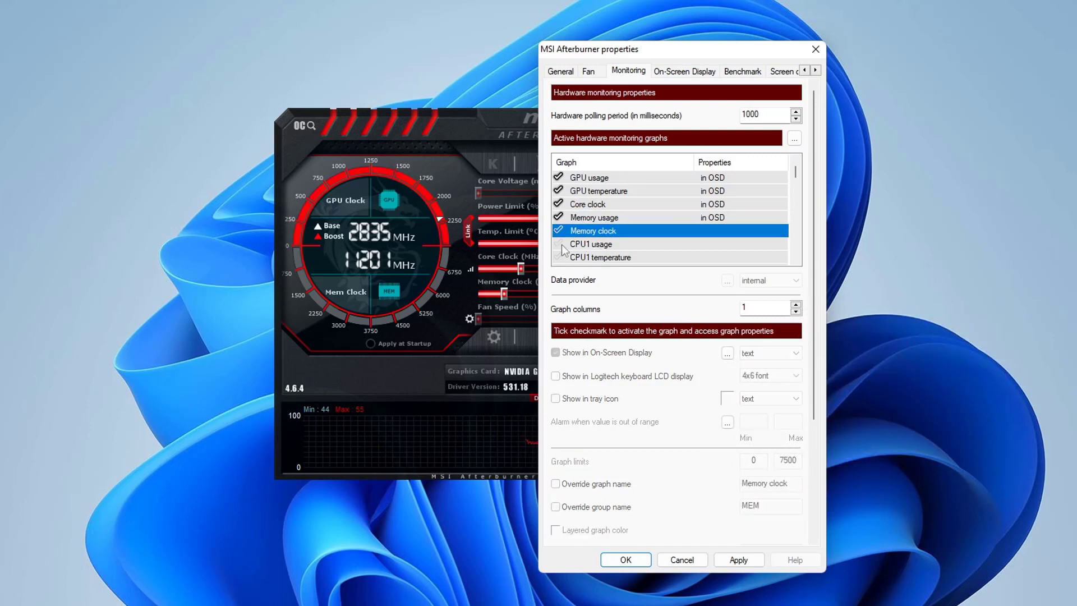
click(555, 507)
double_click(772, 506)
text(MEM. CLOCK)
Step: Enable CPU1 usage in the OSD with a custom group name starting 'Ry'
click(592, 244)
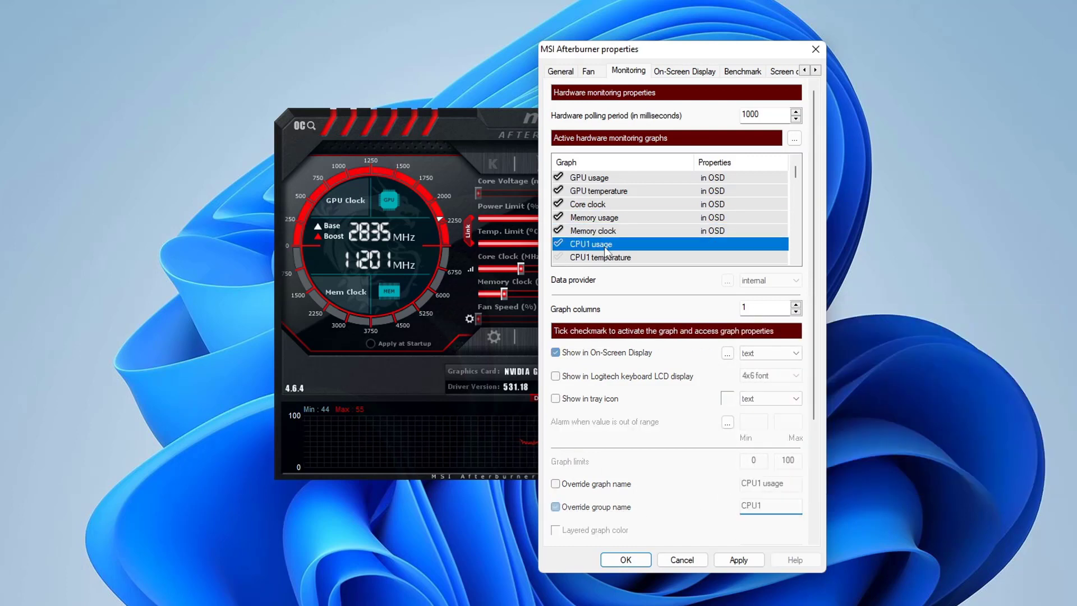
click(558, 244)
click(556, 353)
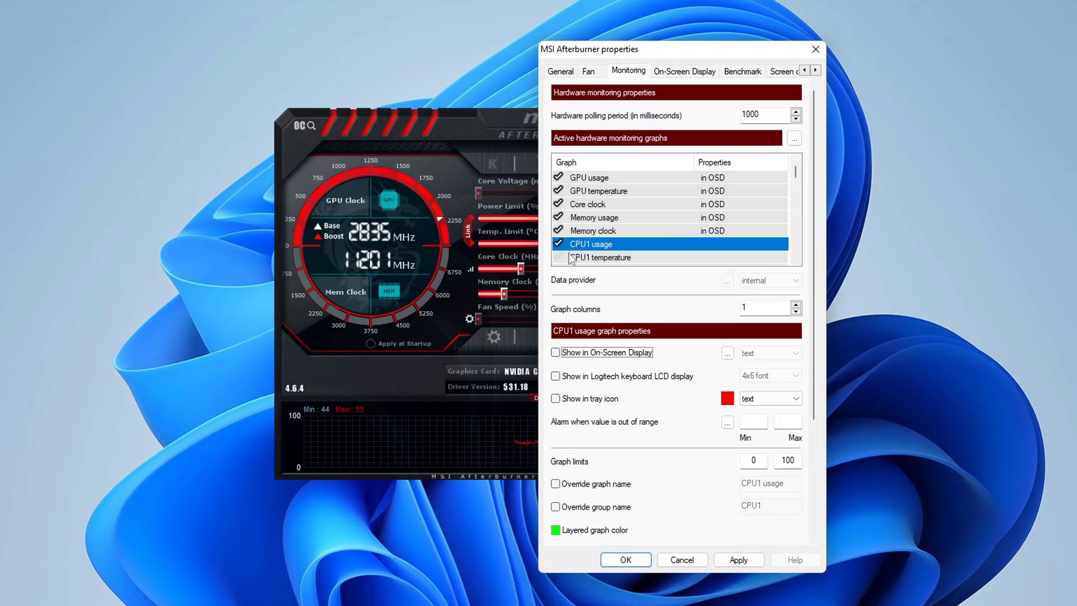
click(556, 506)
double_click(773, 506)
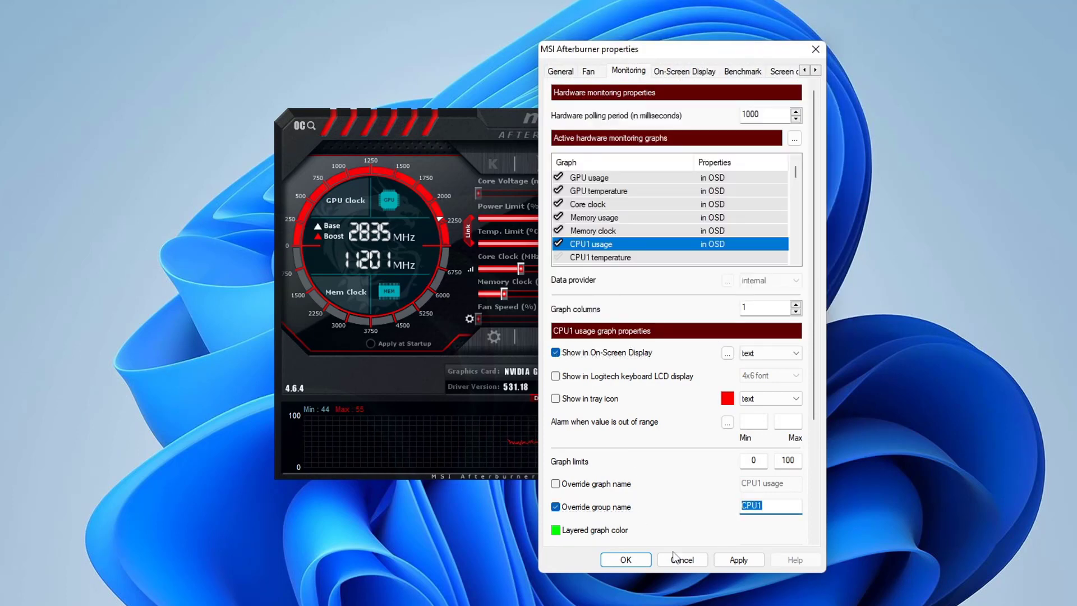
text(Ry)
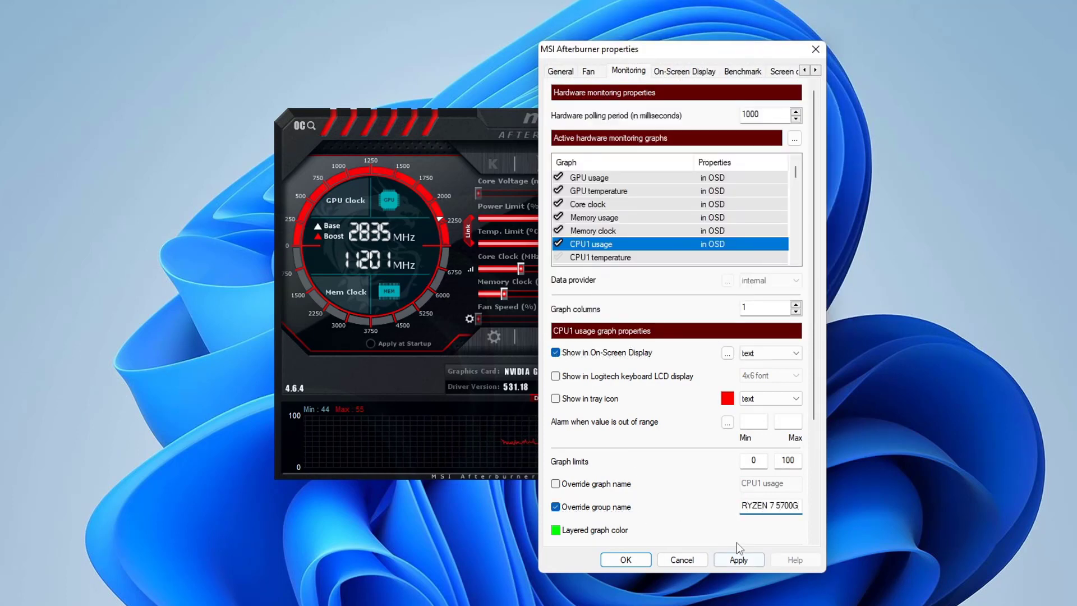
Step: Show CPU1 temperature in the OSD with group name 'CPU'
scroll(605, 205, down, 1)
click(600, 217)
click(558, 218)
click(555, 507)
text(CPU. Temp)
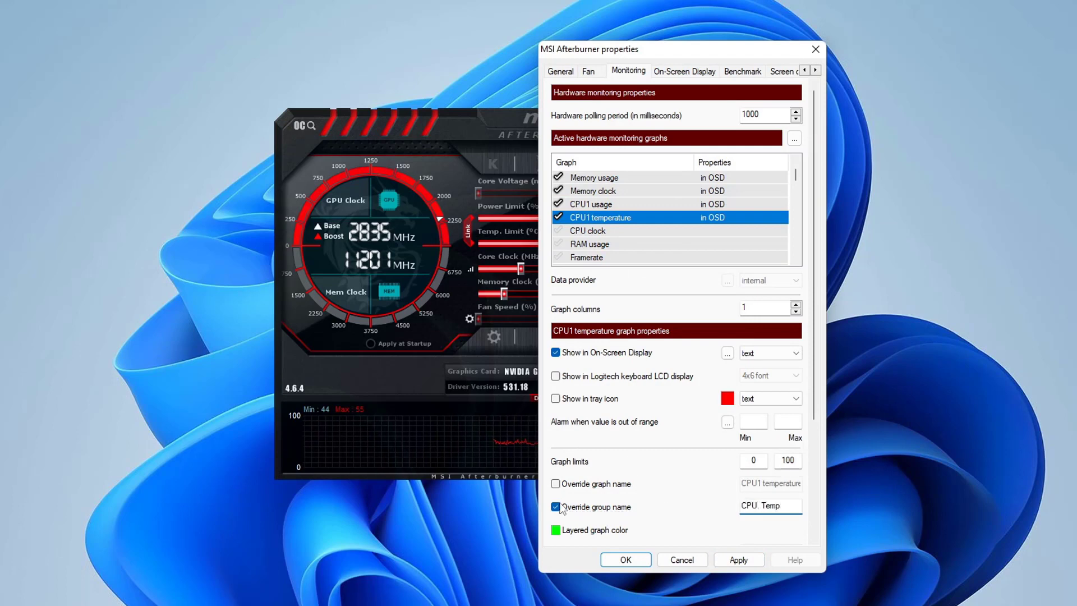
Step: Show CPU clock in the OSD with a custom 'CPU. CLOCK' group name, then adjust it
click(581, 231)
click(558, 230)
click(555, 506)
text(CPU. CLOCK)
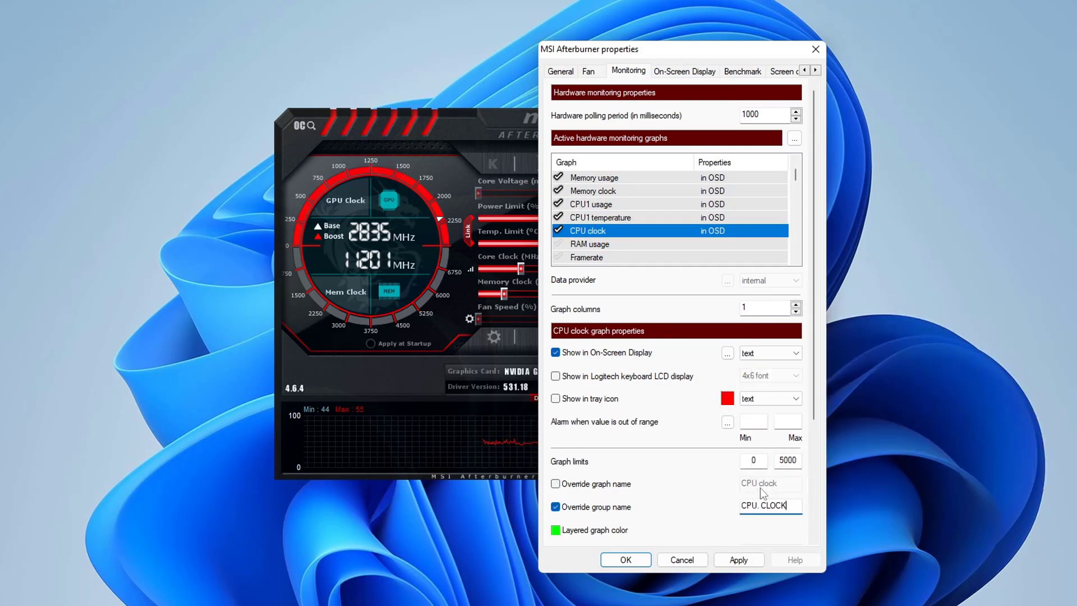
drag(757, 505, 802, 505)
text(cl)
click(621, 206)
key(Up)
key(Down)
key(Down)
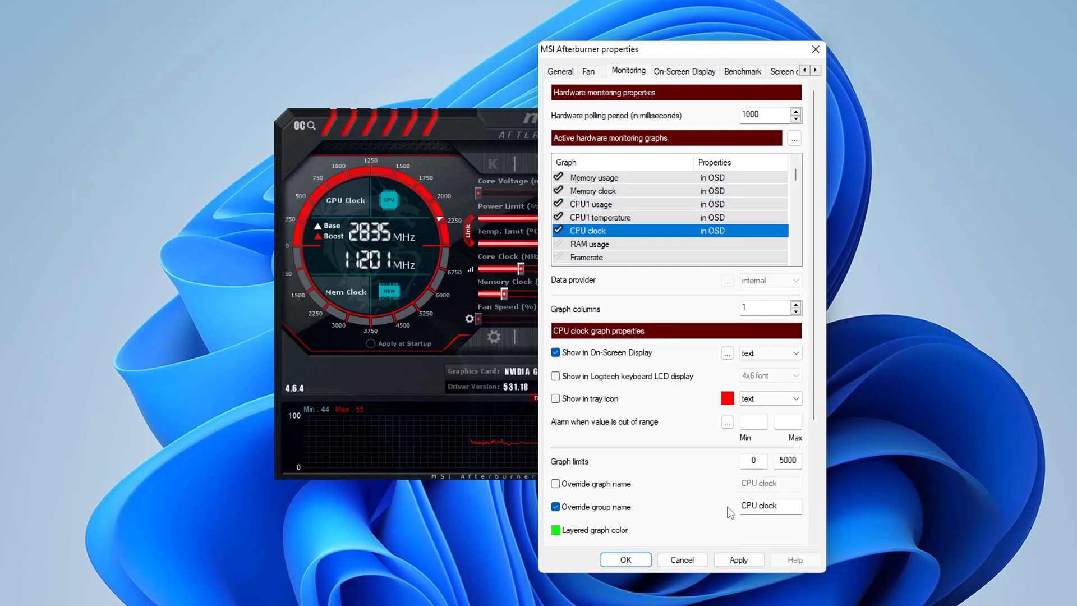
click(759, 507)
Step: Show RAM usage in the OSD with group name '16x2'
click(601, 250)
click(697, 507)
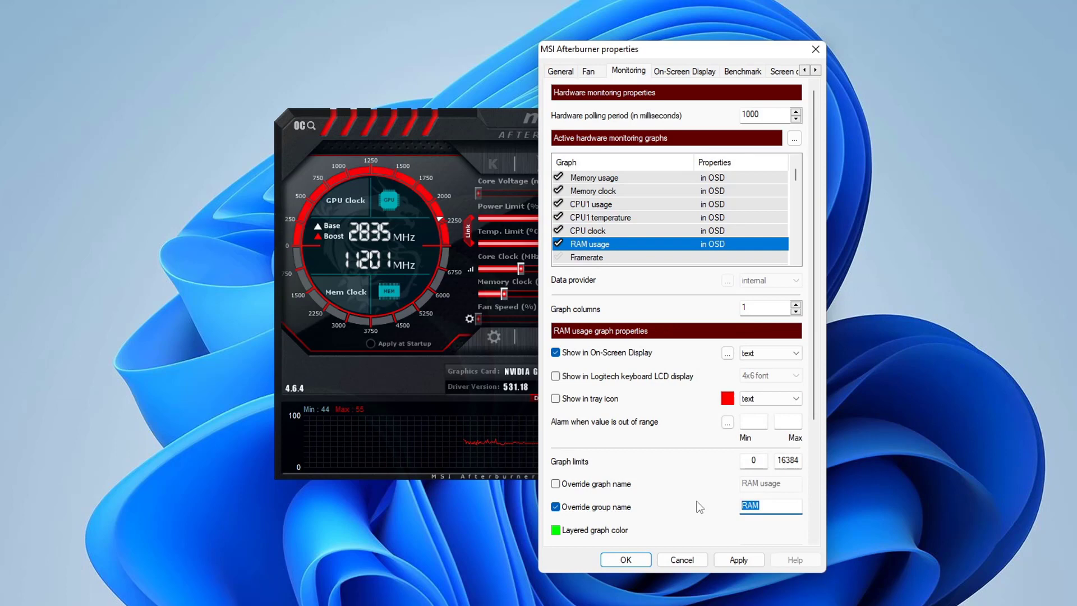
text(16x2)
Step: Enable Framerate in the OSD with group name 'FPS'
scroll(796, 168, down, 2)
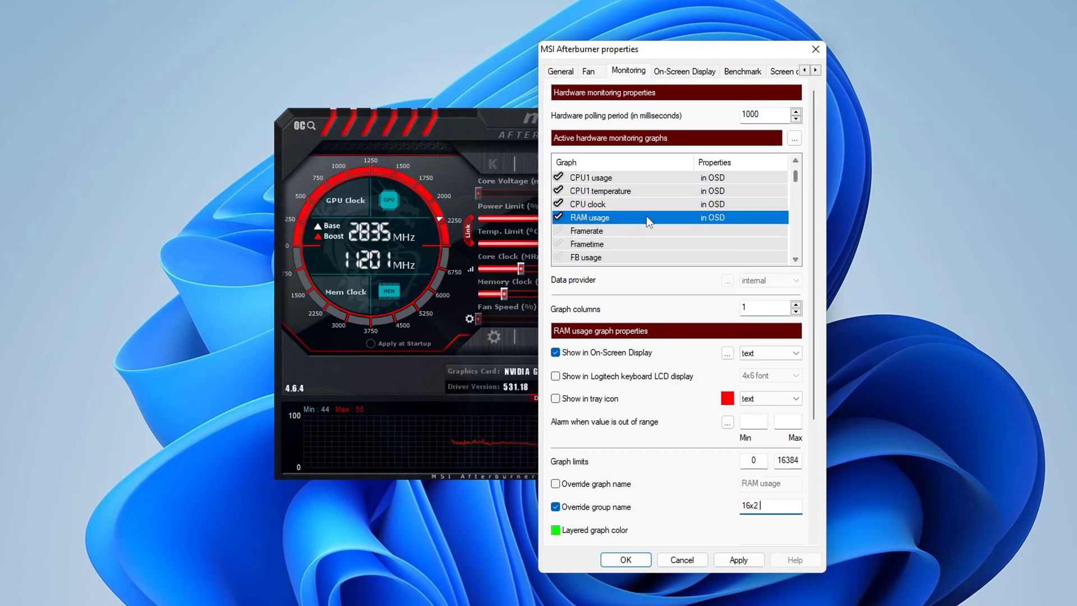
click(587, 236)
click(588, 232)
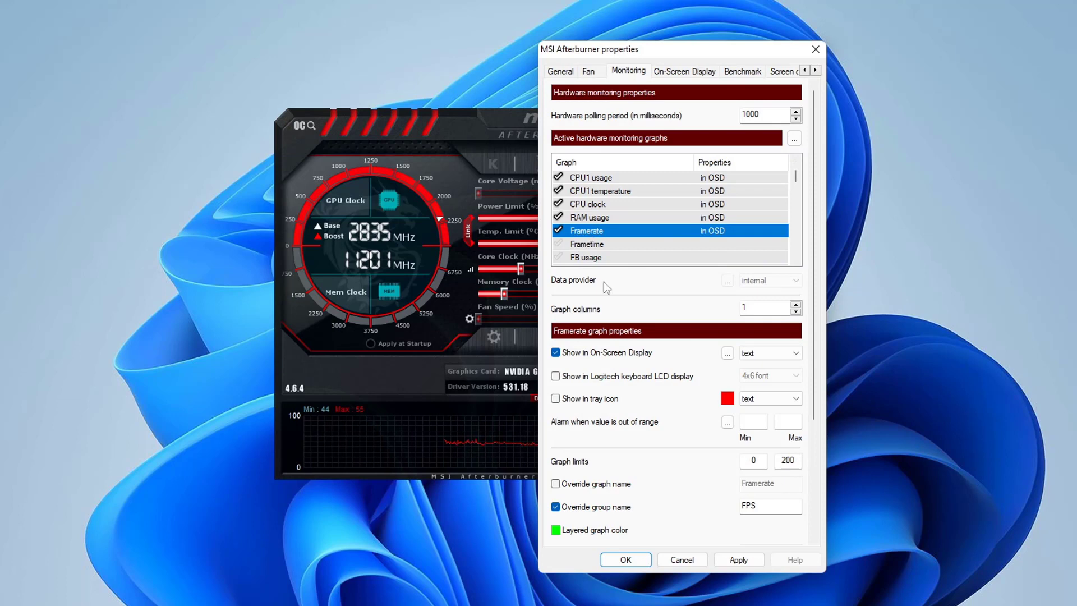
click(580, 505)
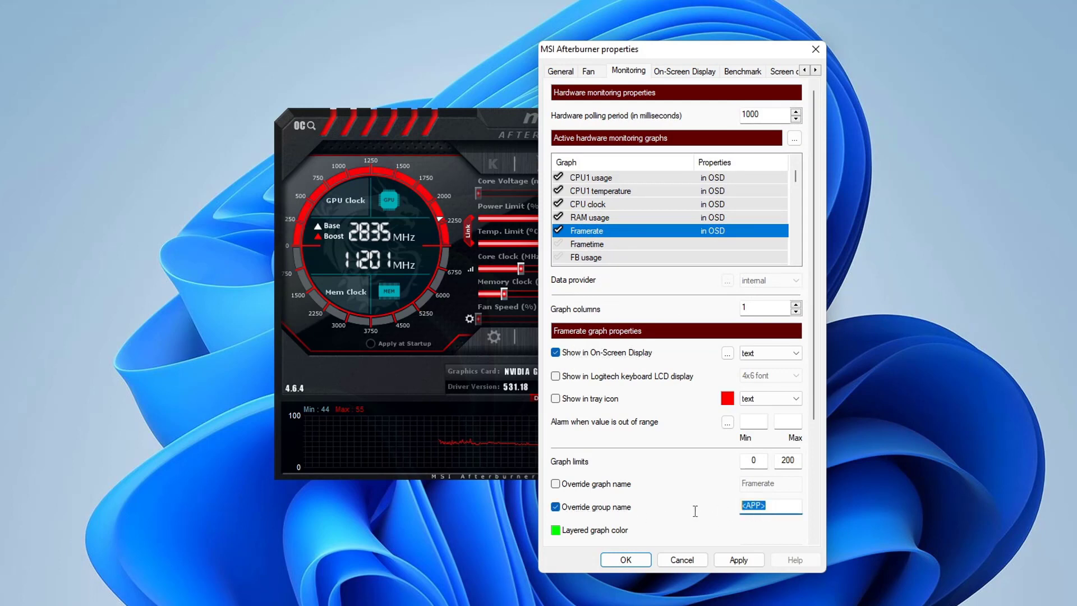
mouse_move(696, 517)
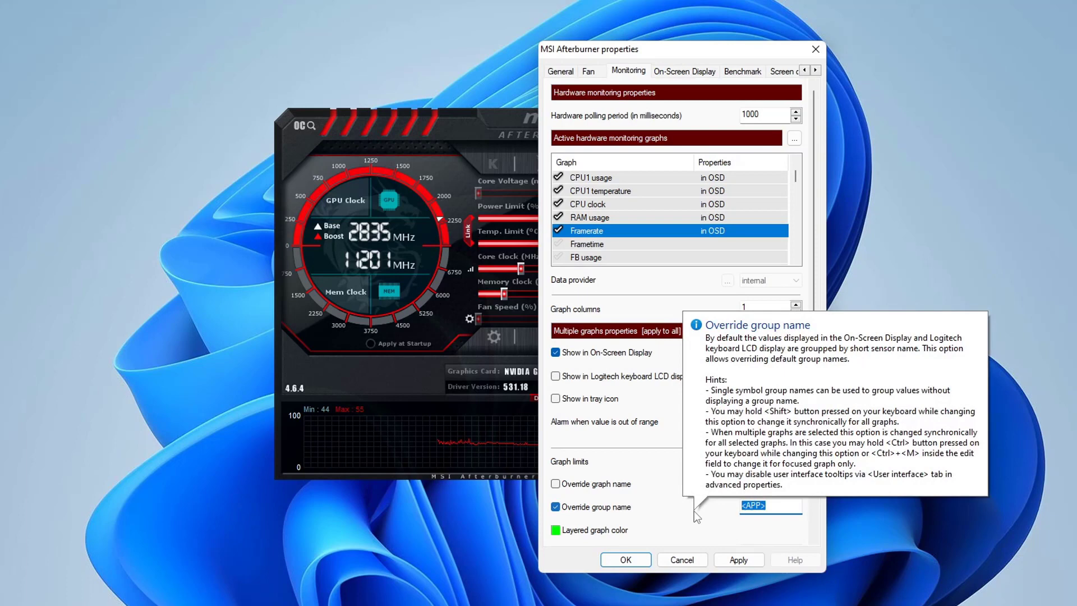
text(FPS)
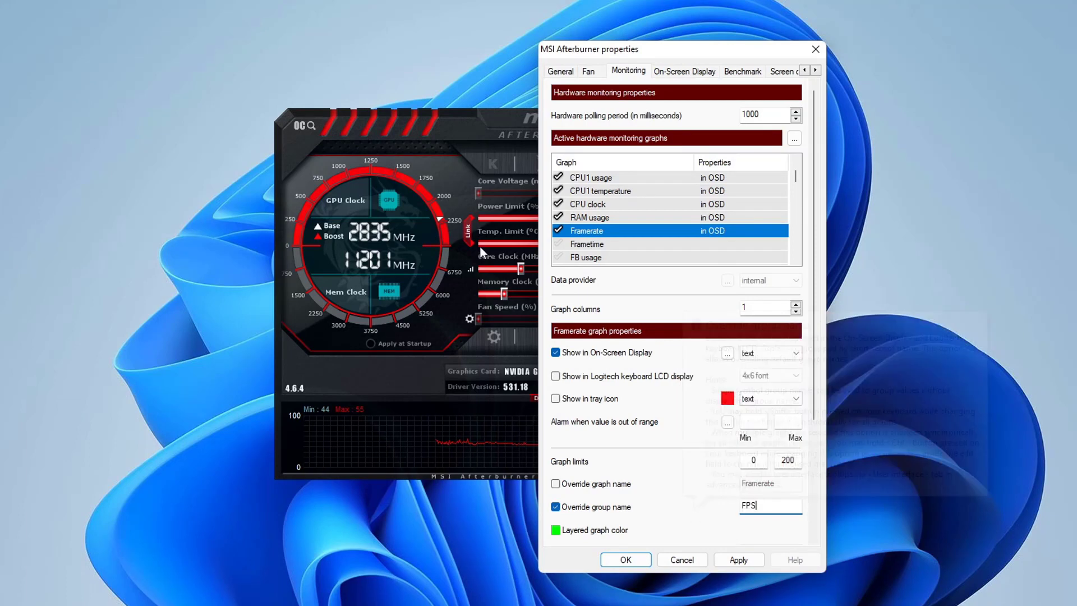
Step: Enable Frametime monitoring and show it in the OSD as a graph
click(564, 244)
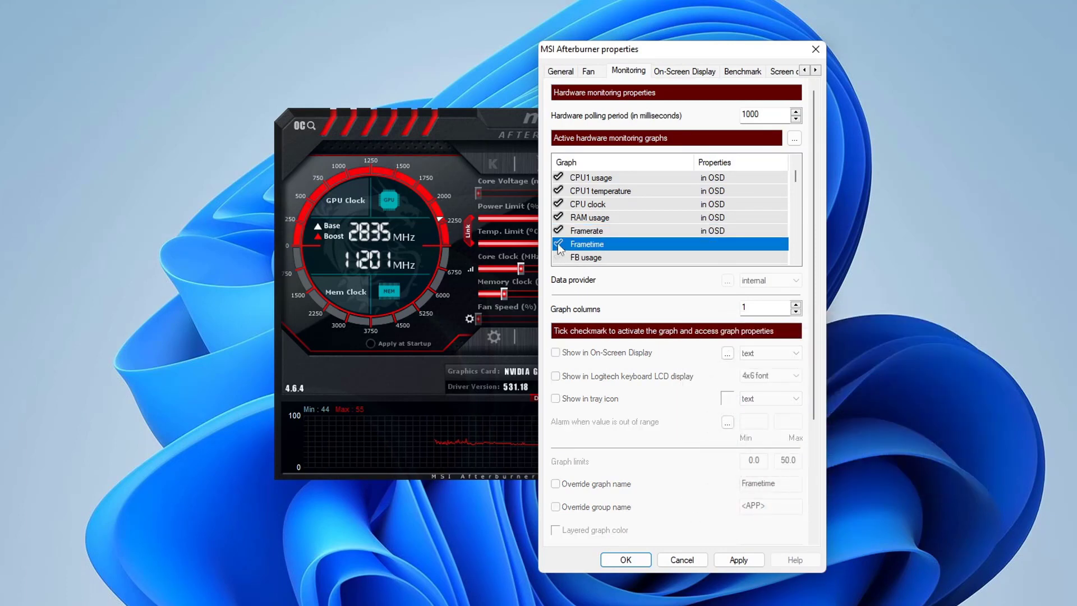
click(570, 231)
click(559, 244)
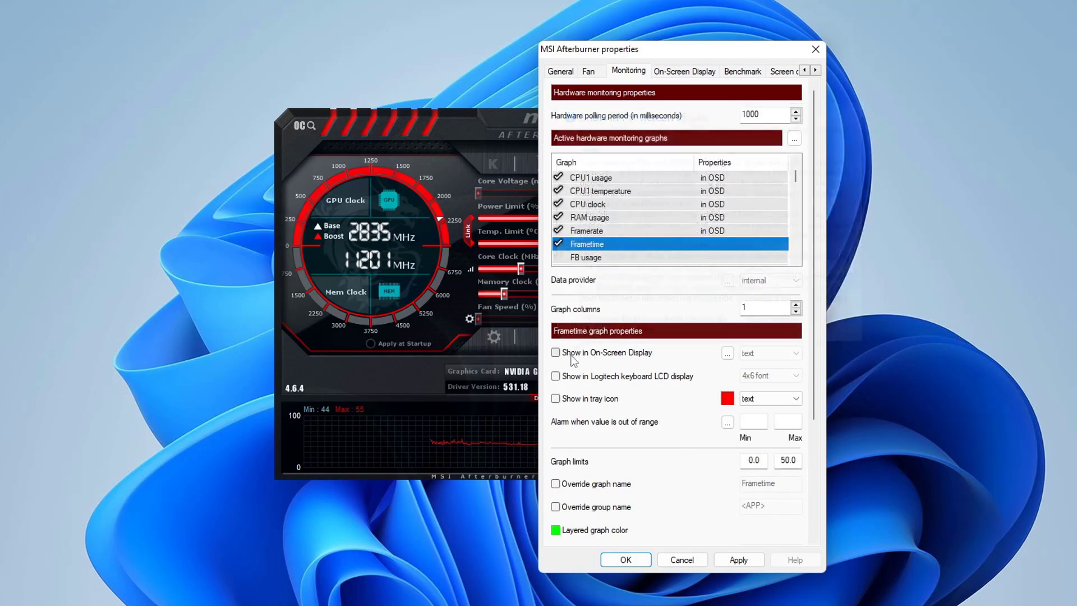
click(577, 357)
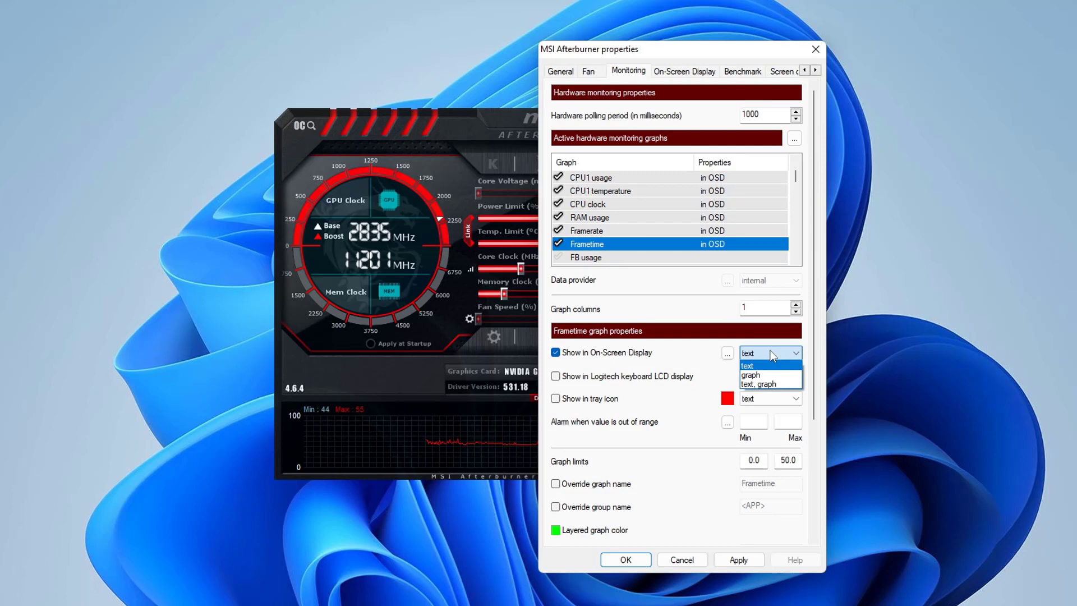
click(695, 356)
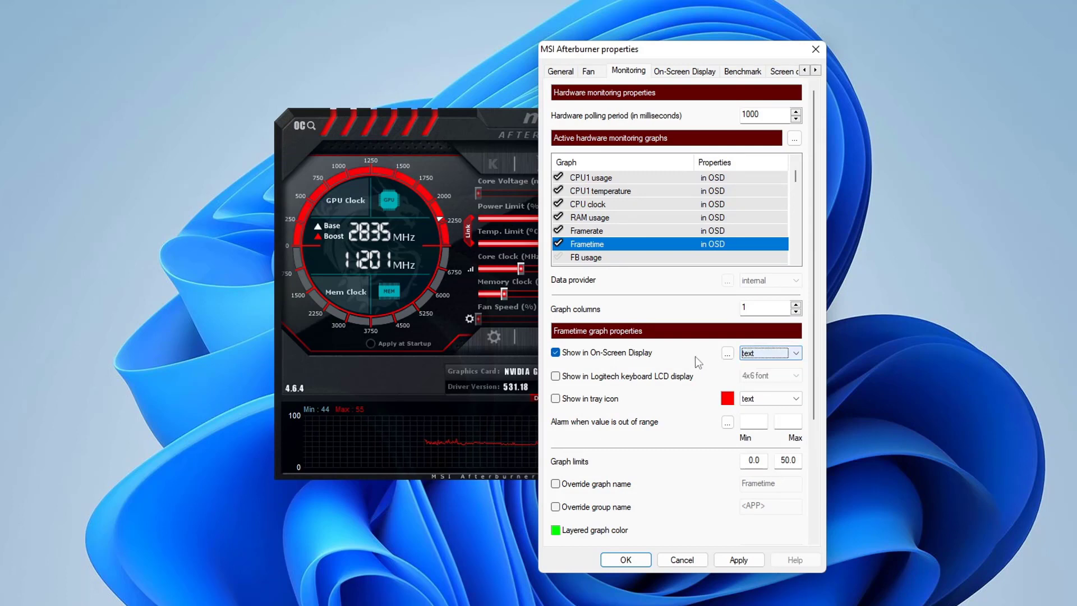
click(756, 355)
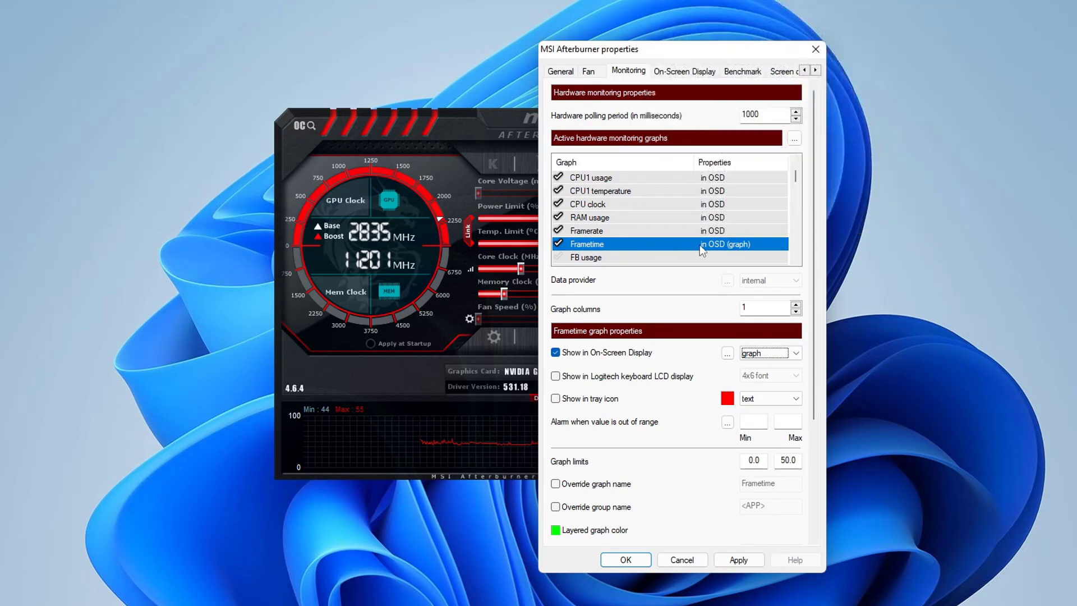
scroll(723, 233, down, 1)
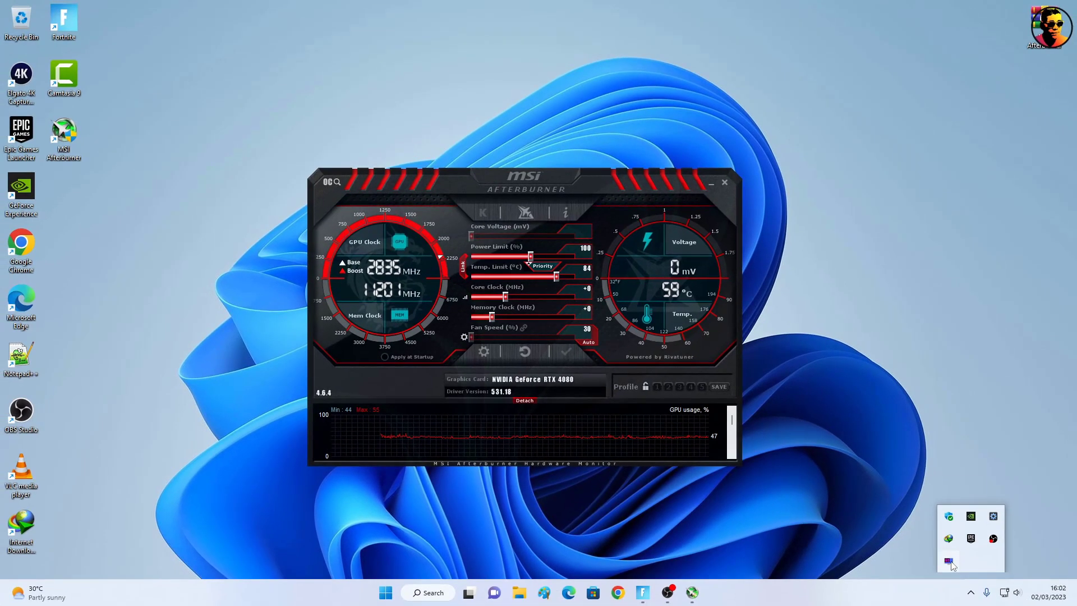
Step: Open RivaTuner and Afterburner from the tray, position RivaTuner, and bring Fortnite forward
click(948, 539)
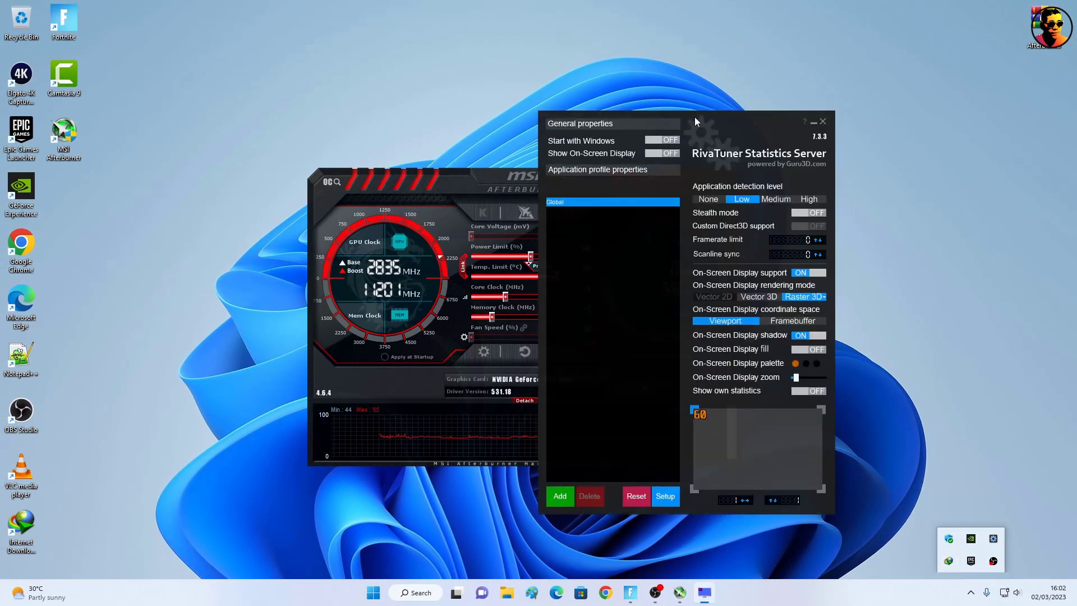
drag(696, 121, 732, 139)
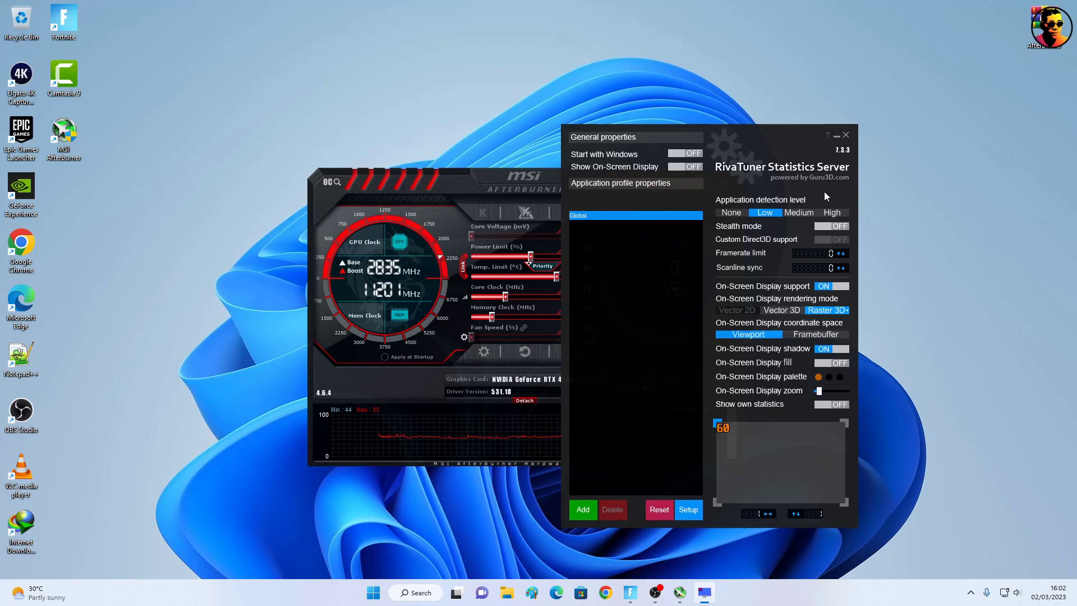
click(847, 136)
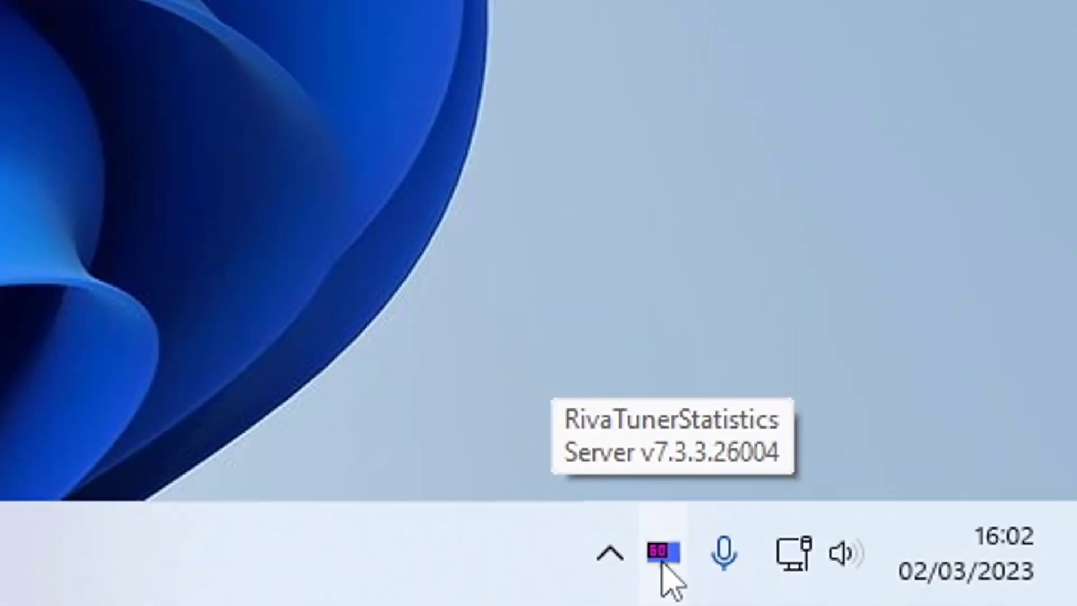
click(522, 539)
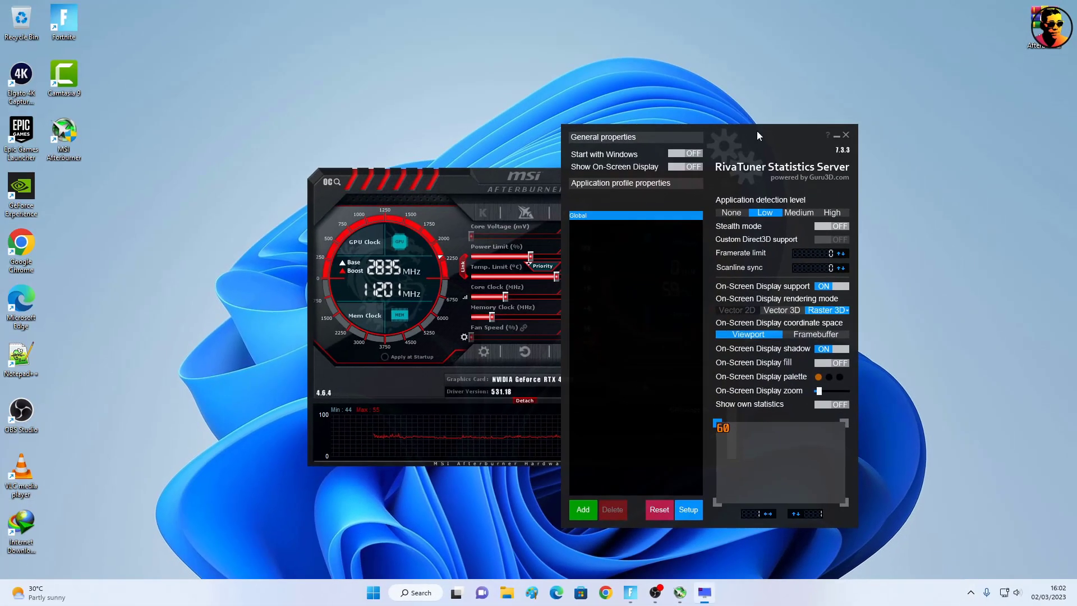
drag(758, 132, 714, 130)
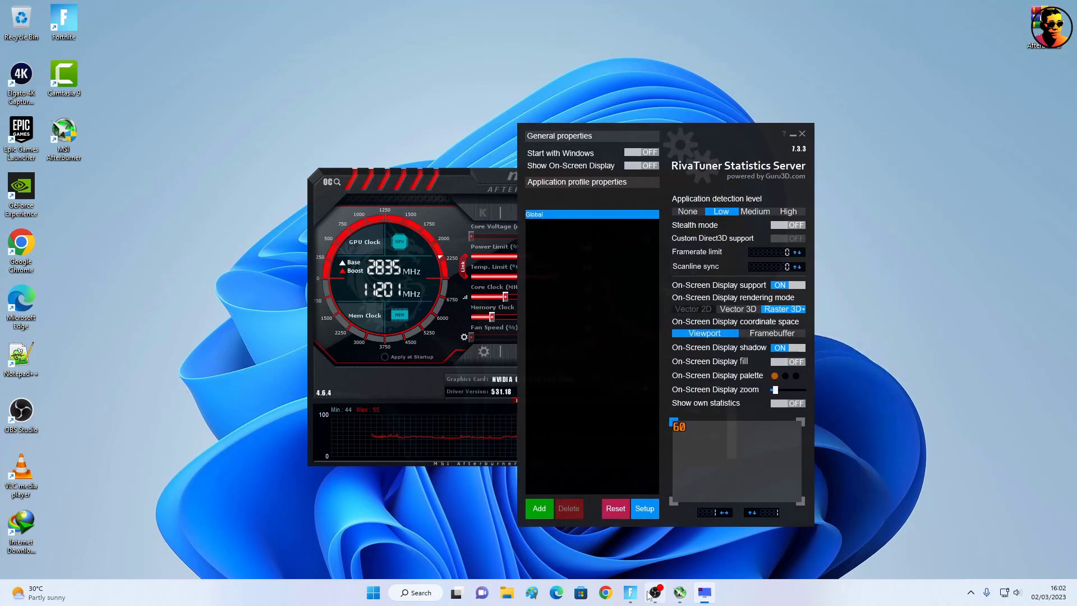
click(631, 592)
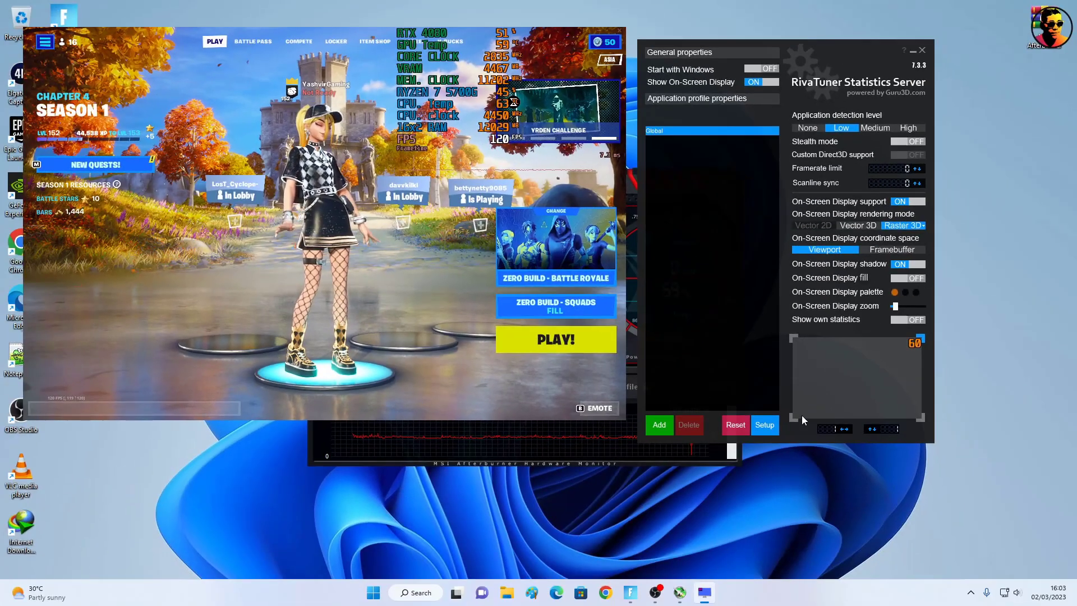
Step: Anchor the overlay top-left, drag it lower down the game screen, and enable background fill
click(795, 416)
click(792, 338)
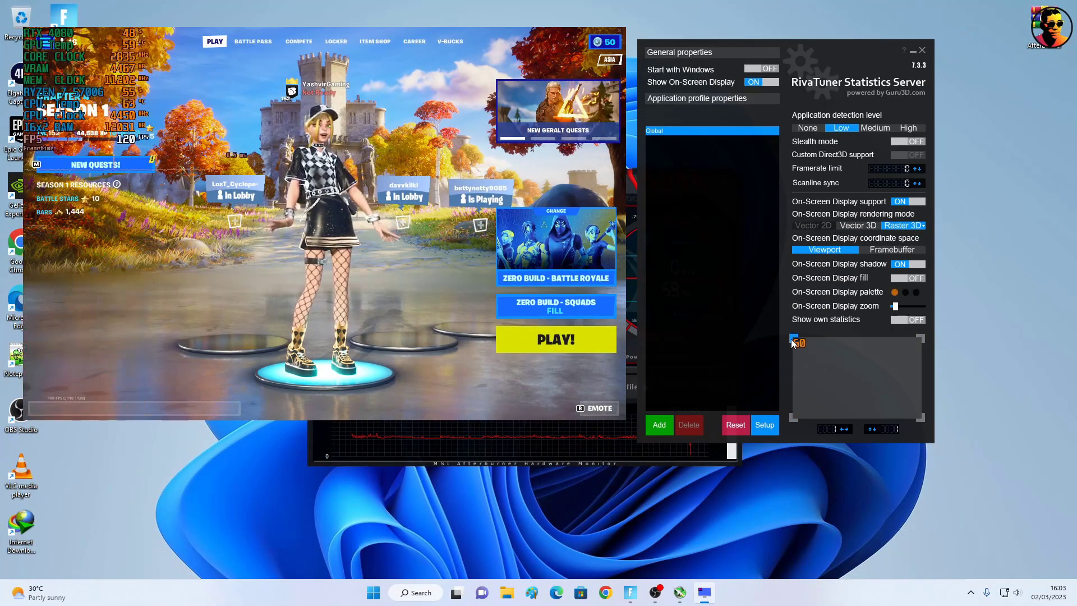
double_click(813, 371)
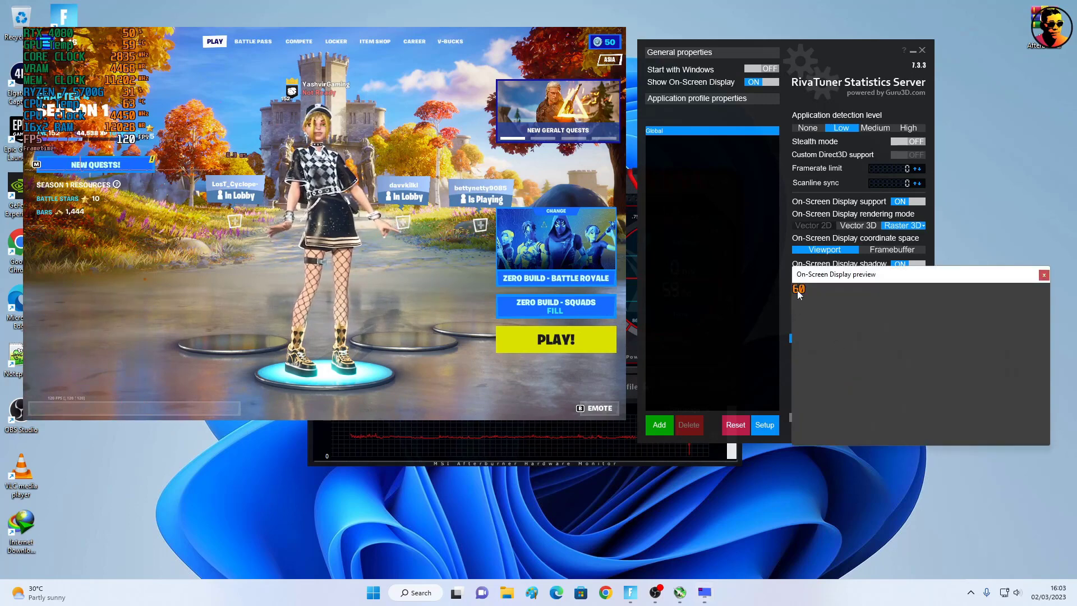
drag(796, 309, 790, 390)
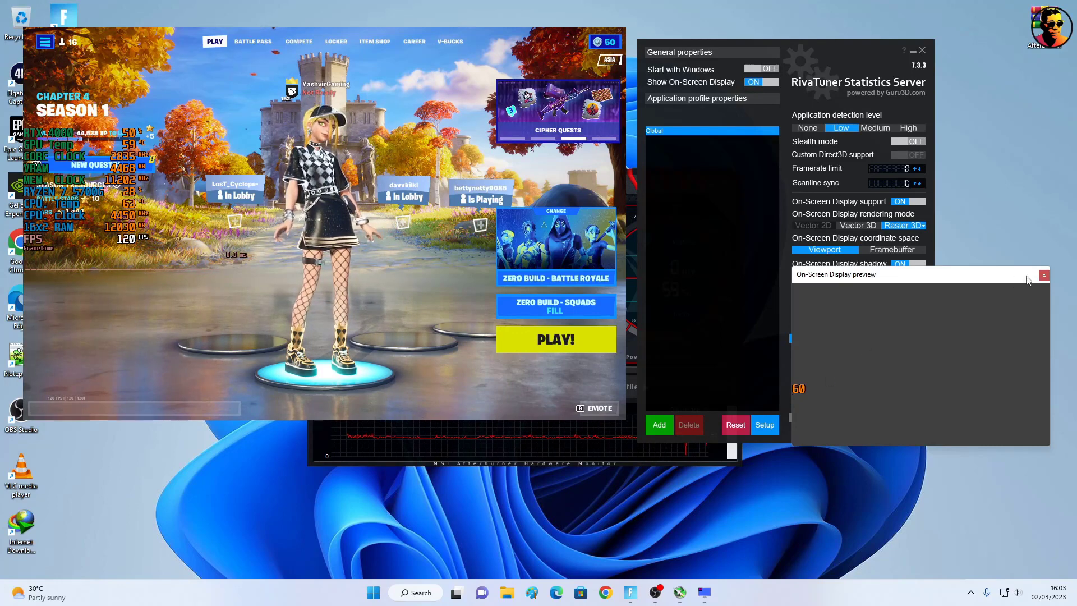
click(1043, 276)
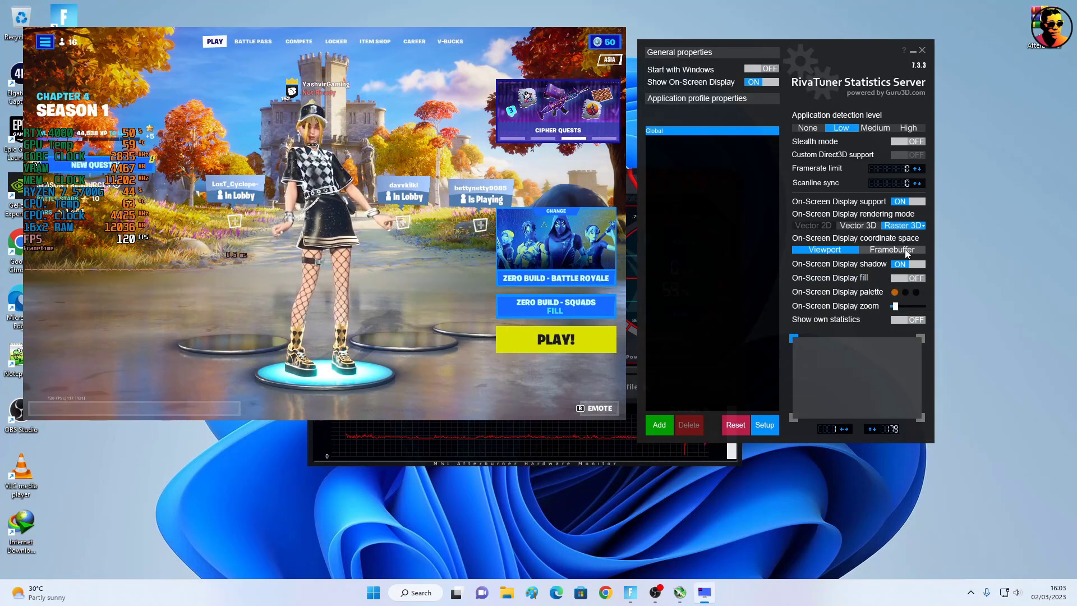
click(896, 280)
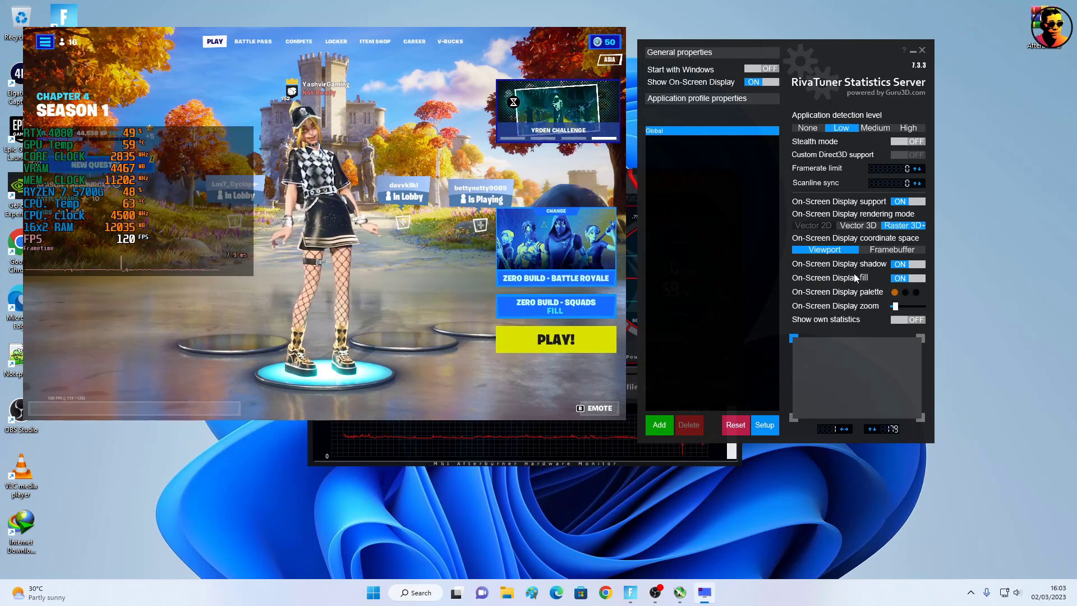
click(904, 225)
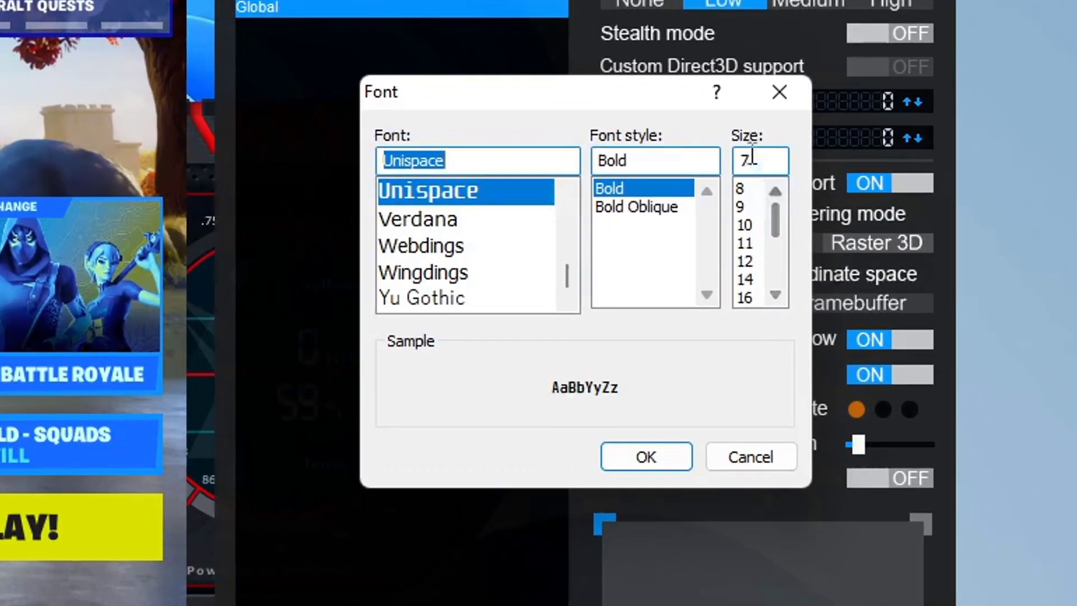
Step: Try Impact at size 9, then switch the overlay font to bold Teko and confirm
click(753, 159)
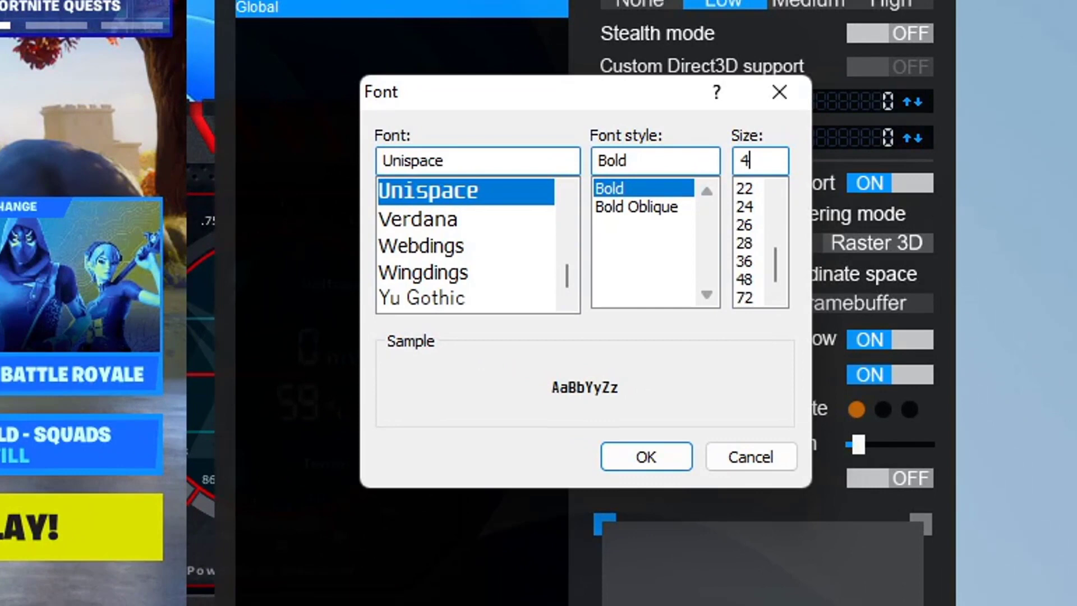
drag(564, 277, 573, 228)
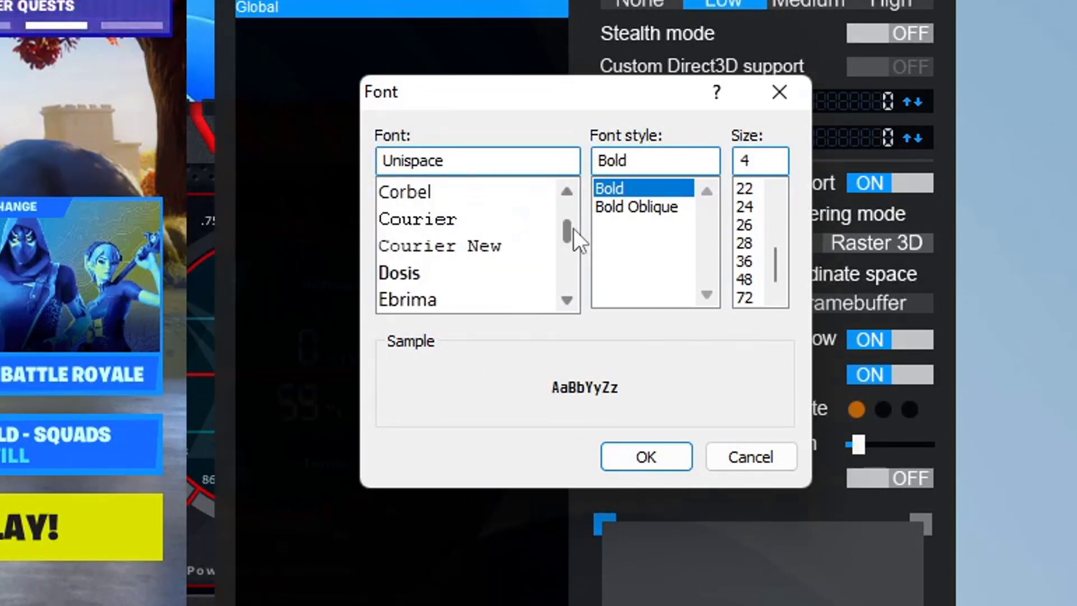
click(483, 160)
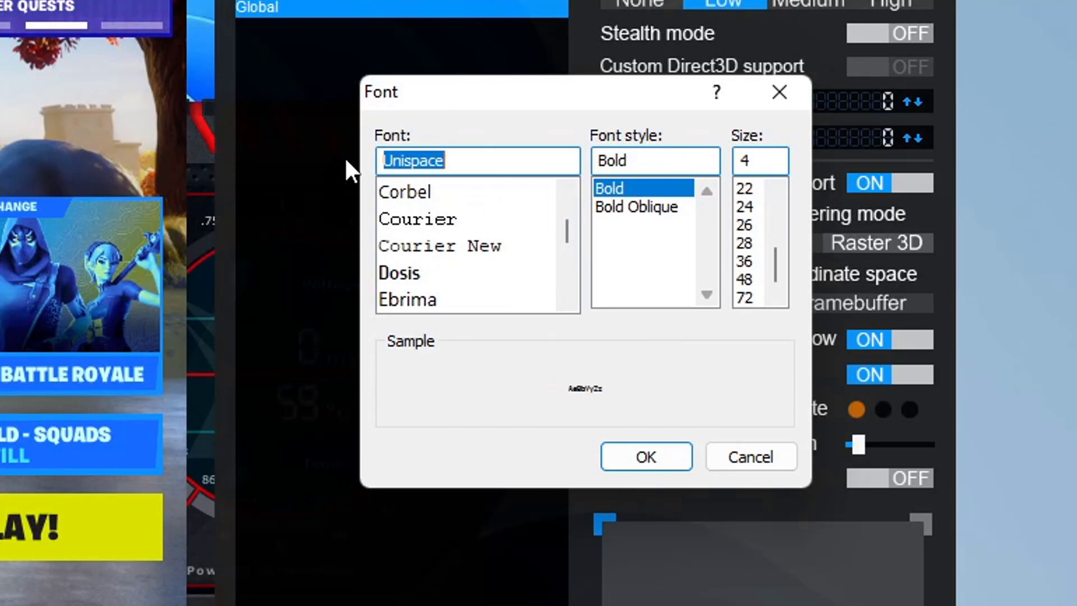
text(Impa)
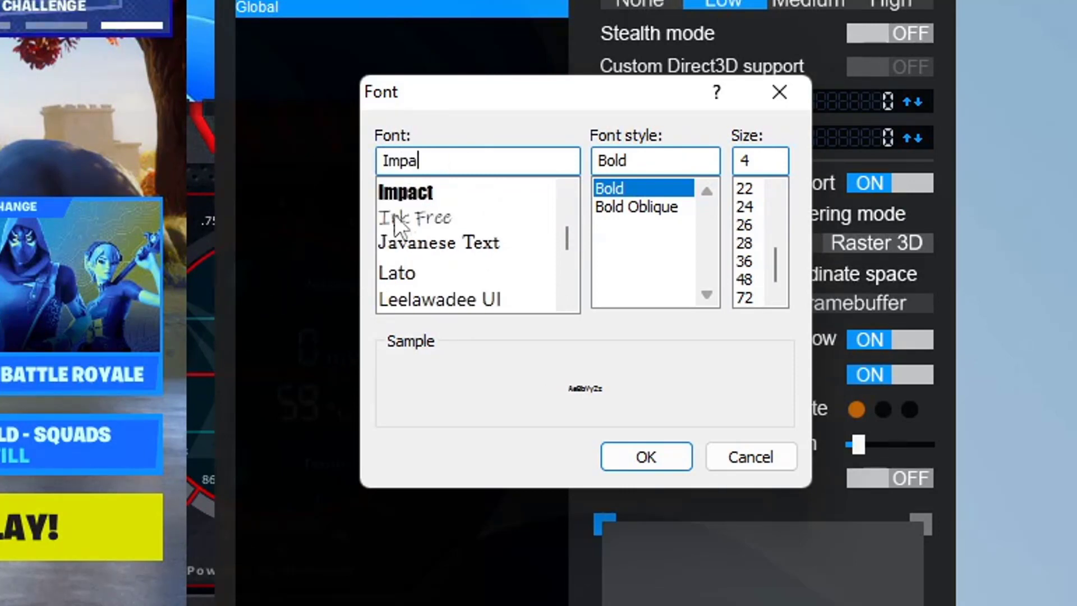
click(418, 193)
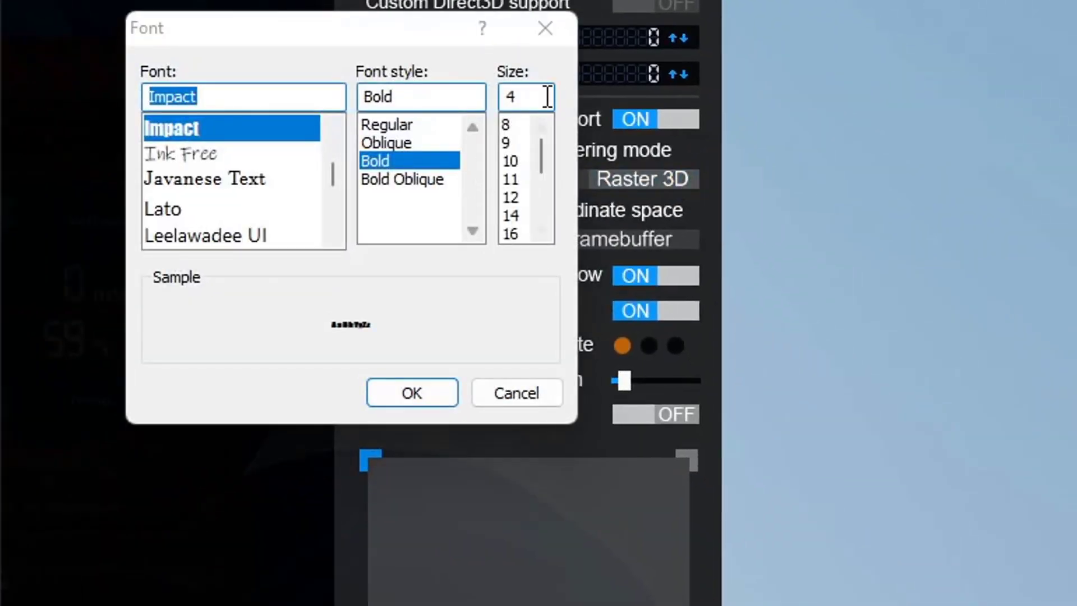
click(510, 150)
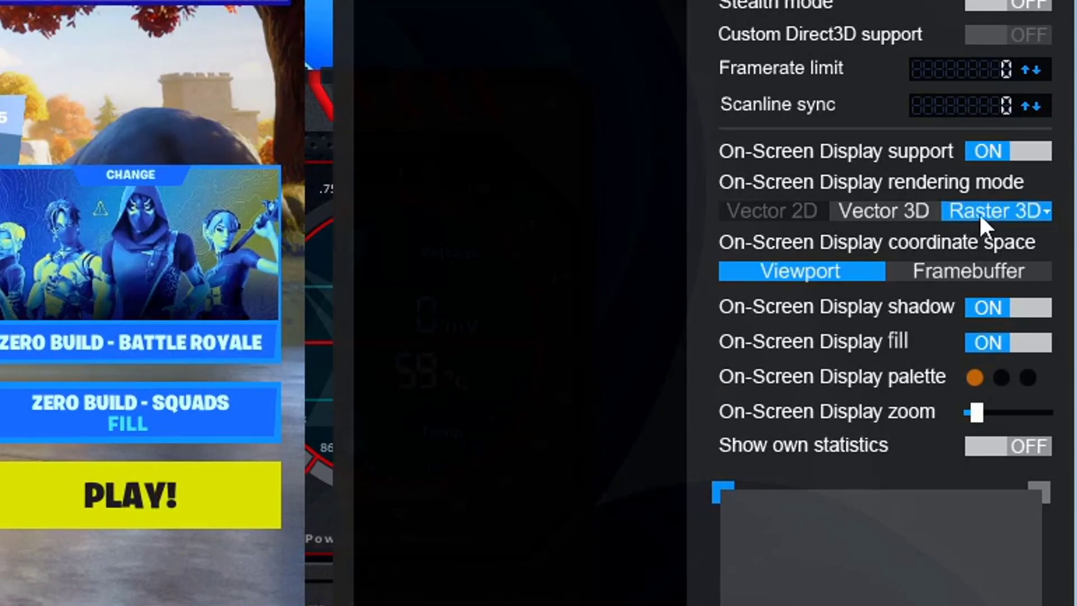
click(987, 213)
text(Teko)
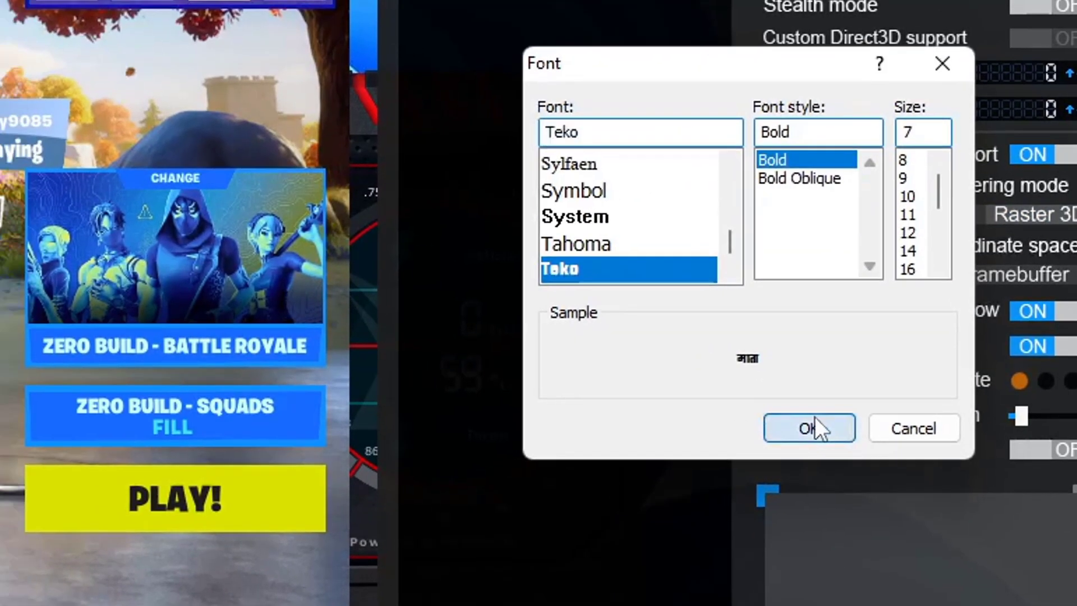
click(816, 418)
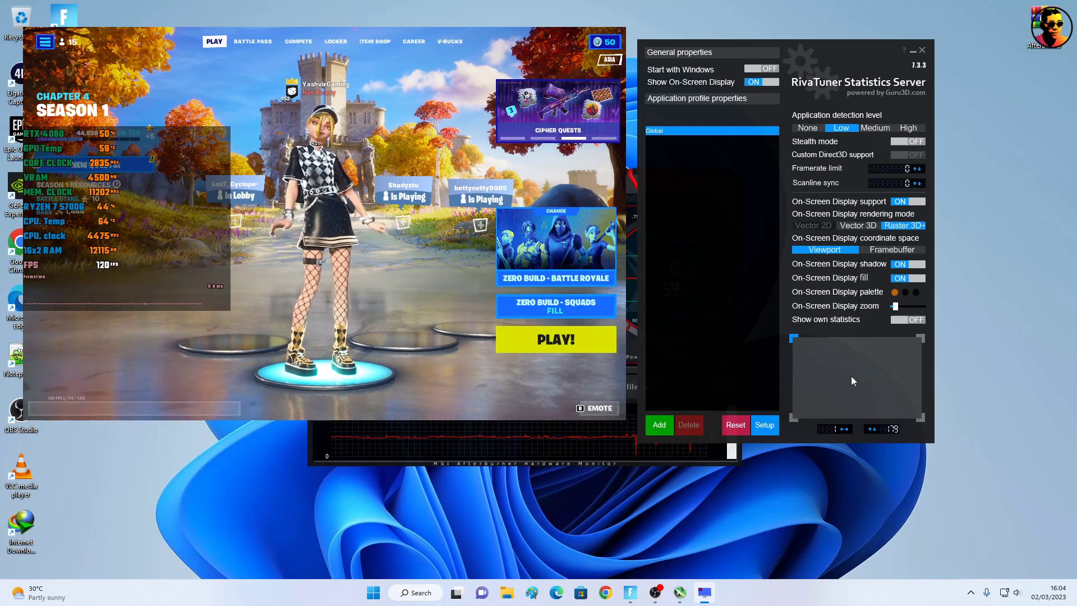
click(679, 586)
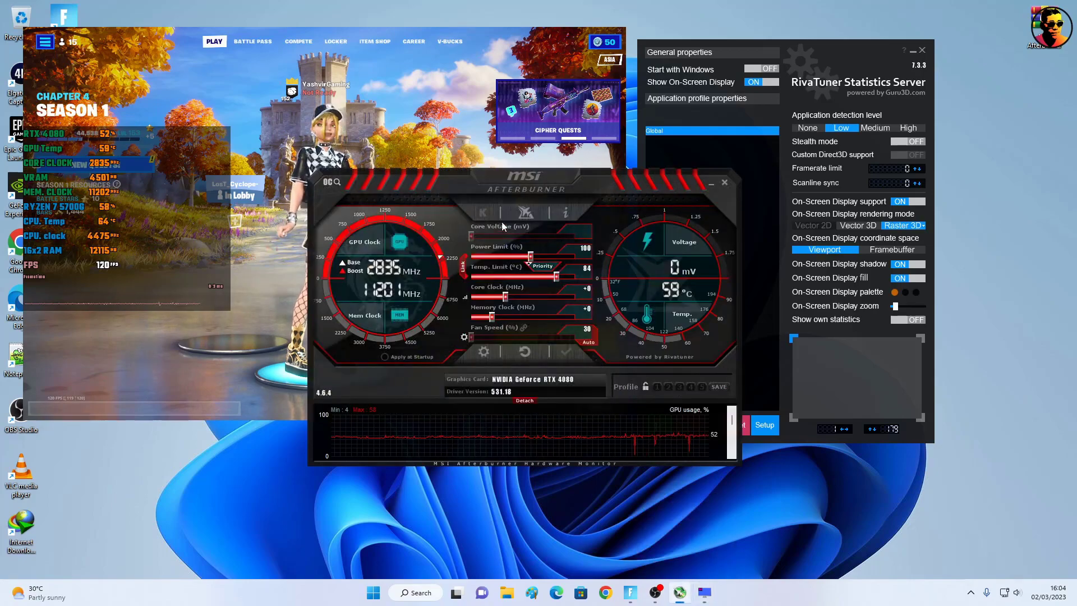
click(484, 352)
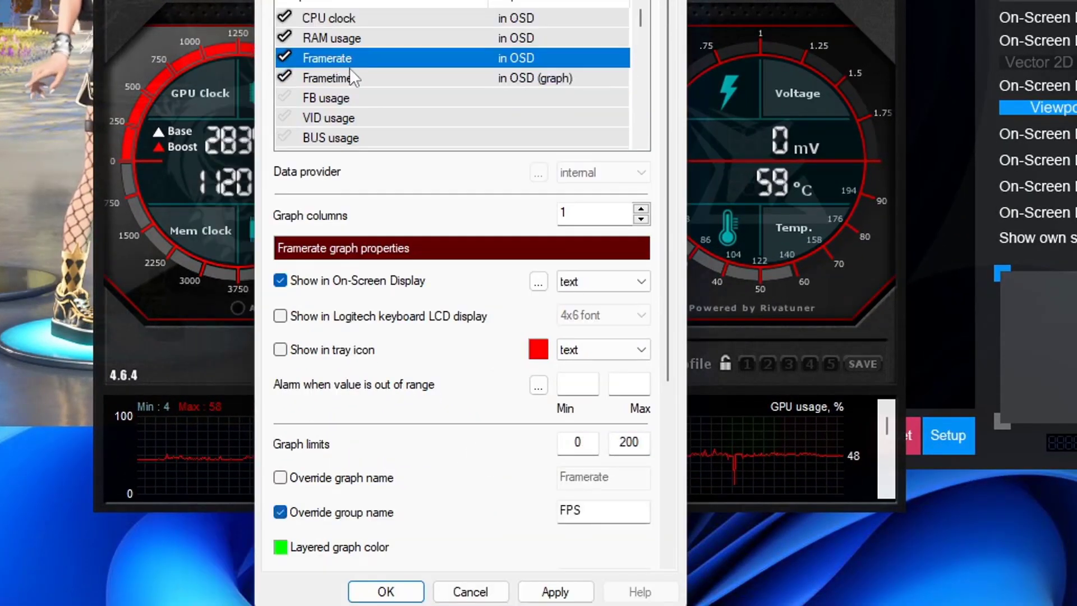
click(604, 505)
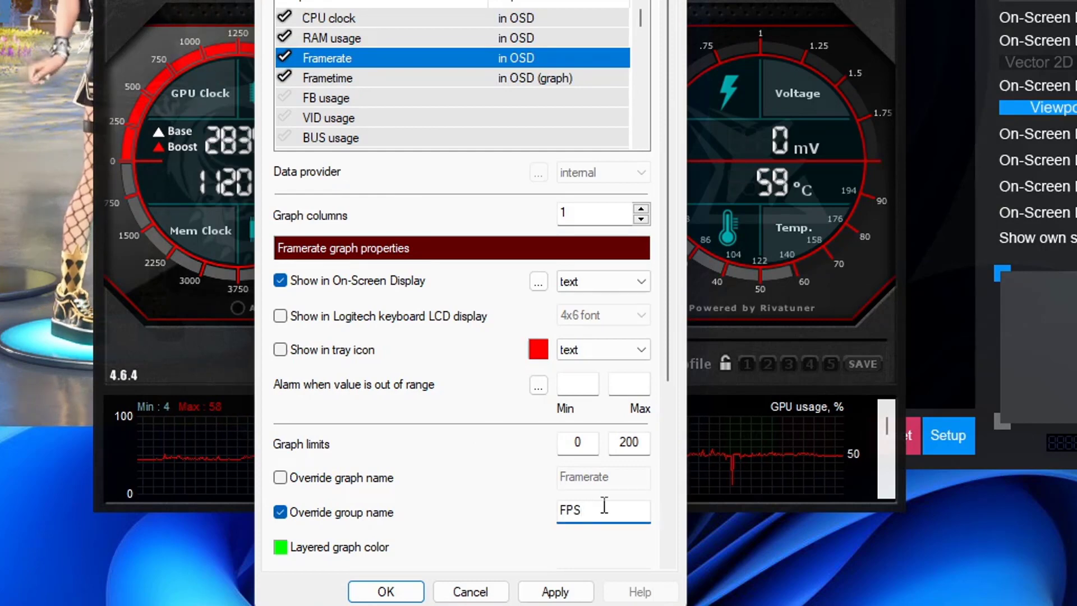
text(\n)
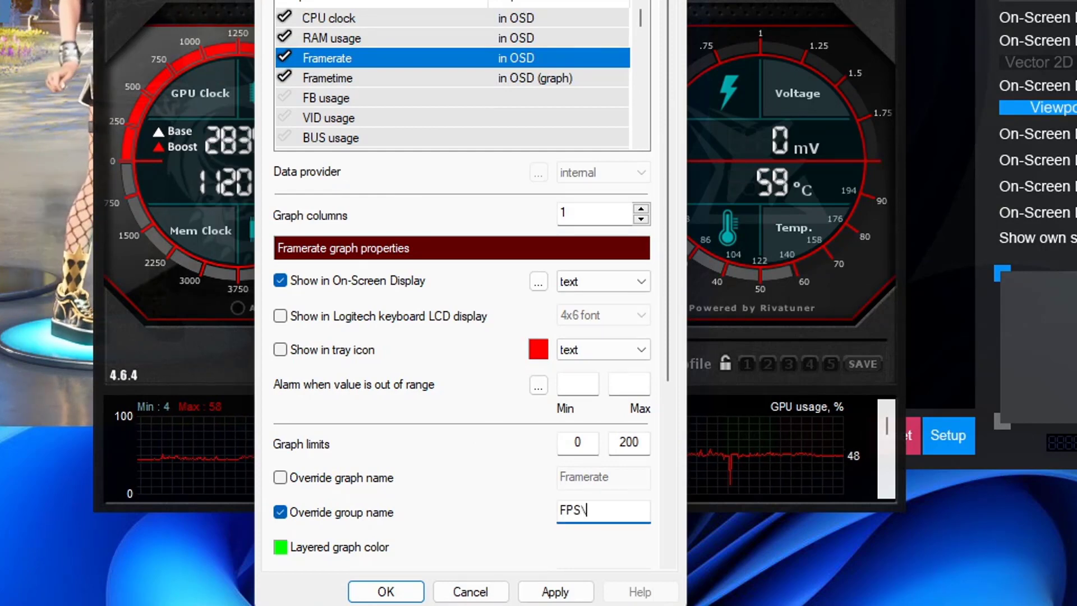
key(Left)
key(Left)
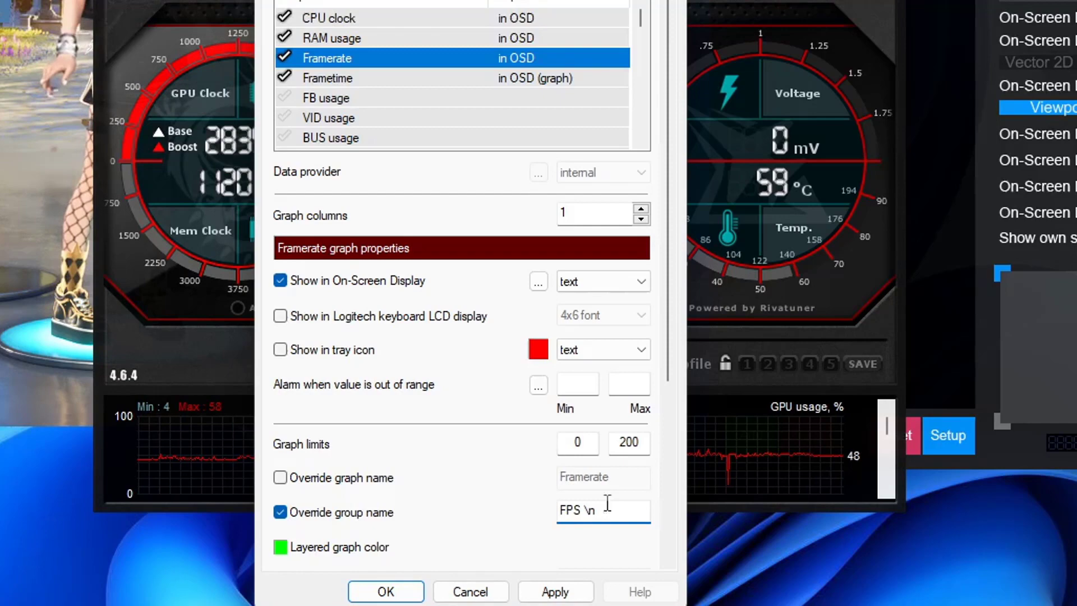
click(542, 586)
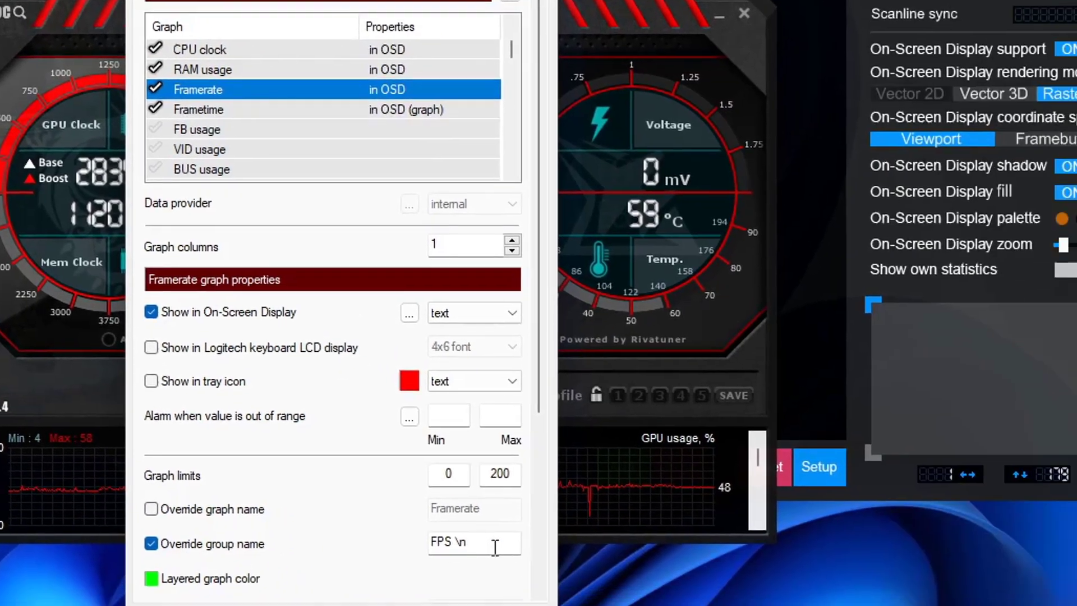
click(495, 545)
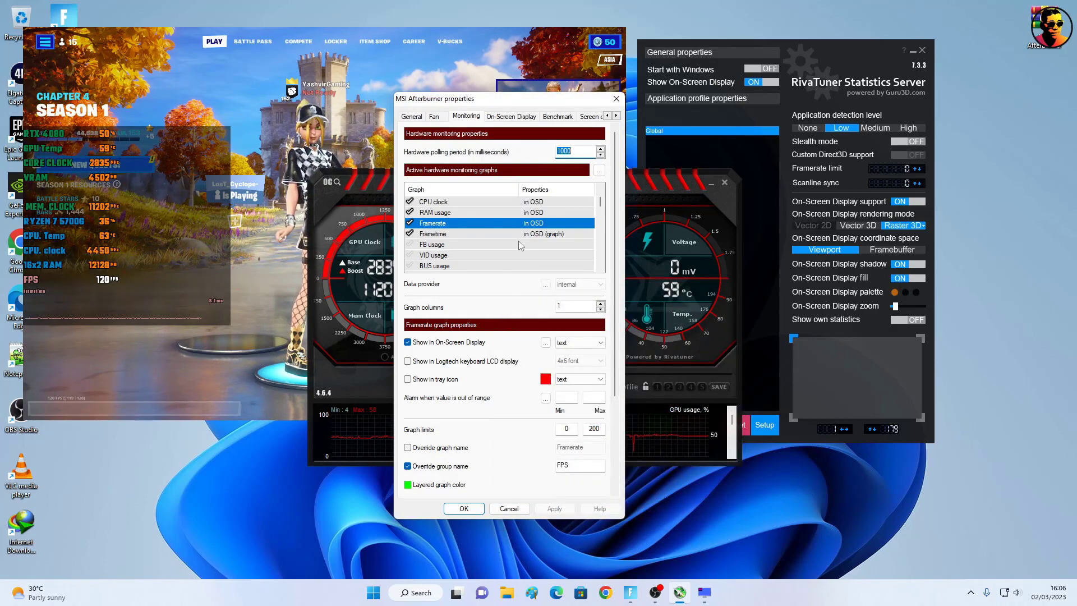
click(447, 246)
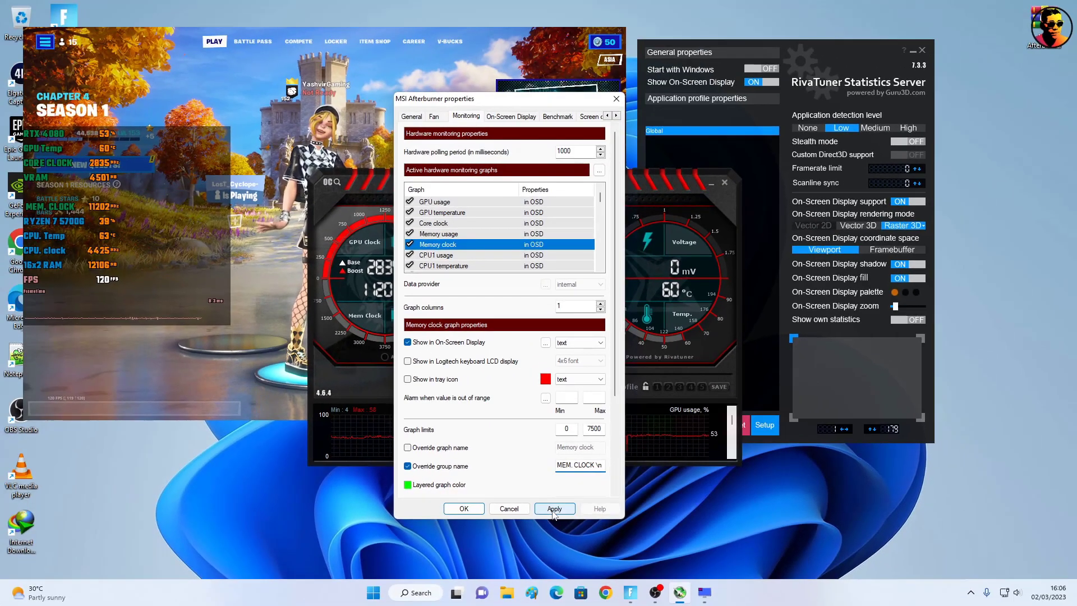
click(555, 512)
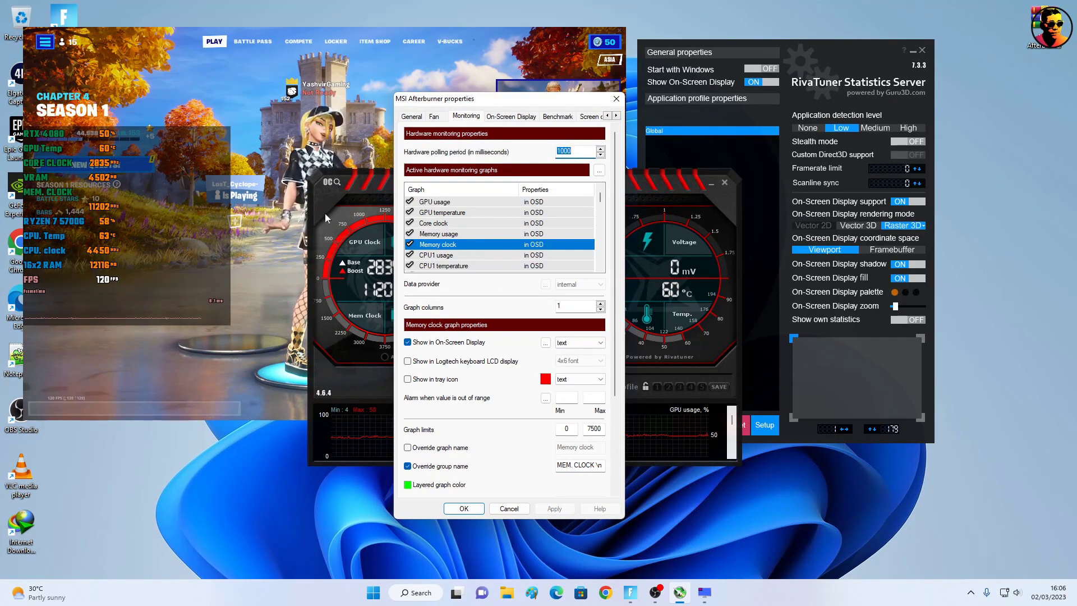
scroll(505, 222, down, 2)
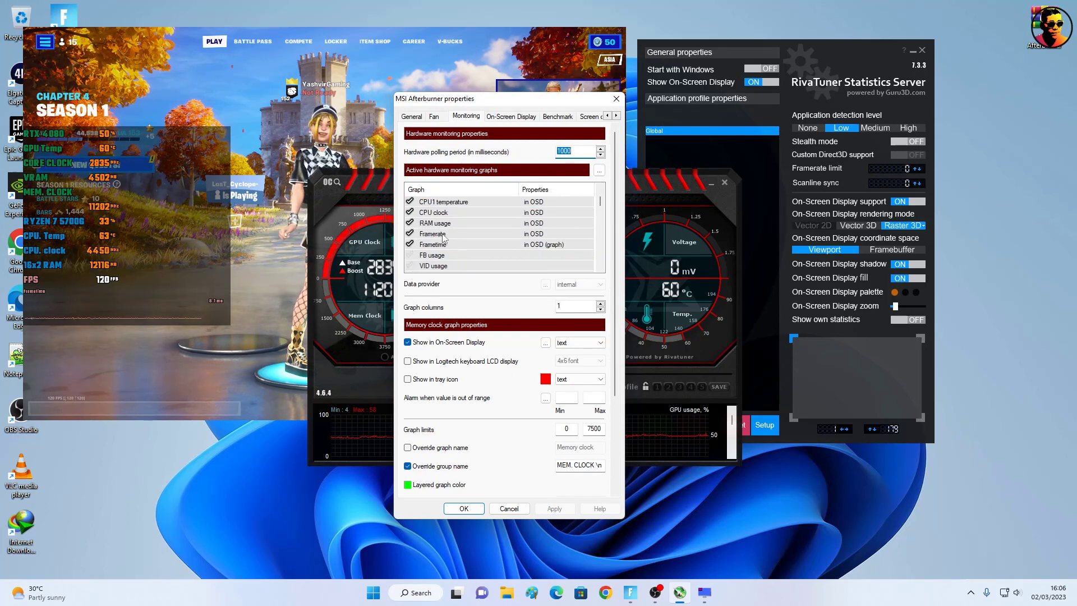
click(448, 224)
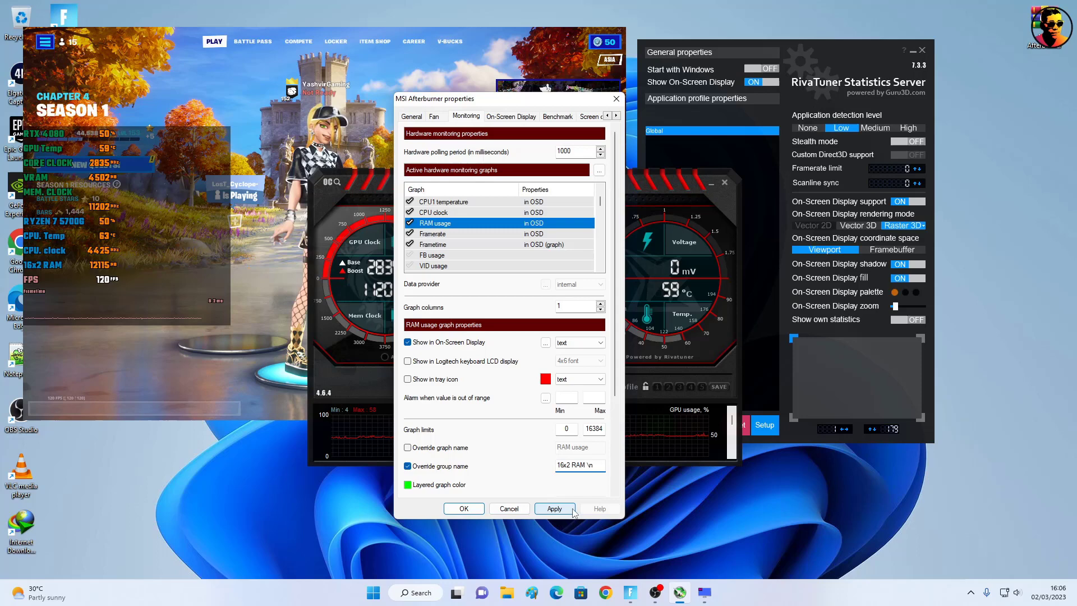
click(573, 512)
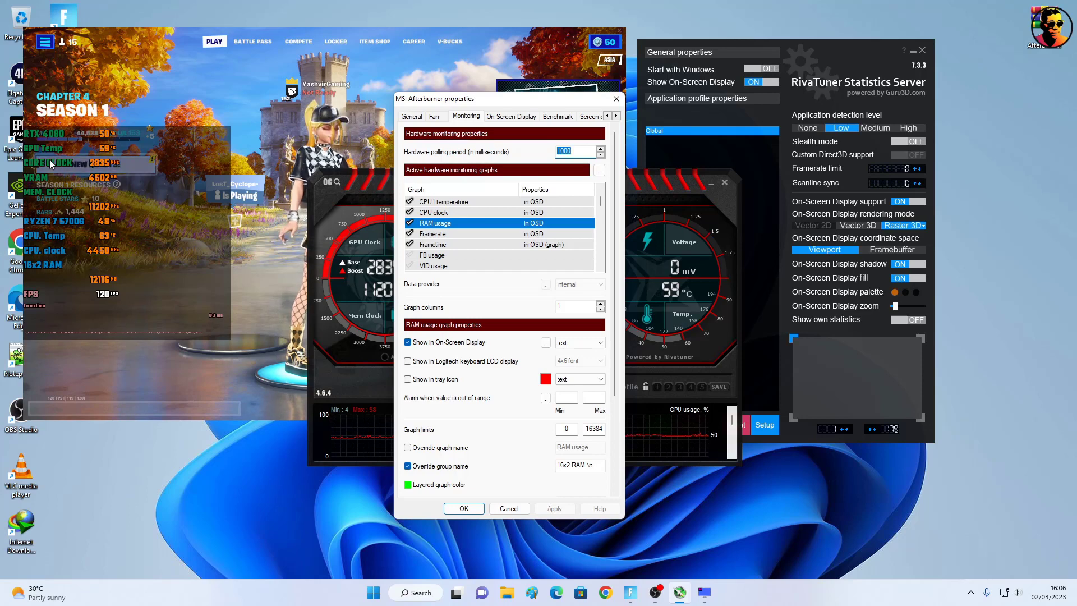
key(Return)
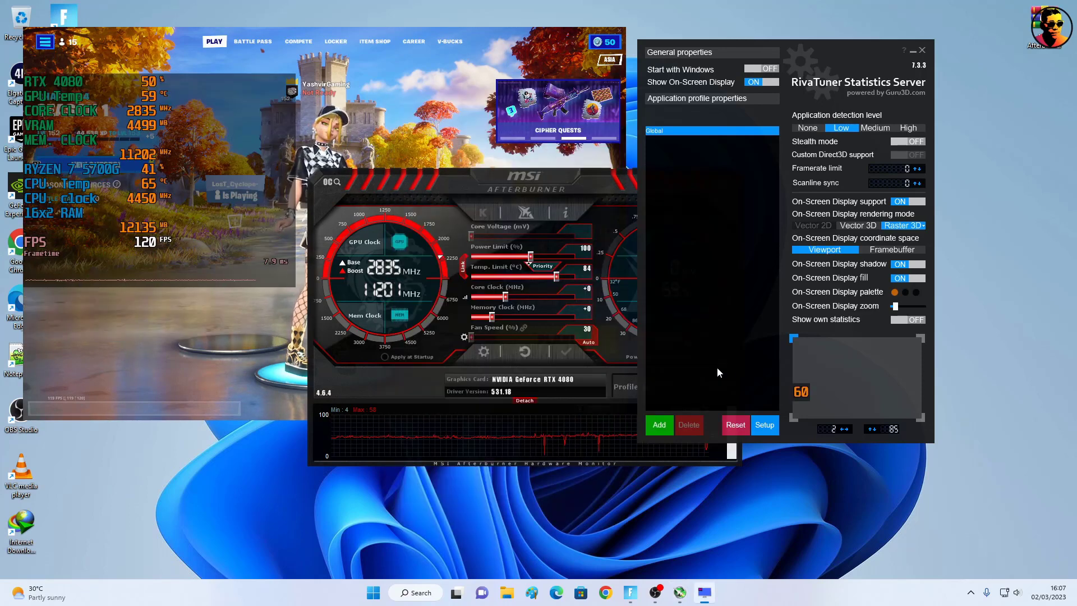
click(762, 426)
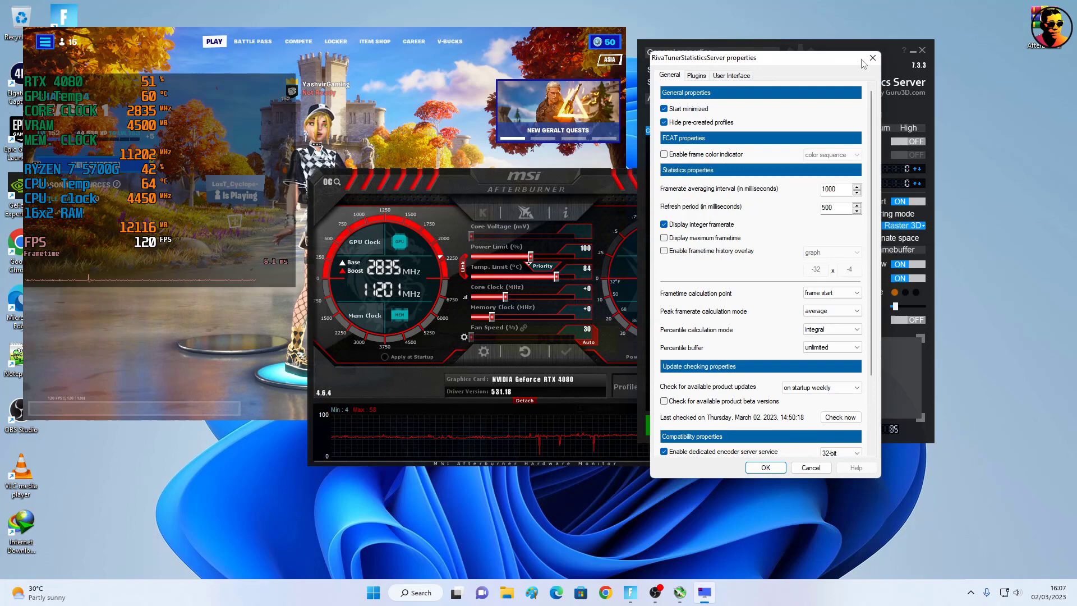
click(874, 59)
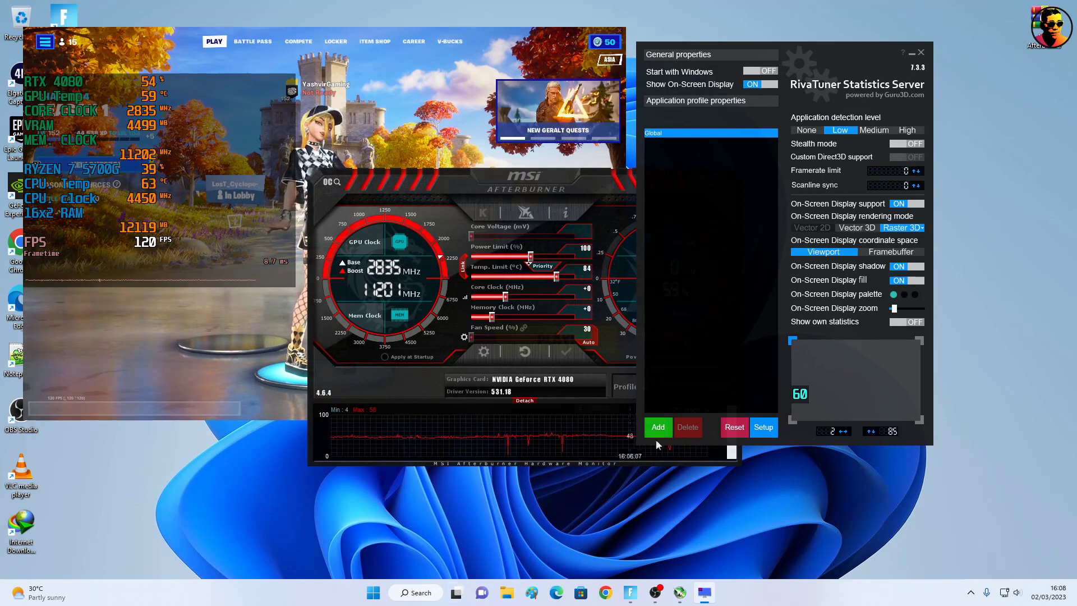
Step: In Monitoring settings, set the OSD layout Color 0 to bright green
click(484, 351)
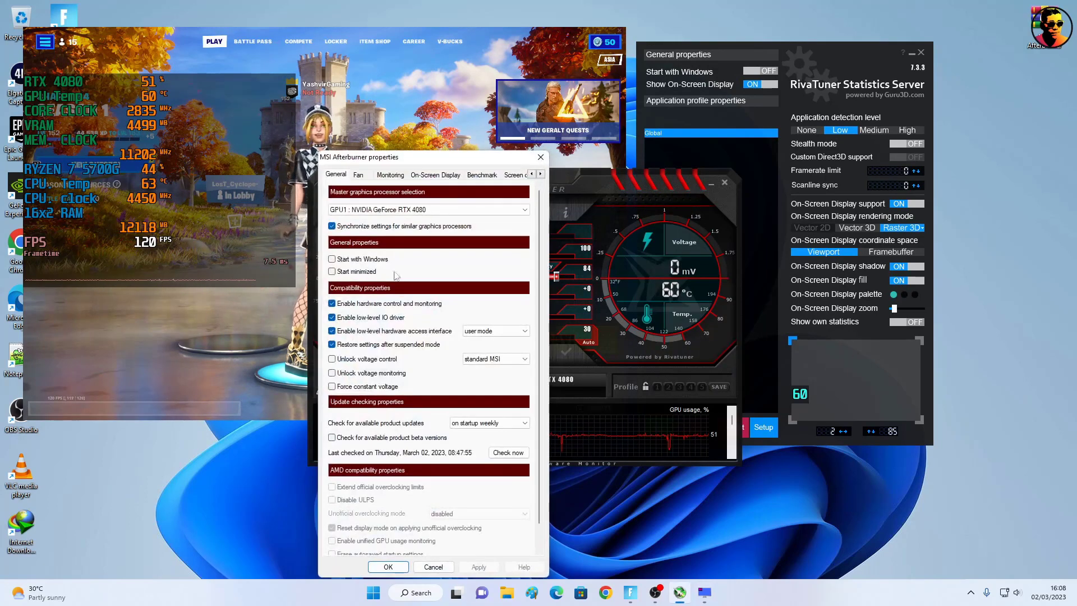
click(391, 175)
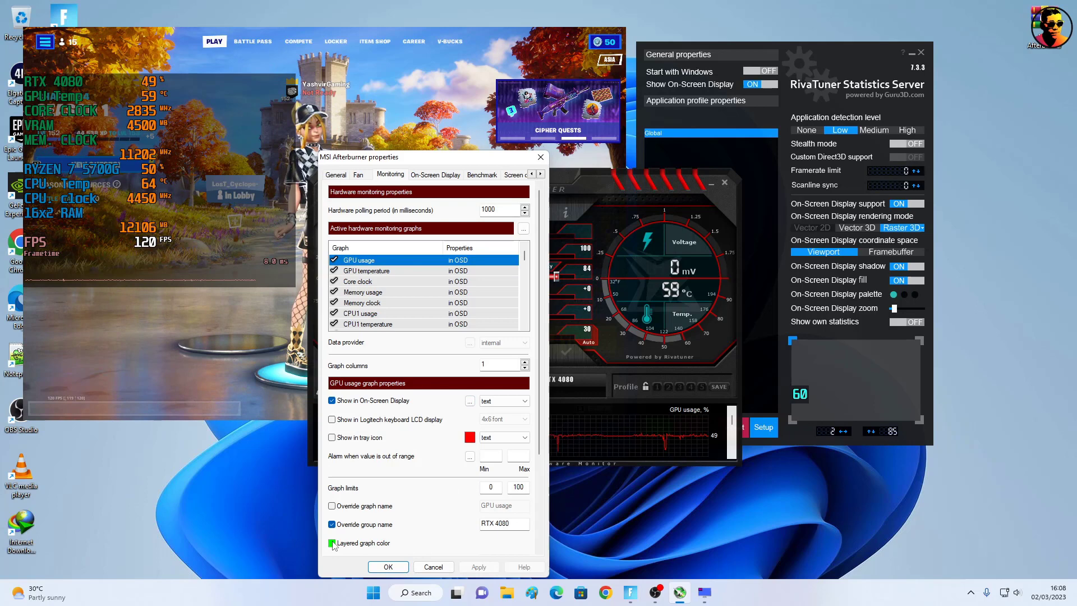
click(334, 543)
click(551, 281)
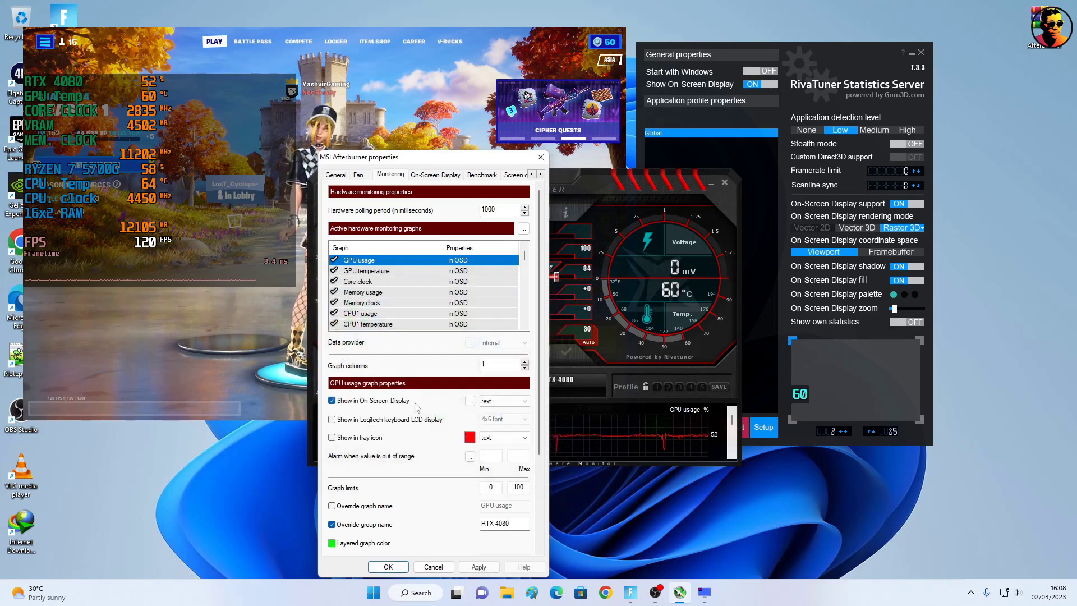
click(470, 400)
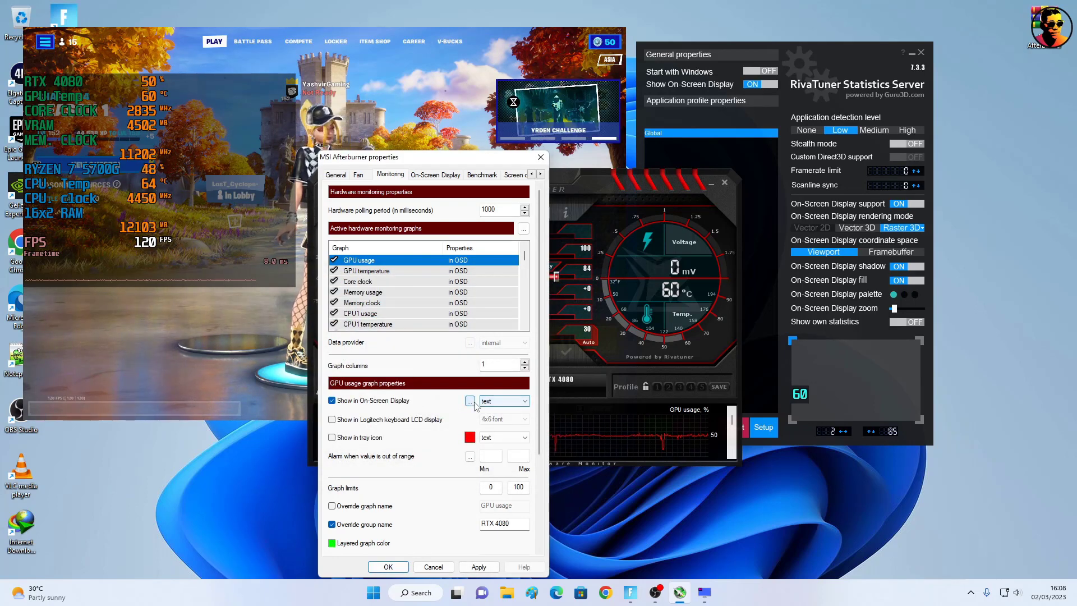
click(432, 327)
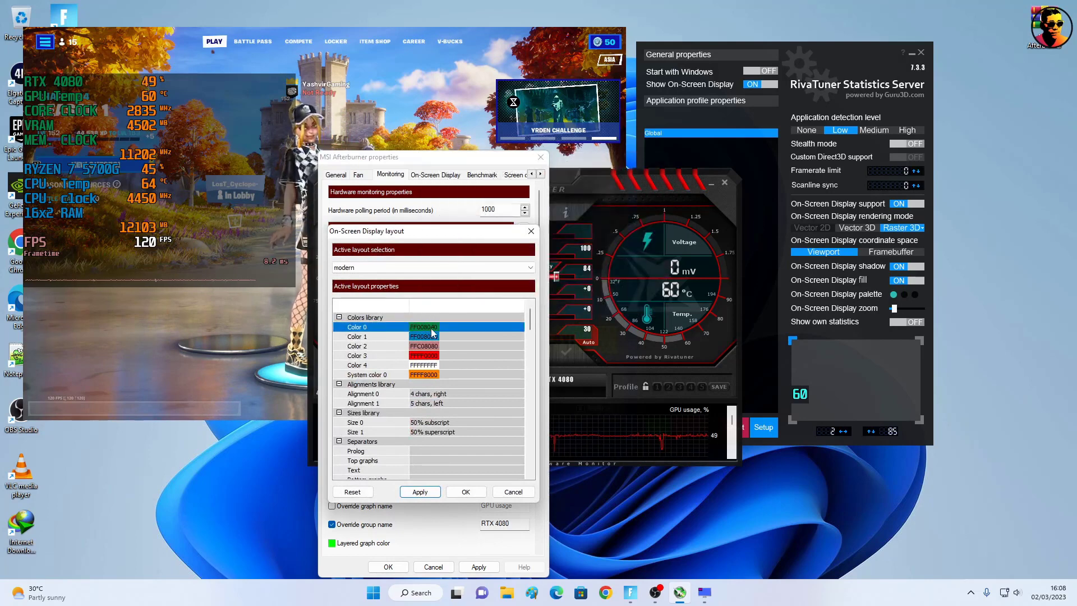
click(432, 327)
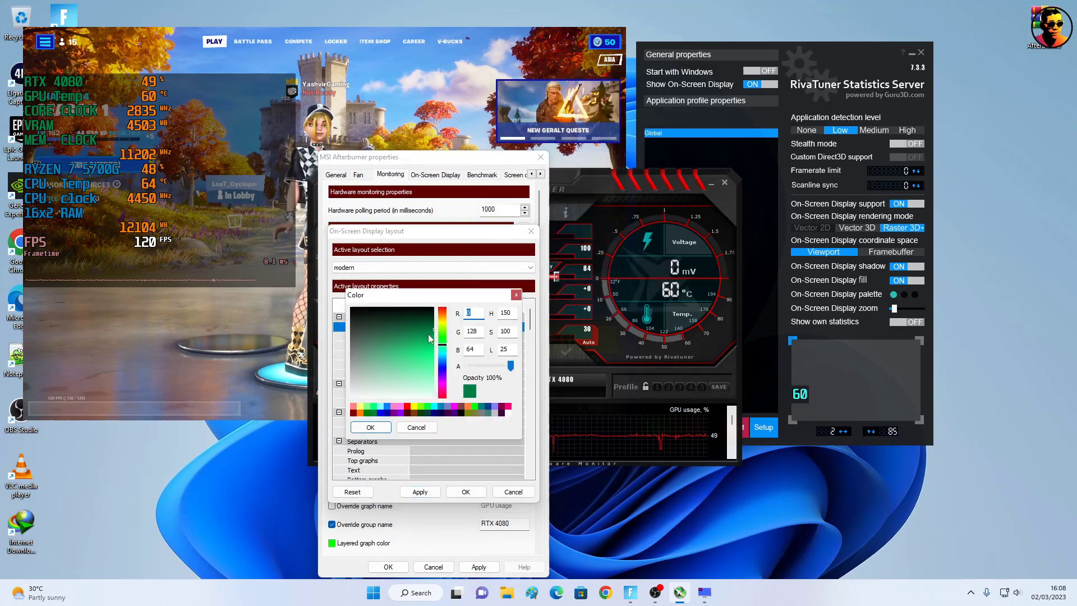
click(442, 331)
click(443, 340)
click(428, 352)
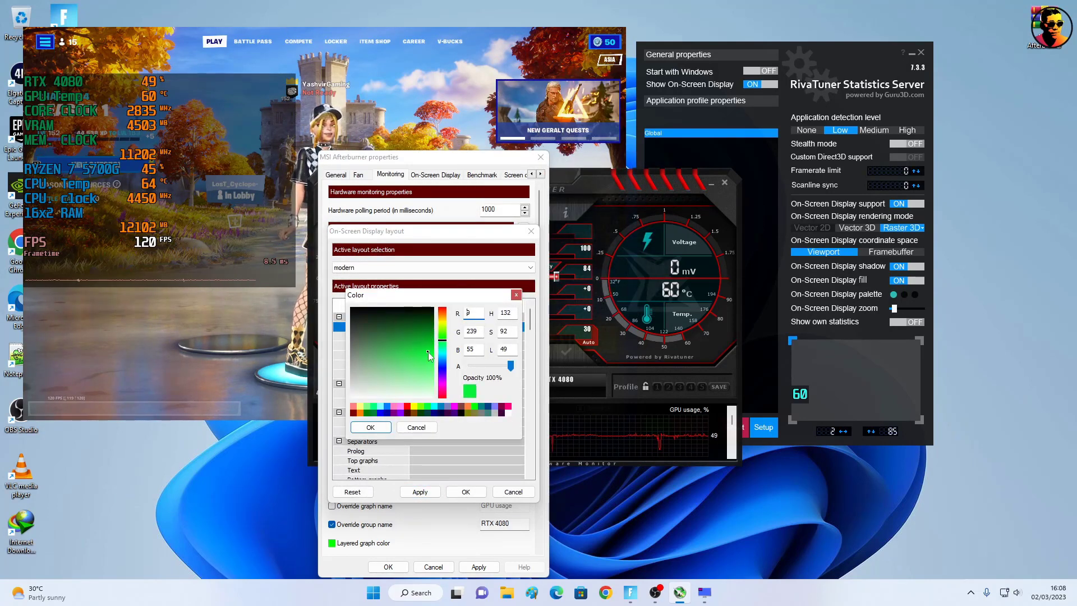
click(432, 368)
click(371, 427)
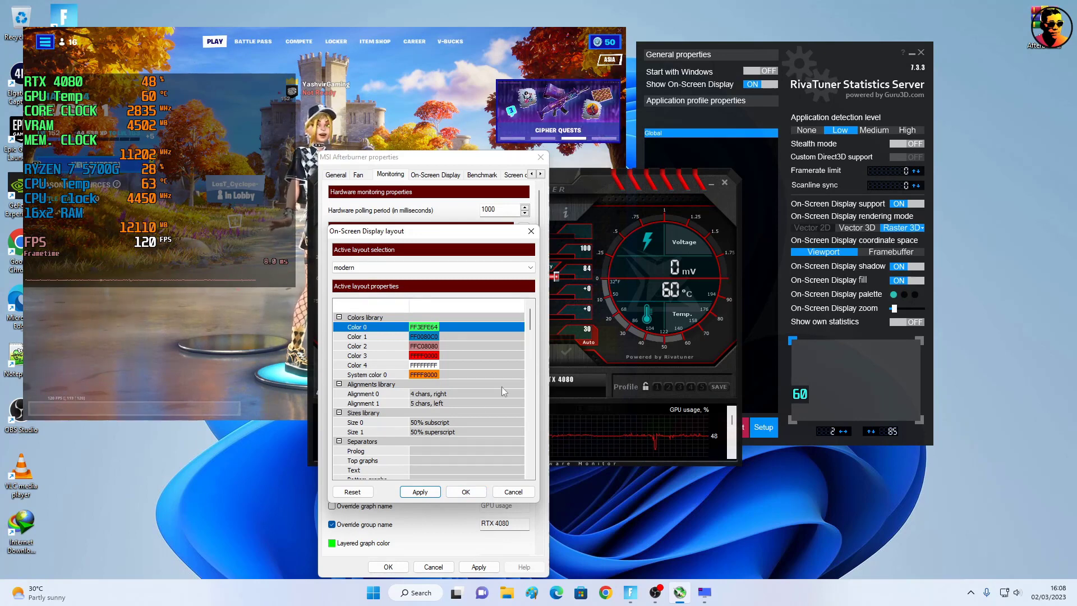
Step: Set the OSD layout Color 1 to bright cyan
drag(529, 319, 421, 344)
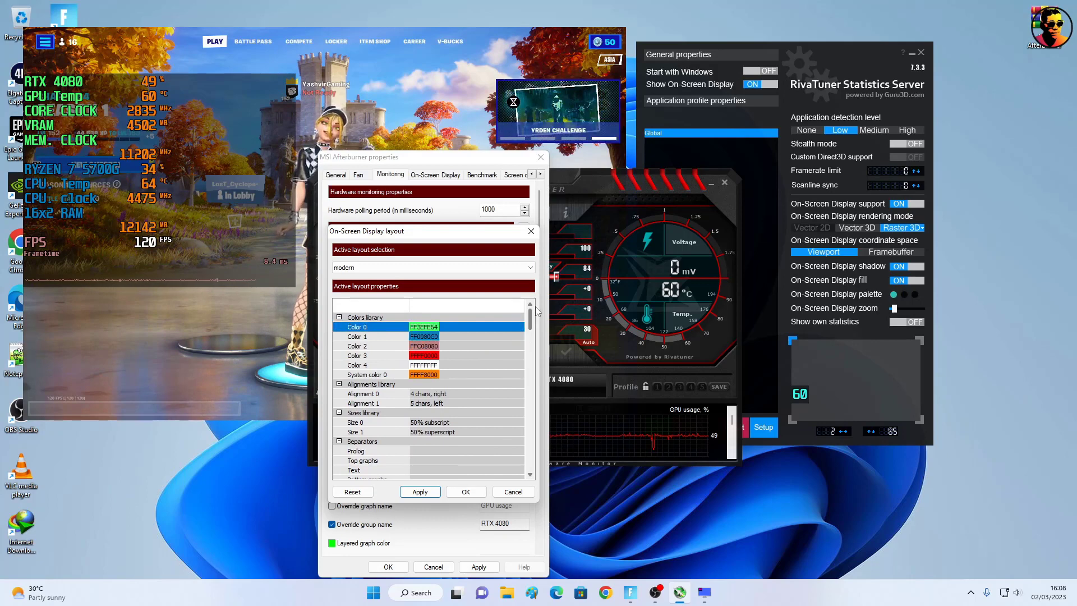
double_click(422, 338)
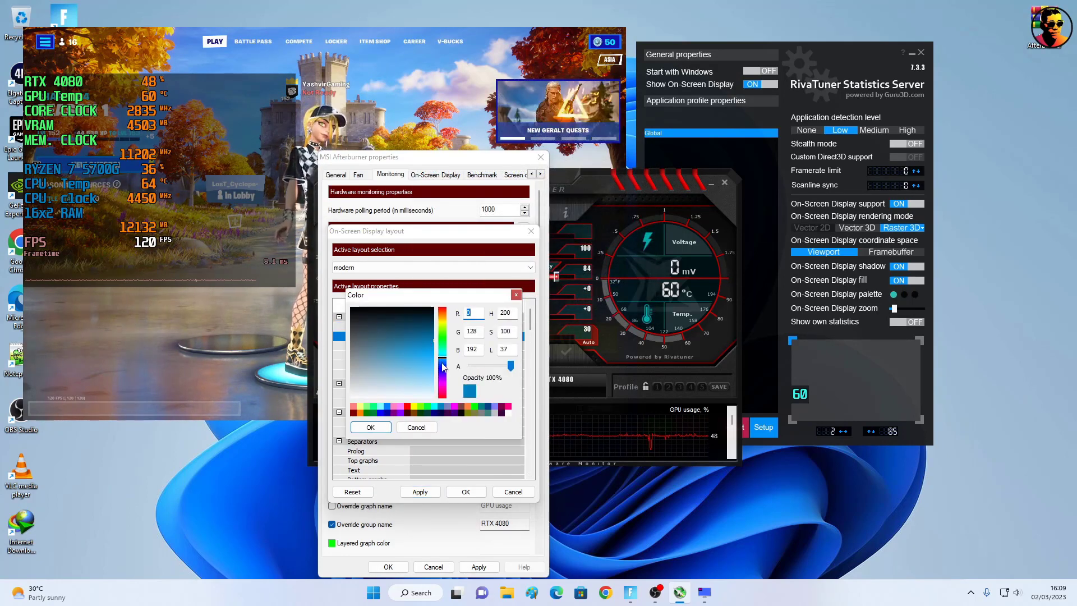
drag(441, 360, 442, 355)
click(433, 352)
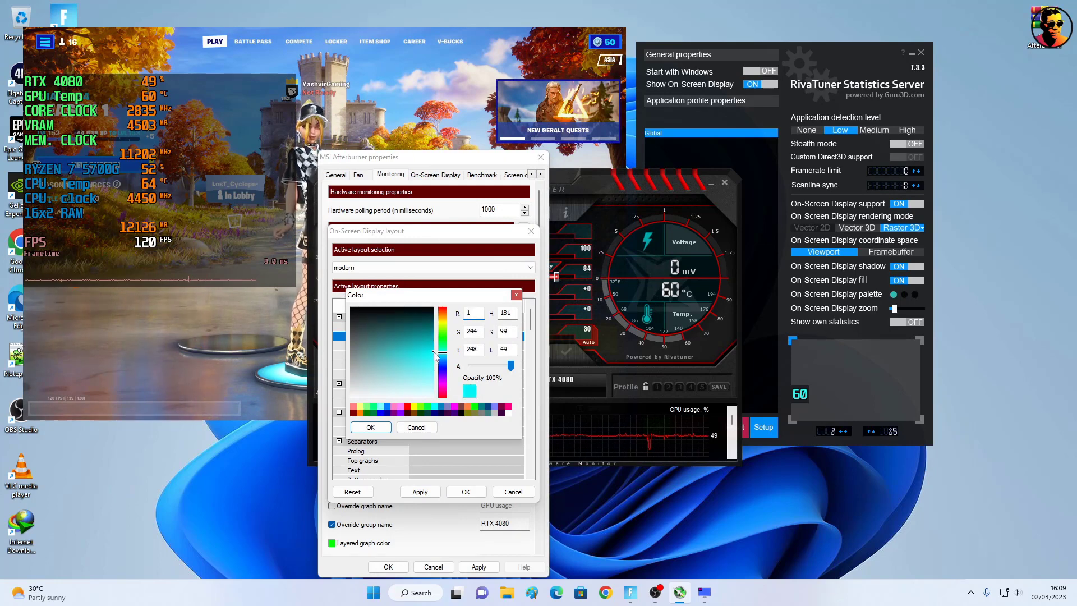
click(371, 427)
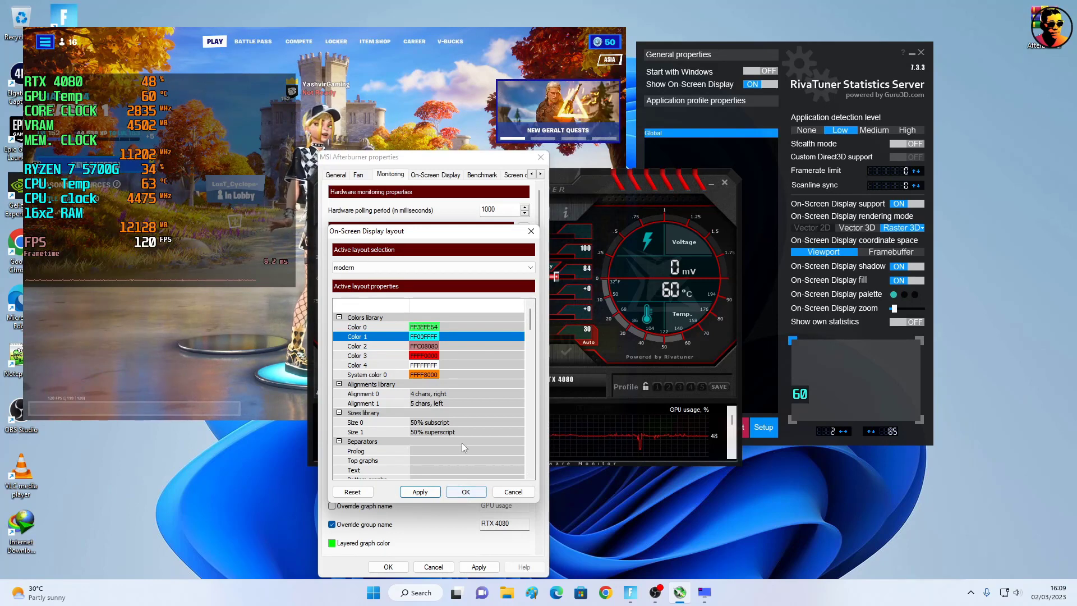
Step: Set Color 2 to white (FFFFFFFF) and apply the layout and monitoring settings
click(429, 346)
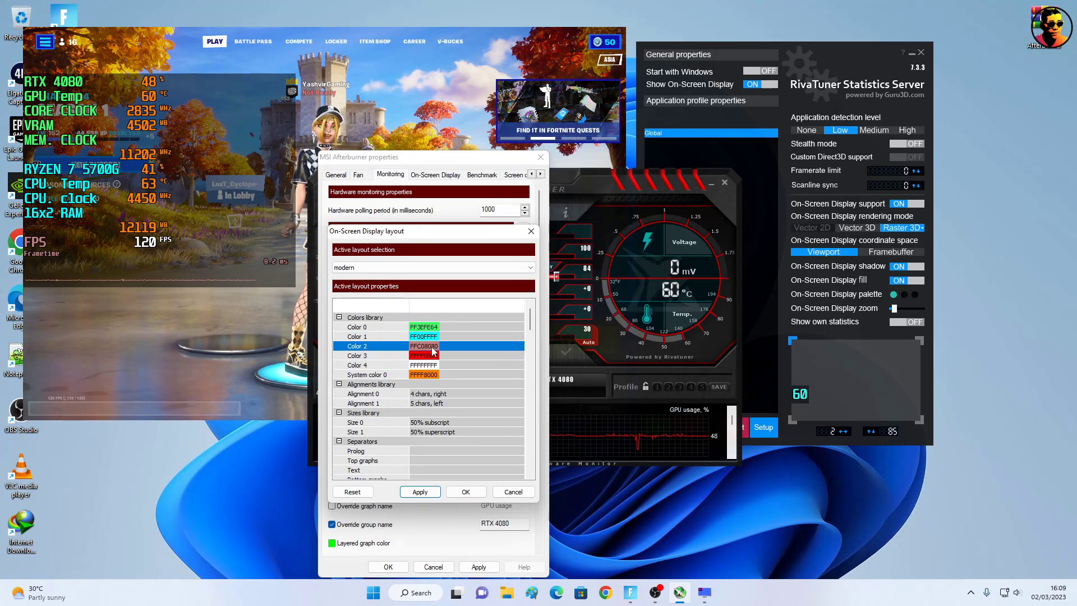
double_click(429, 348)
click(346, 397)
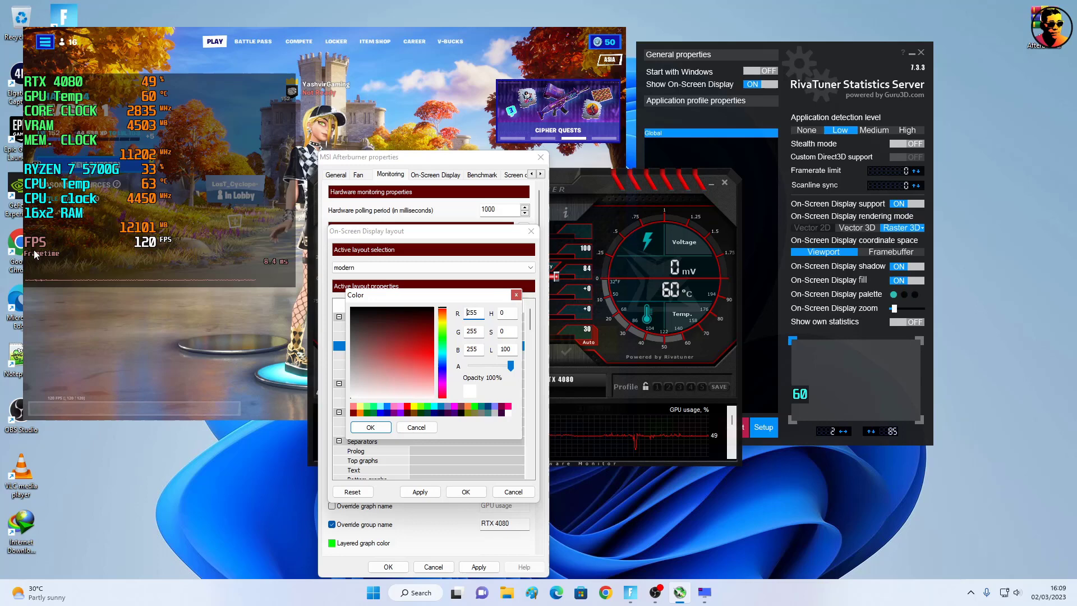
click(370, 427)
click(420, 492)
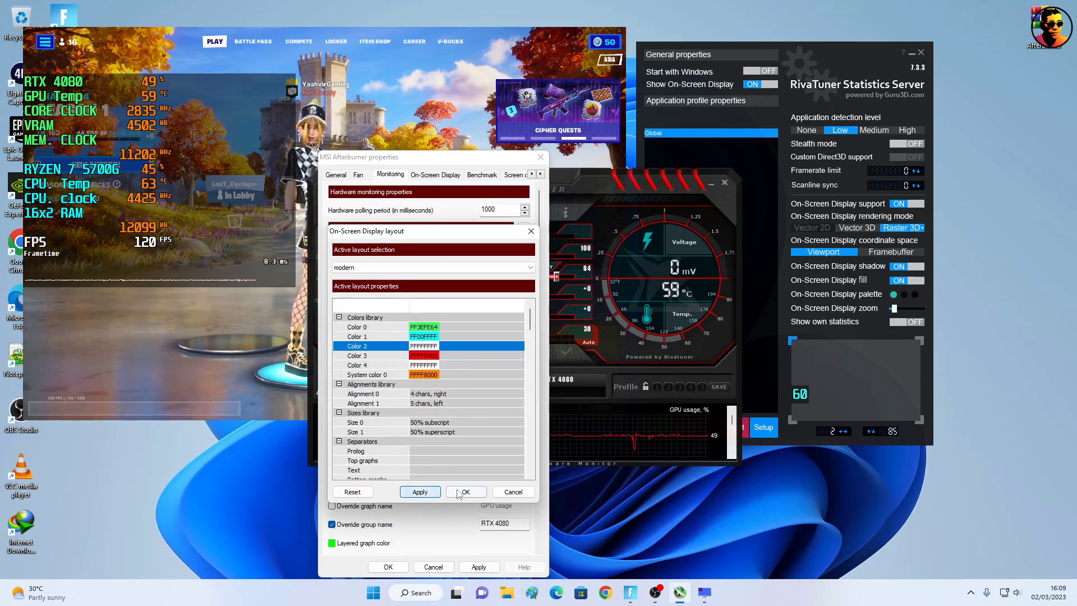
click(466, 492)
click(474, 567)
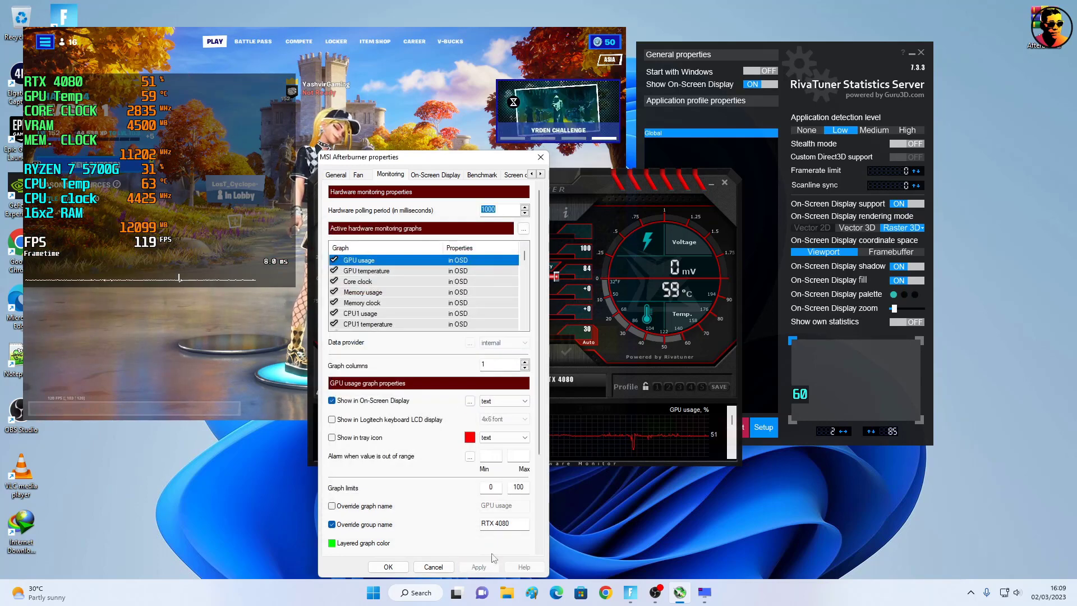
click(388, 568)
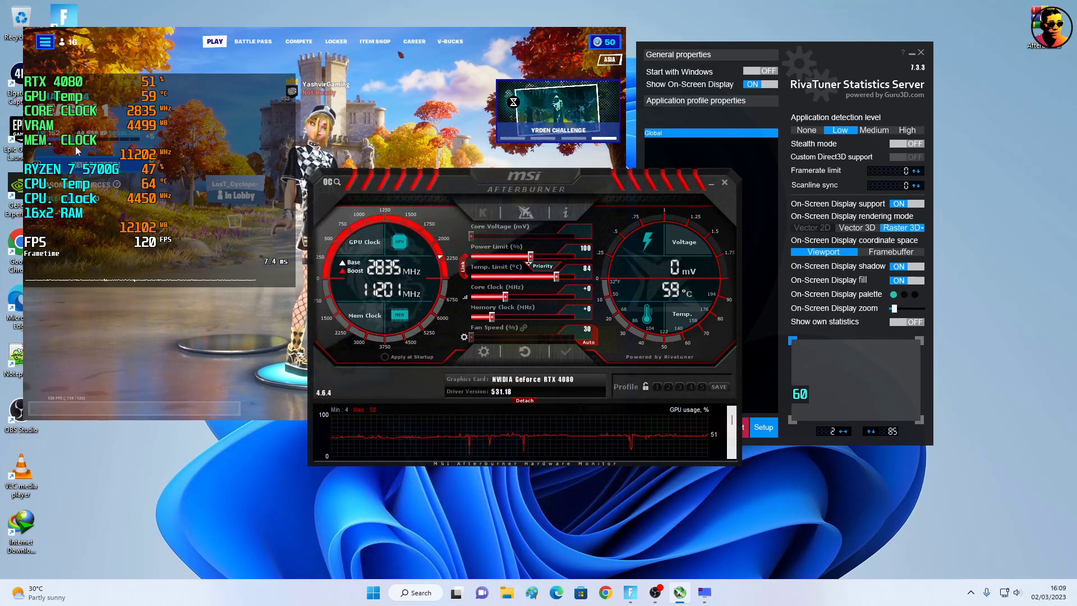
Step: Launch the OverlayEditor.dll plugin from RTSS Setup's Plugins list, opening the v2.ovl layout
click(137, 338)
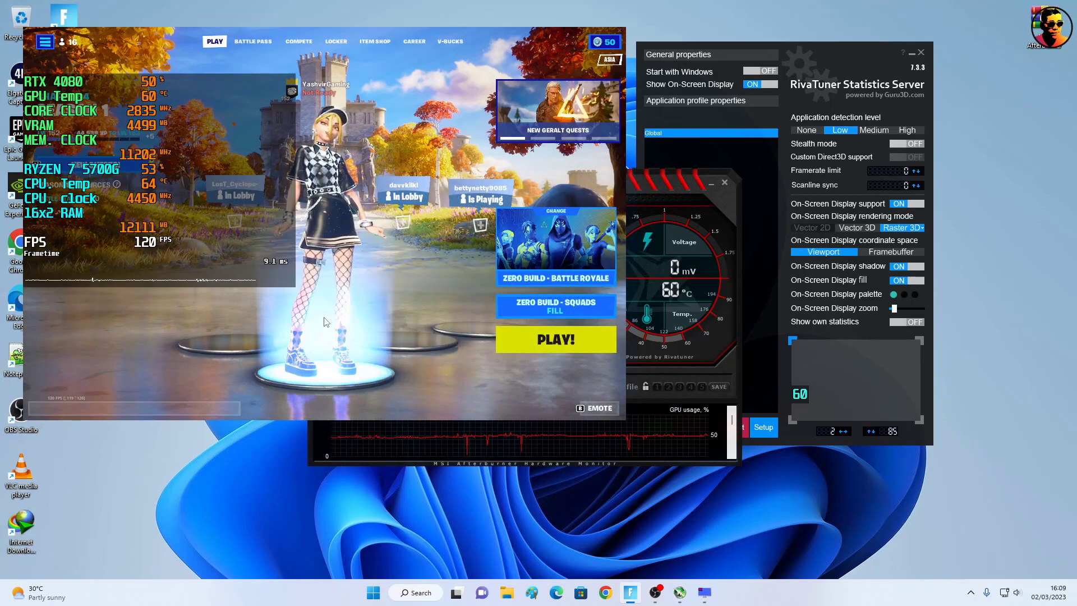
click(747, 49)
drag(784, 49, 783, 57)
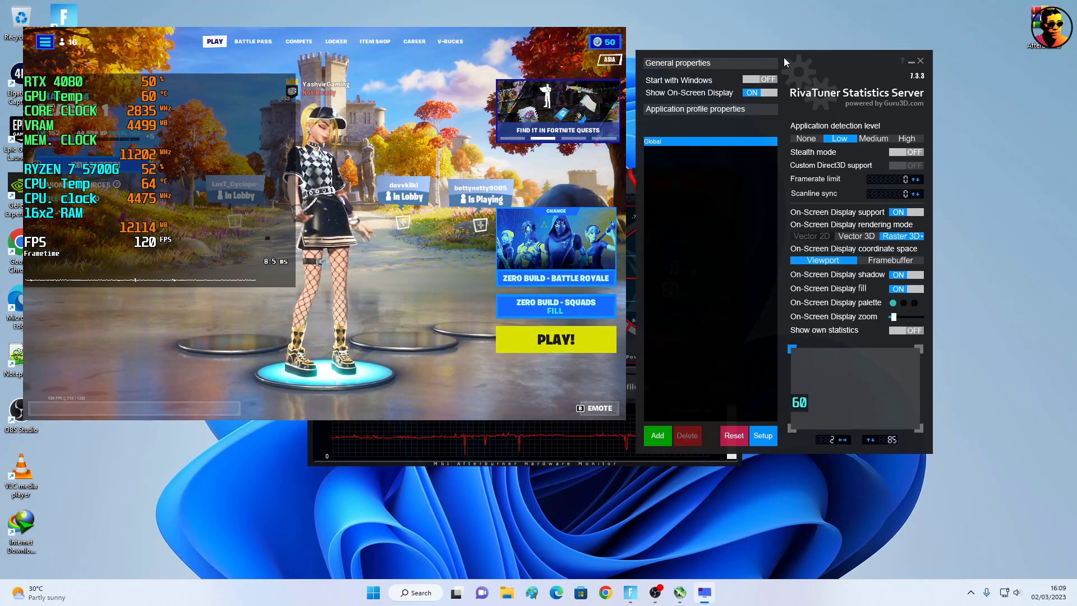
click(762, 439)
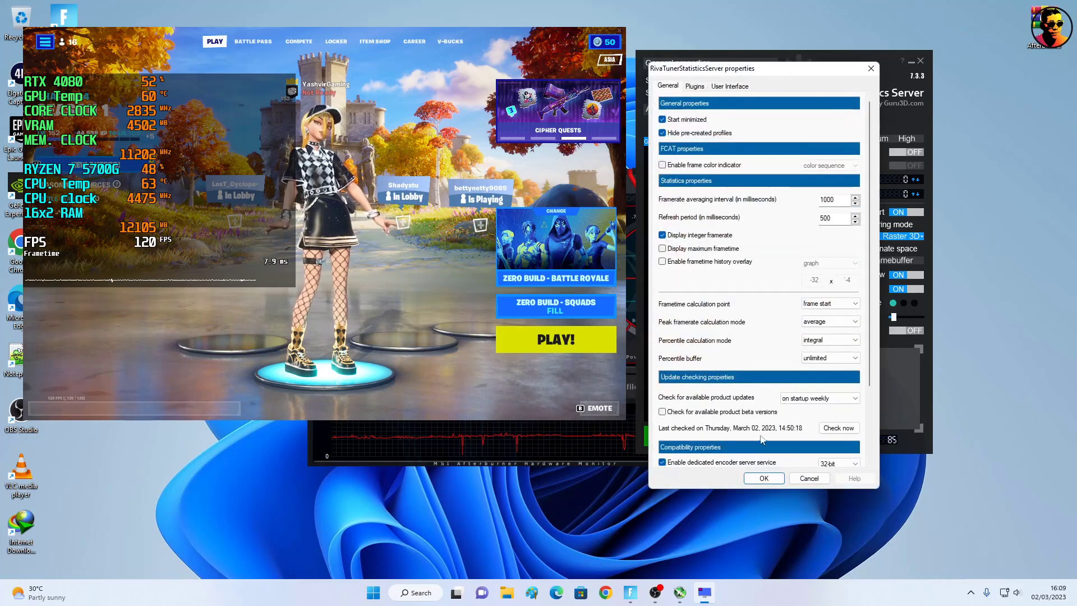
click(695, 86)
click(676, 133)
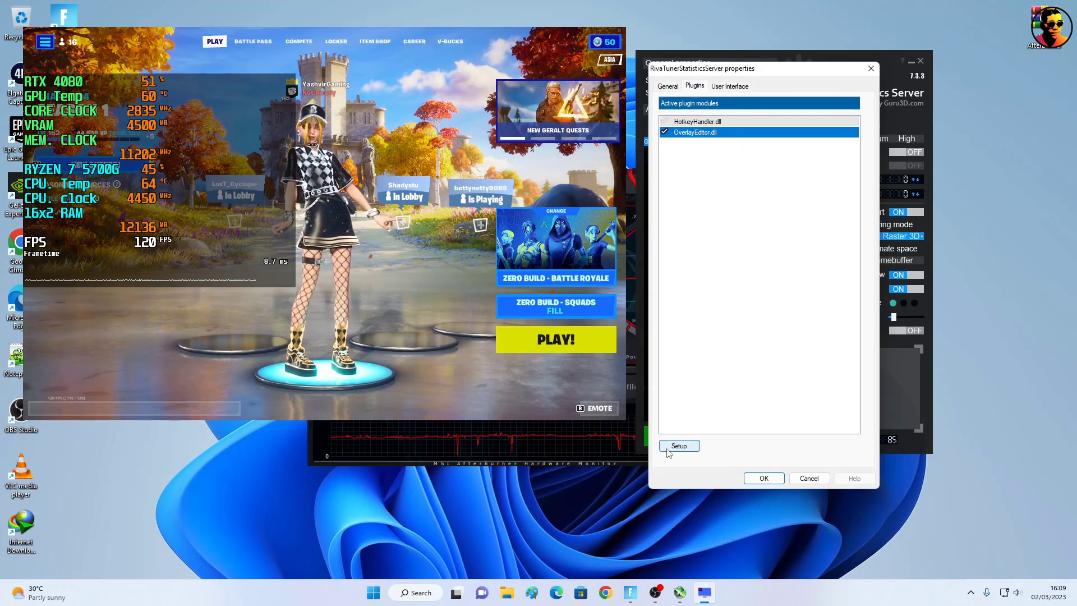
double_click(724, 139)
drag(647, 55, 601, 90)
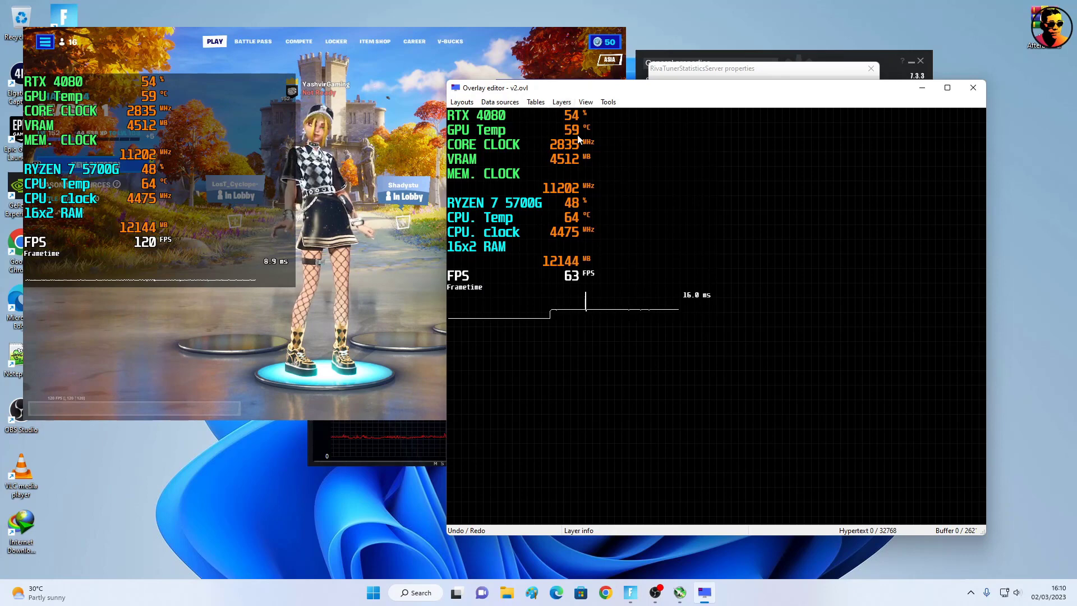
Step: Save the overlay layout as 'Overlay V1.ovl' in the Documents folder
click(561, 102)
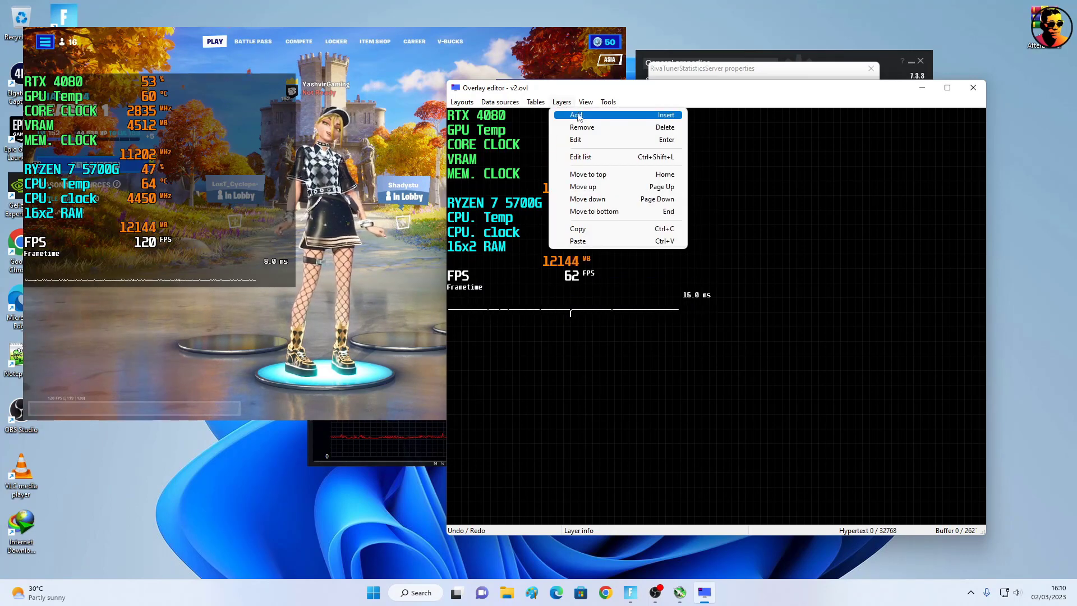
mouse_move(456, 104)
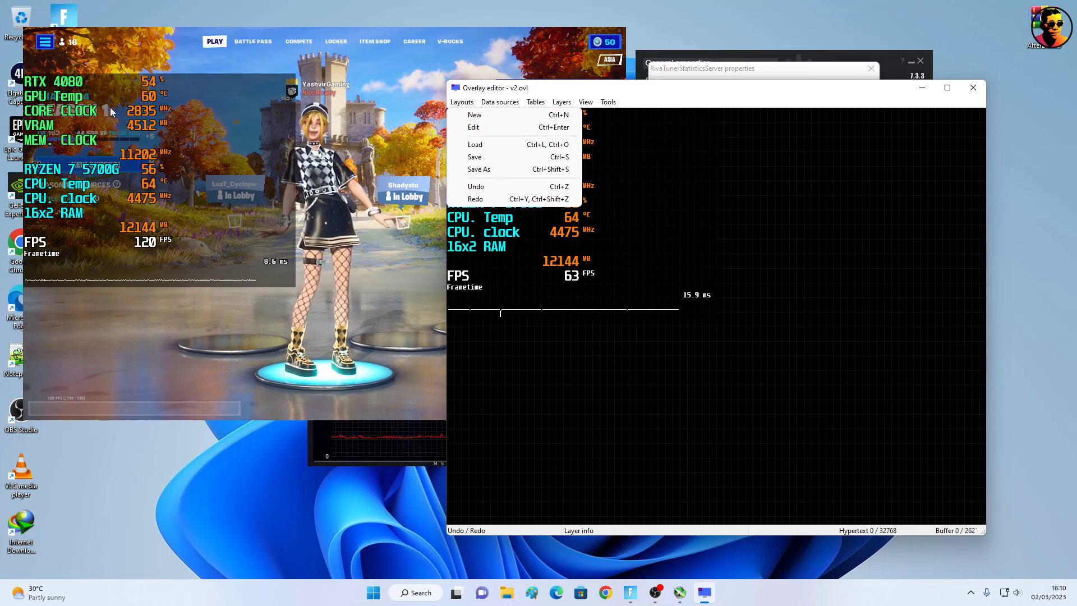
click(456, 104)
click(456, 104)
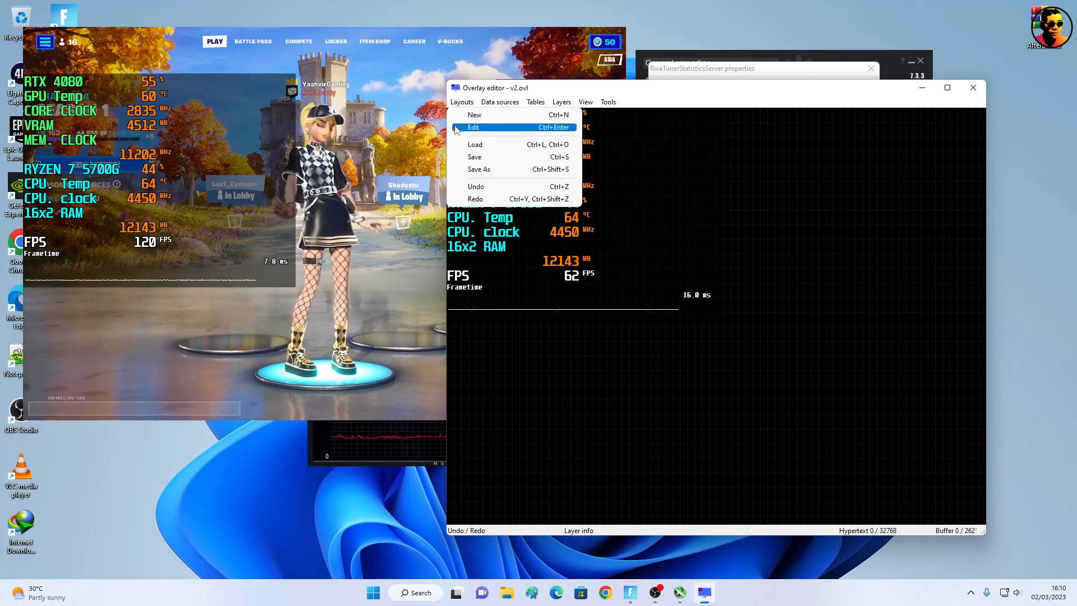
click(478, 171)
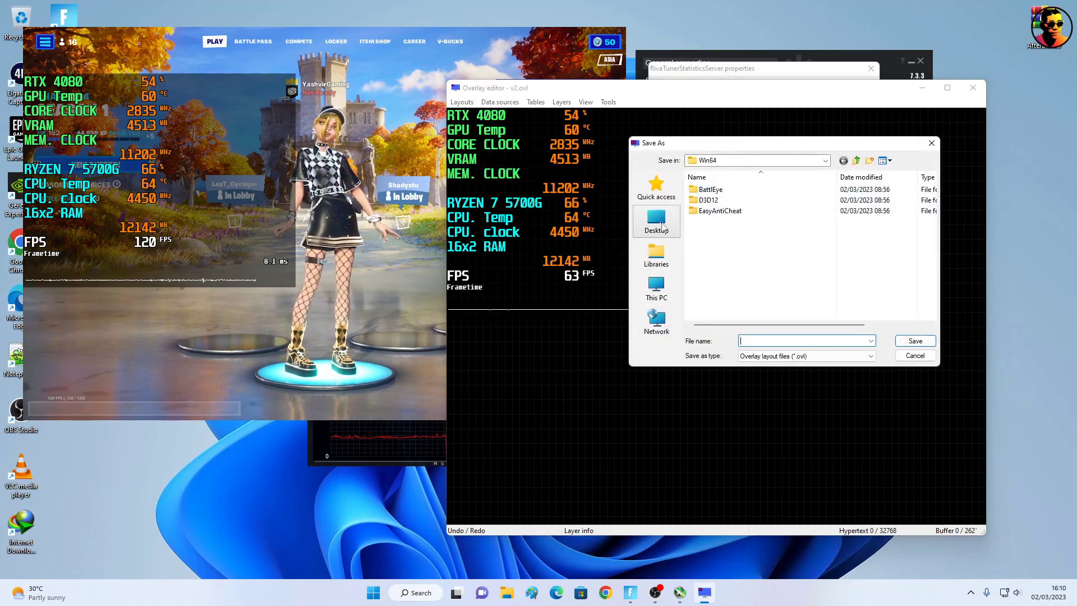
click(657, 256)
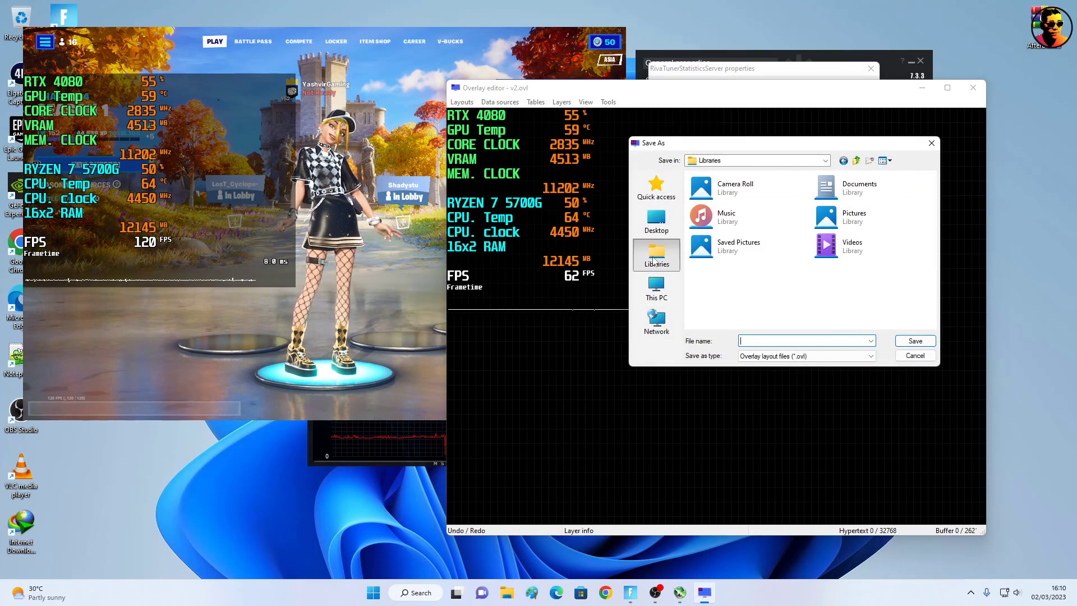
double_click(885, 193)
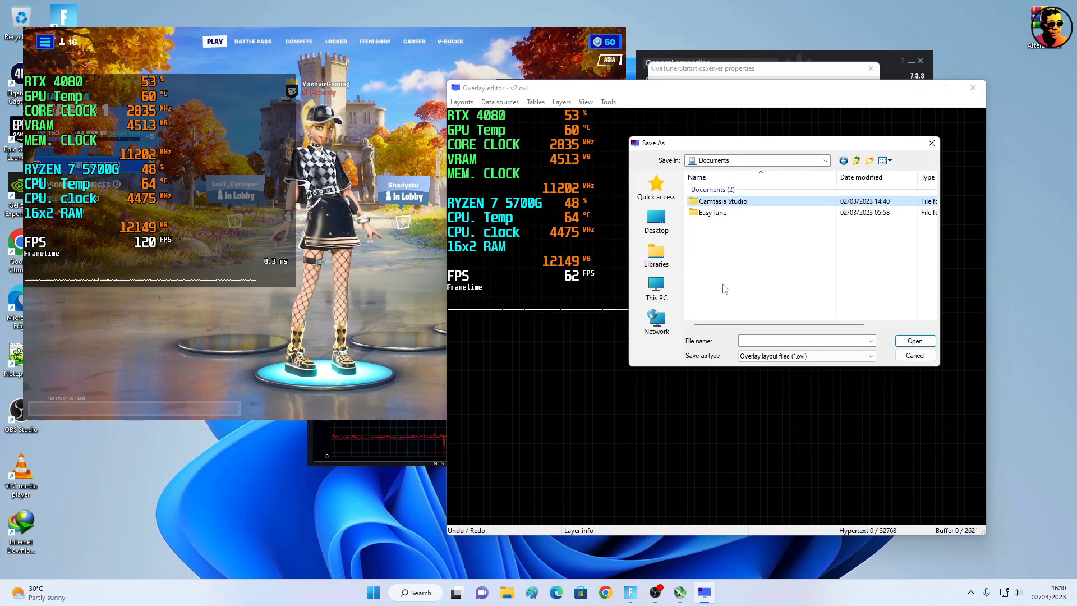
click(775, 340)
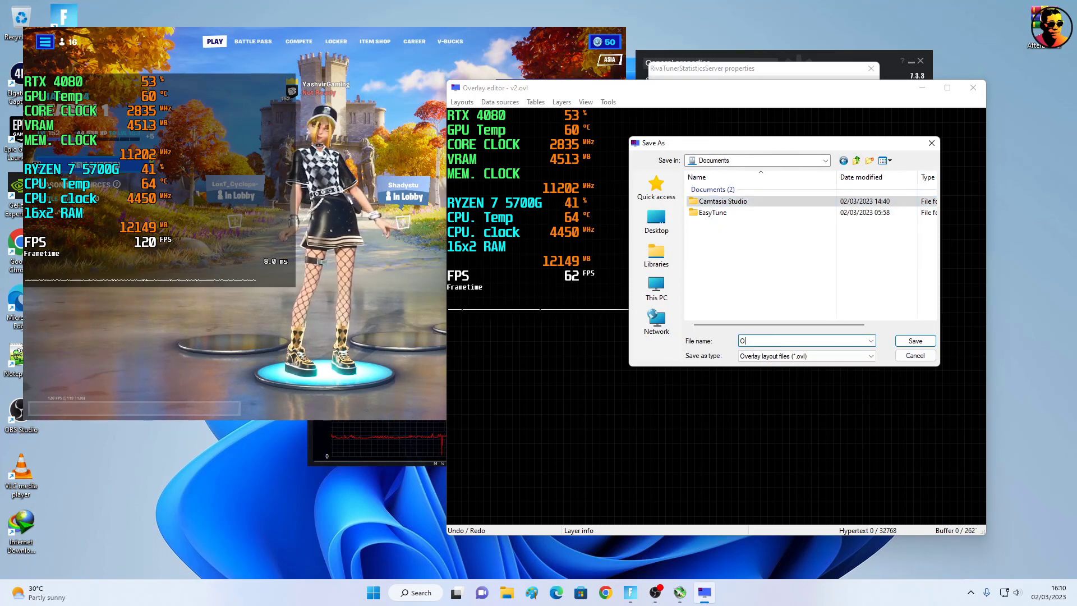
text(Overlay)
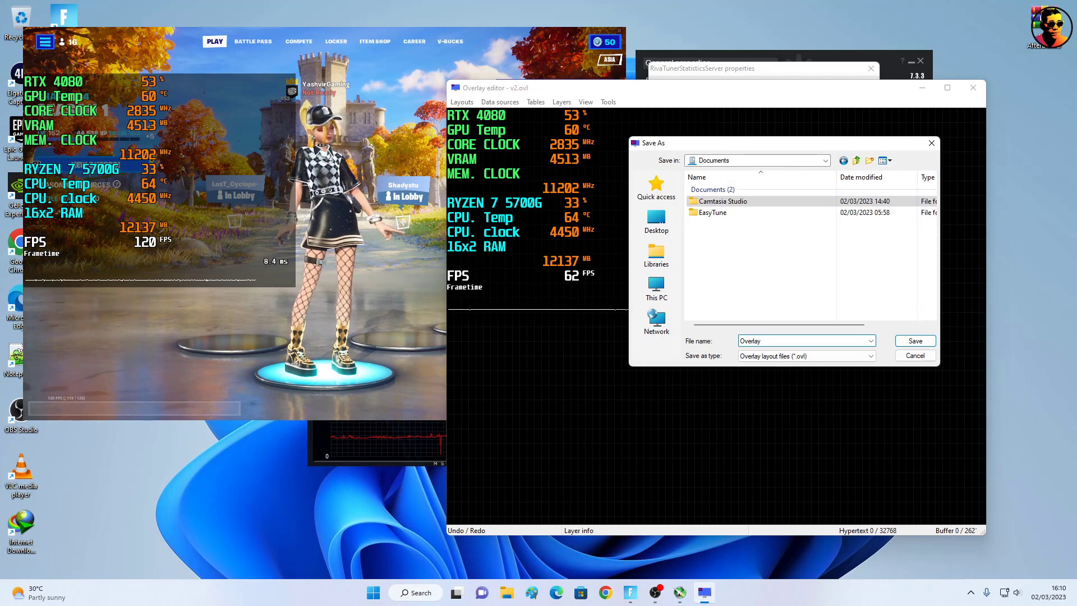
text( V1)
key(Return)
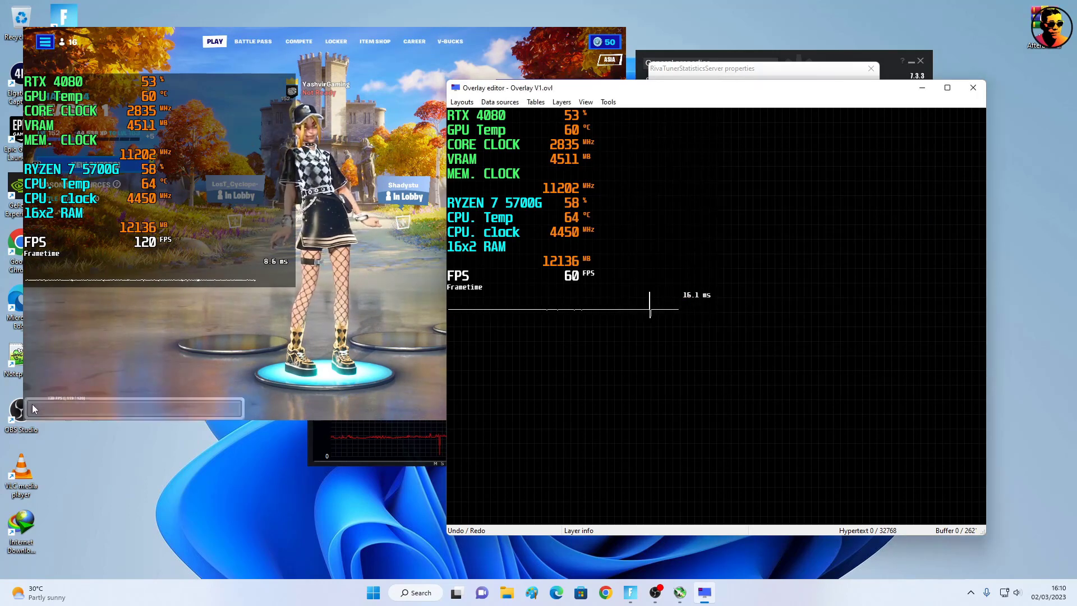
Step: Add MSI Afterburner as a data provider in the overlay's data sources
right_click(483, 112)
click(505, 116)
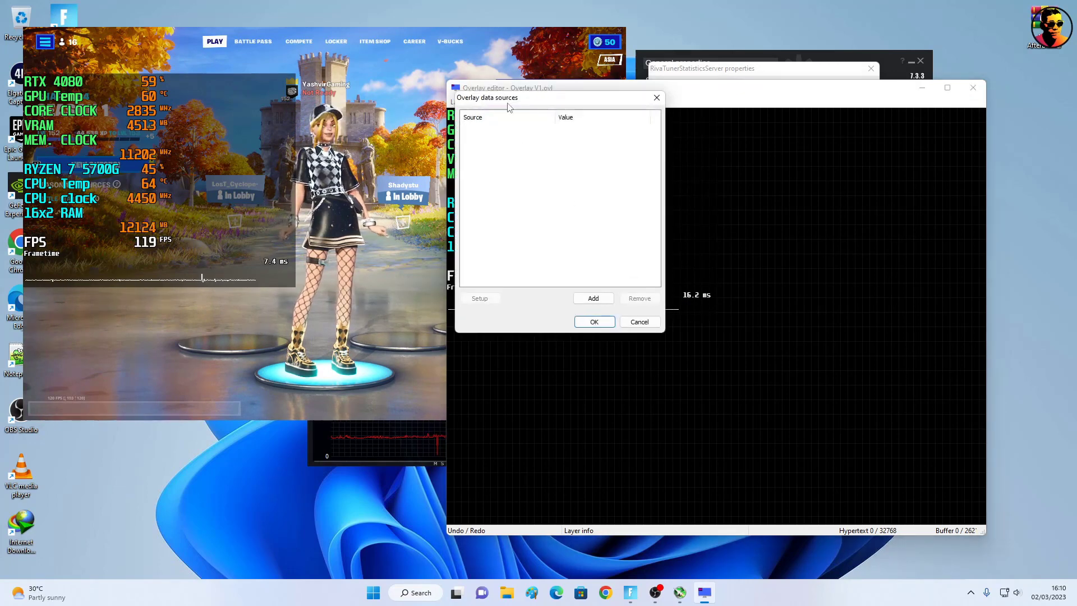
drag(514, 103, 598, 149)
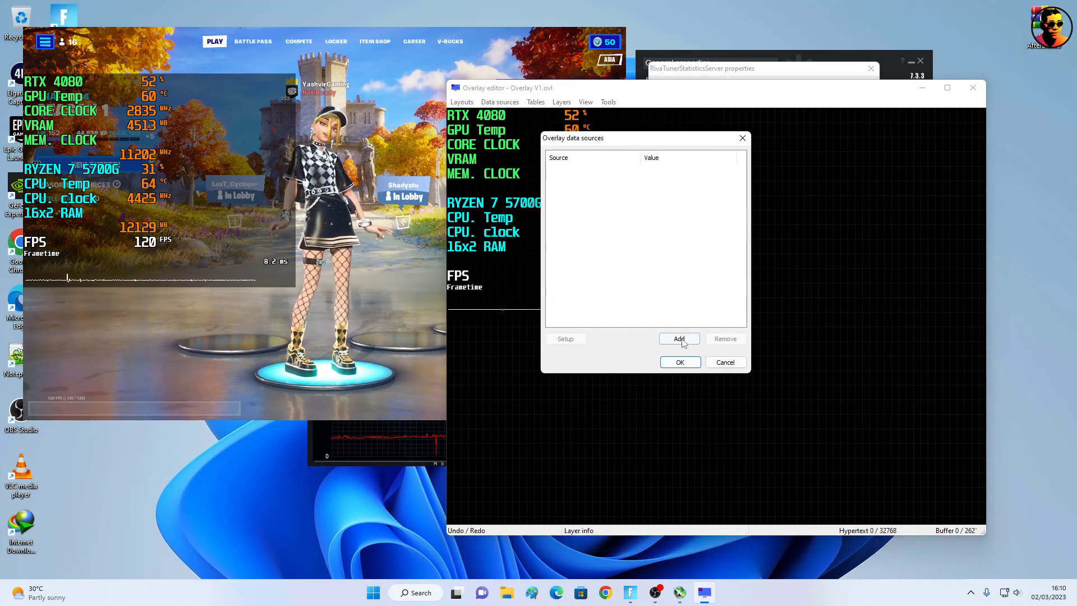
click(680, 343)
click(607, 184)
click(587, 197)
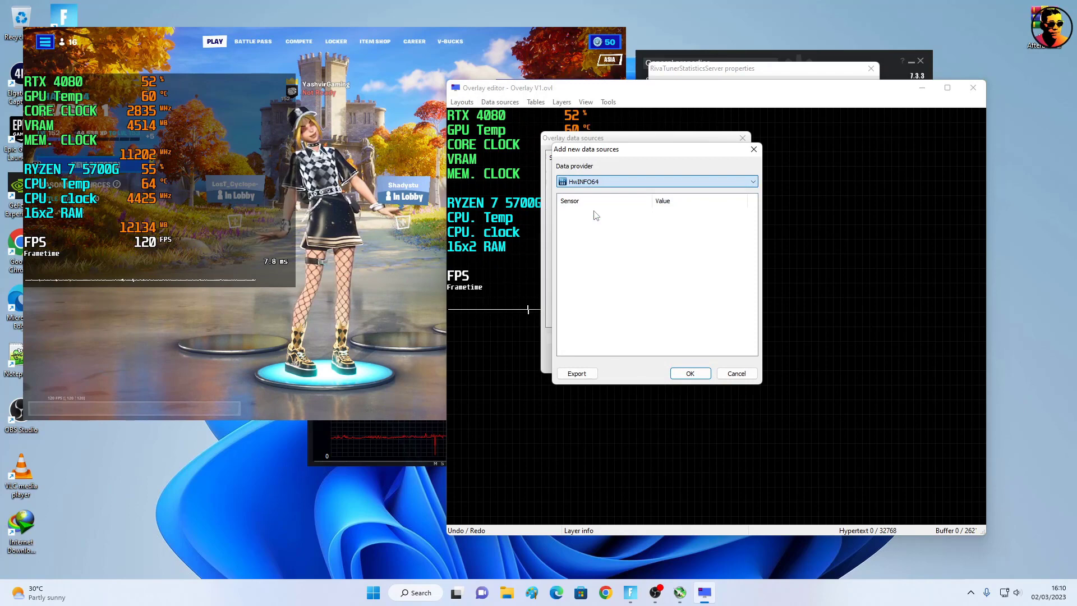
click(605, 186)
click(596, 185)
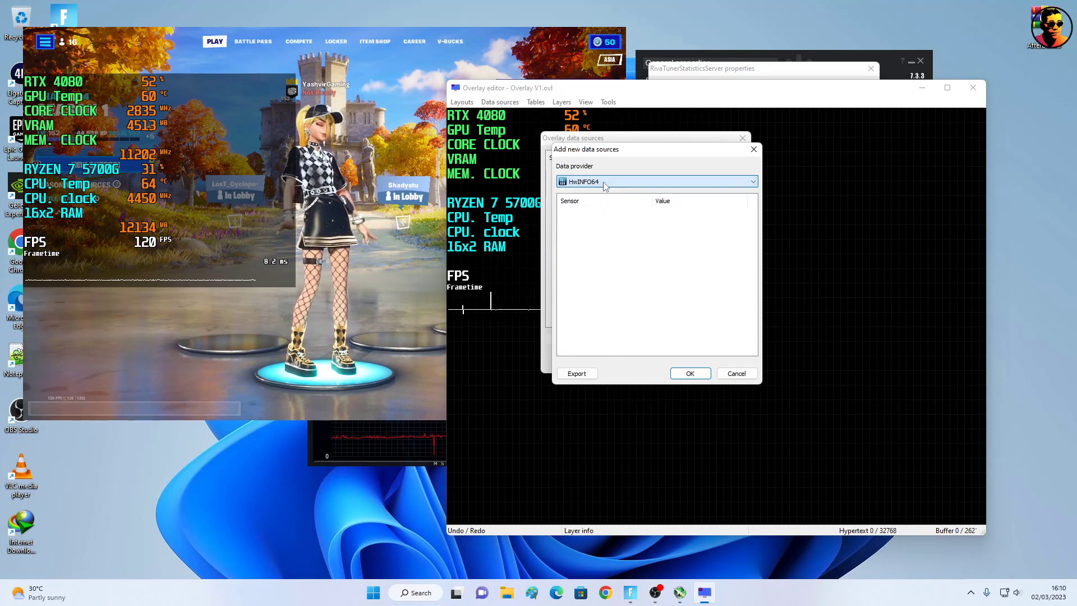
click(596, 186)
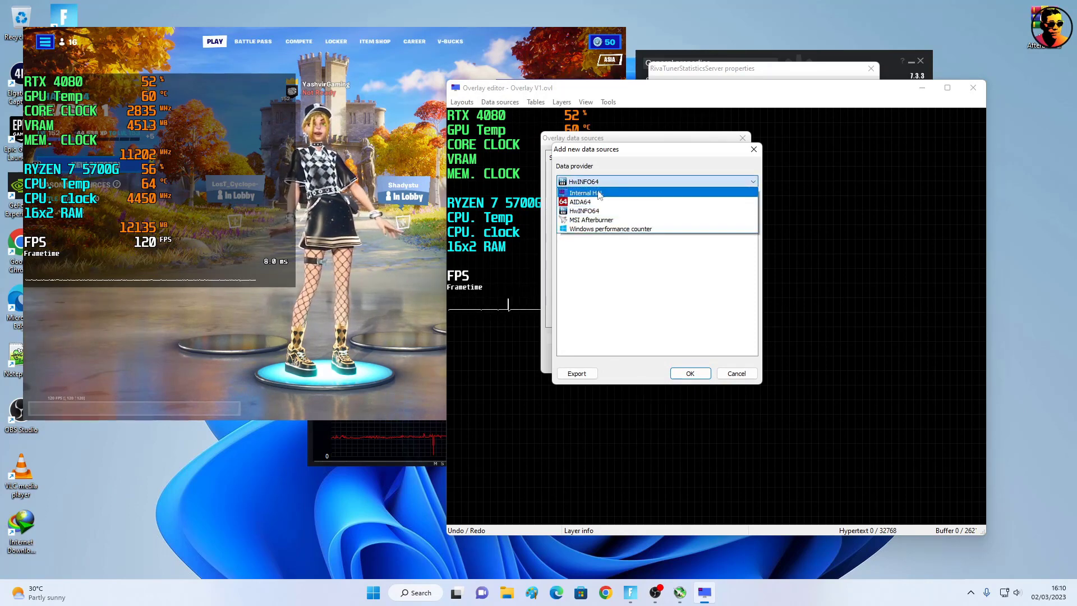
click(575, 218)
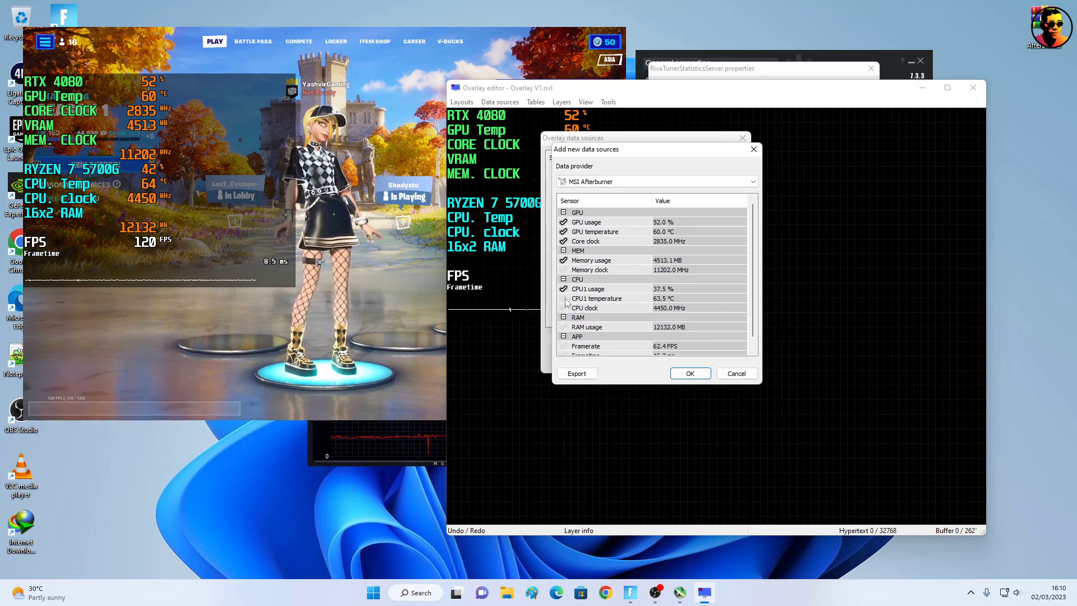
scroll(583, 308, down, 1)
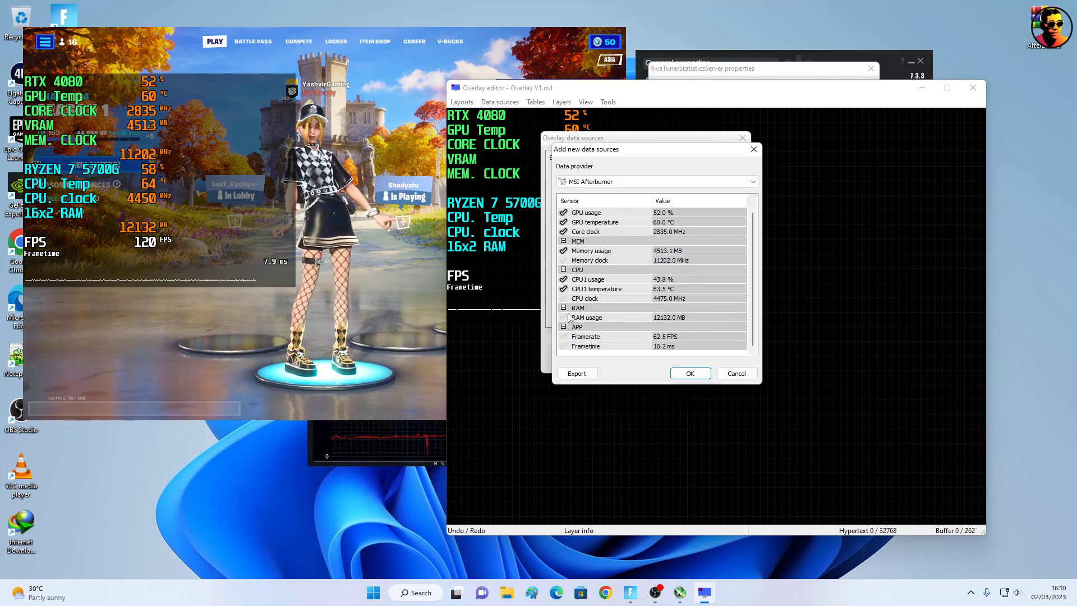
click(690, 373)
click(678, 365)
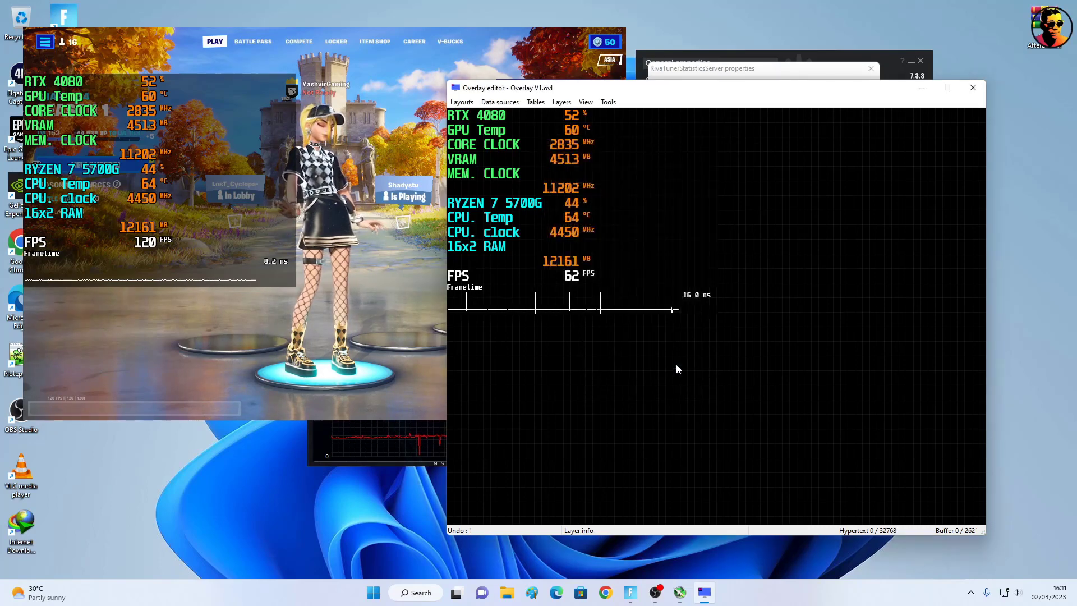
Step: Add a new text layer and place it below the frametime graph
click(562, 102)
click(572, 114)
drag(468, 128, 517, 355)
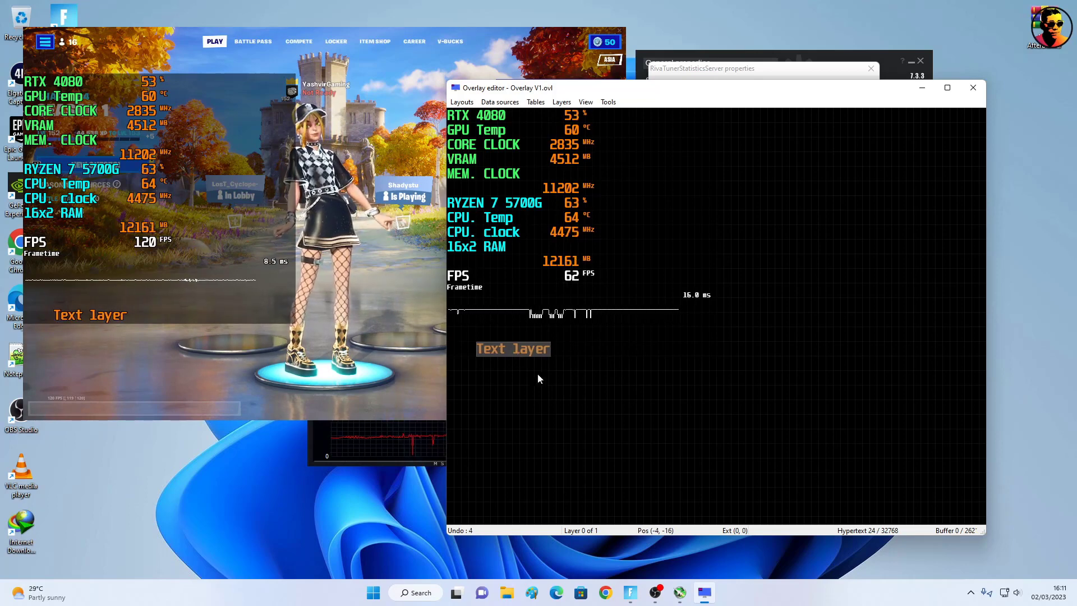
Step: Duplicate the text layer into a stack of five and open the top copy's Layer properties
key(ctrl+d)
key(ctrl+d)
key(ctrl+d)
key(ctrl+d)
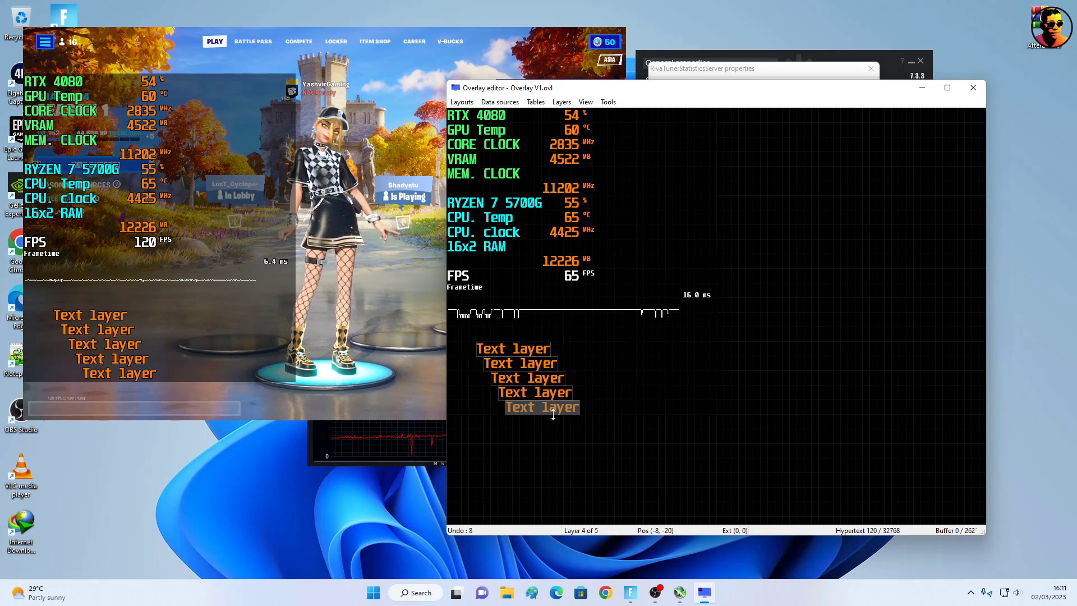
drag(583, 442, 477, 336)
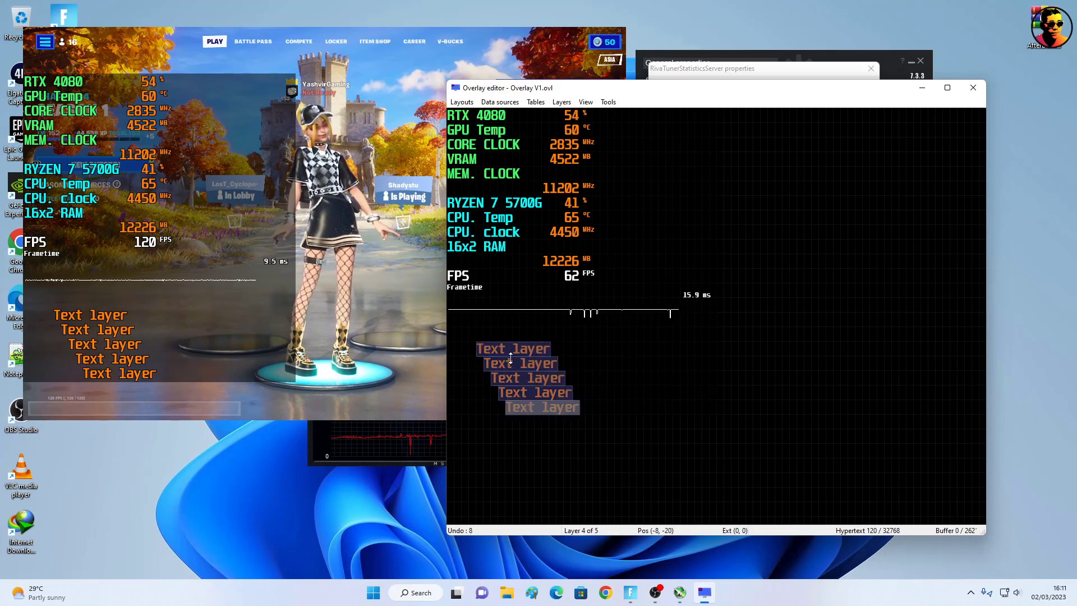
click(530, 348)
double_click(530, 348)
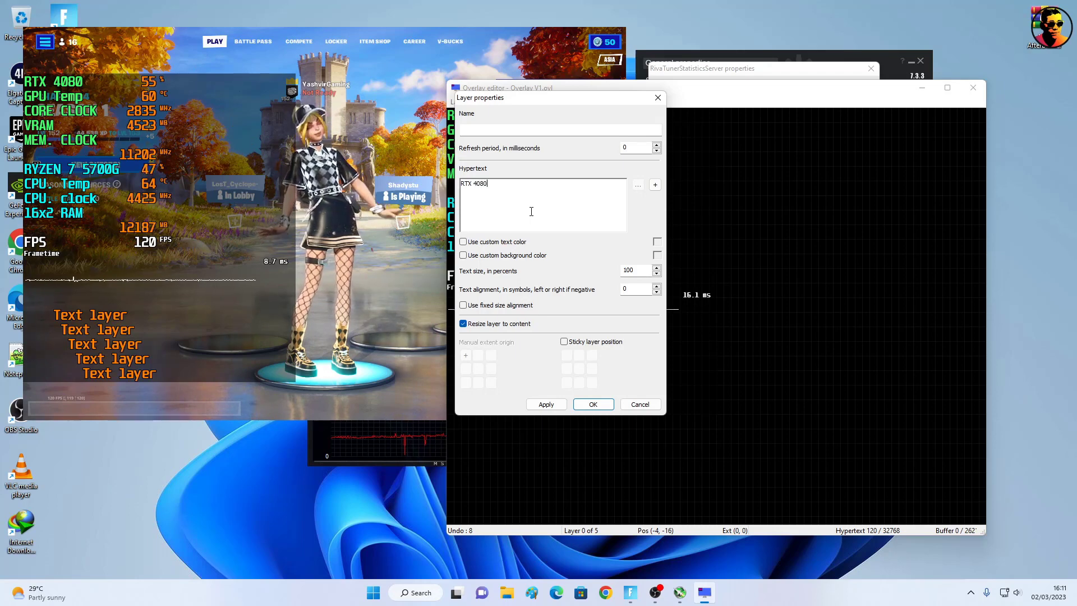
Step: Give the RTX 4080 layer custom green text (0,255,64) and delete the four extra copies
click(513, 242)
click(659, 242)
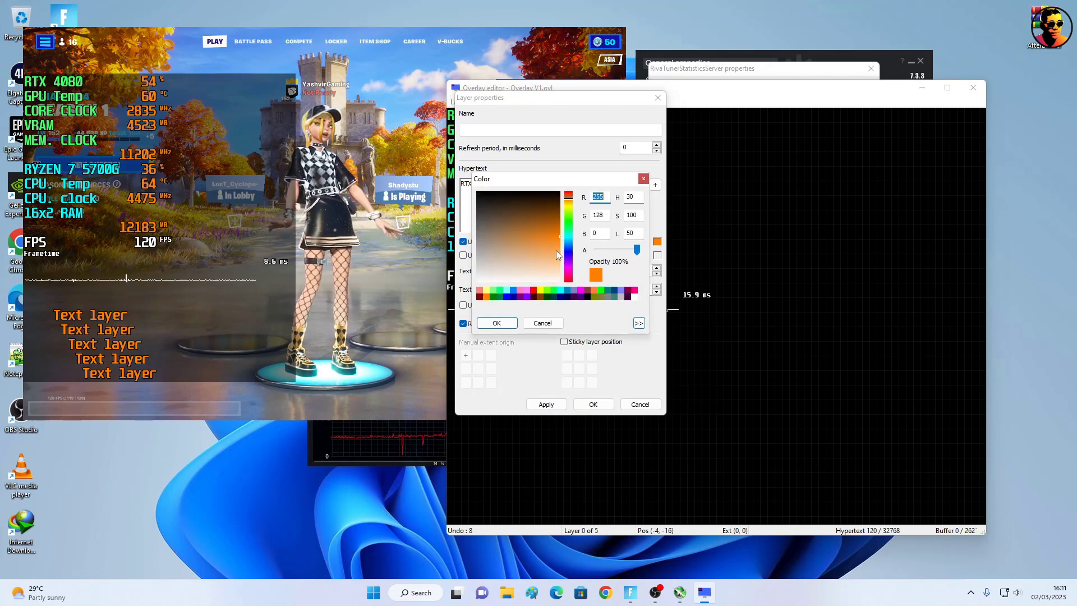
click(497, 324)
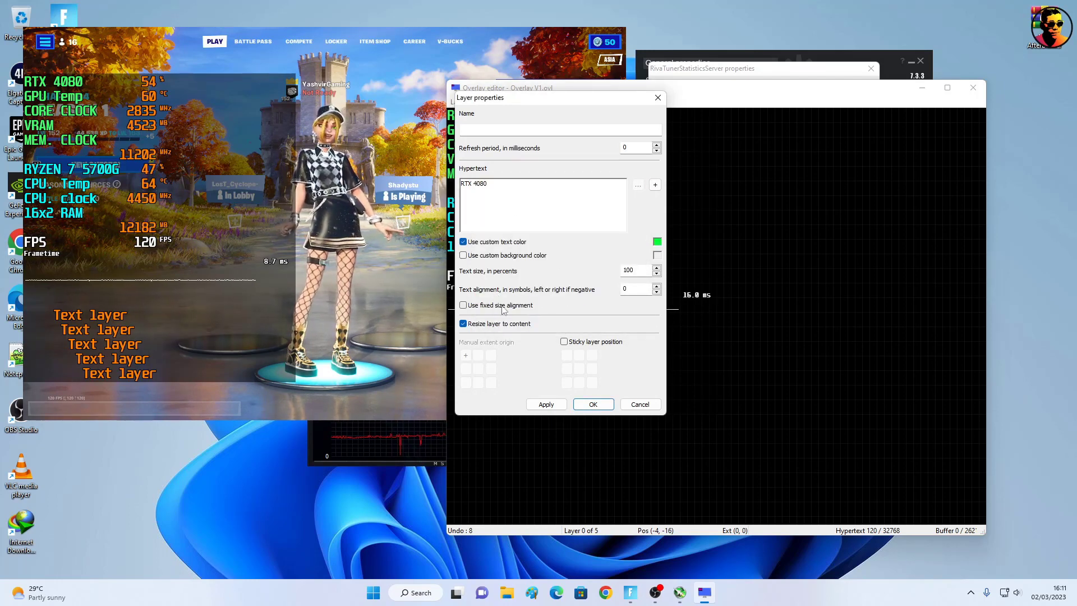
click(558, 406)
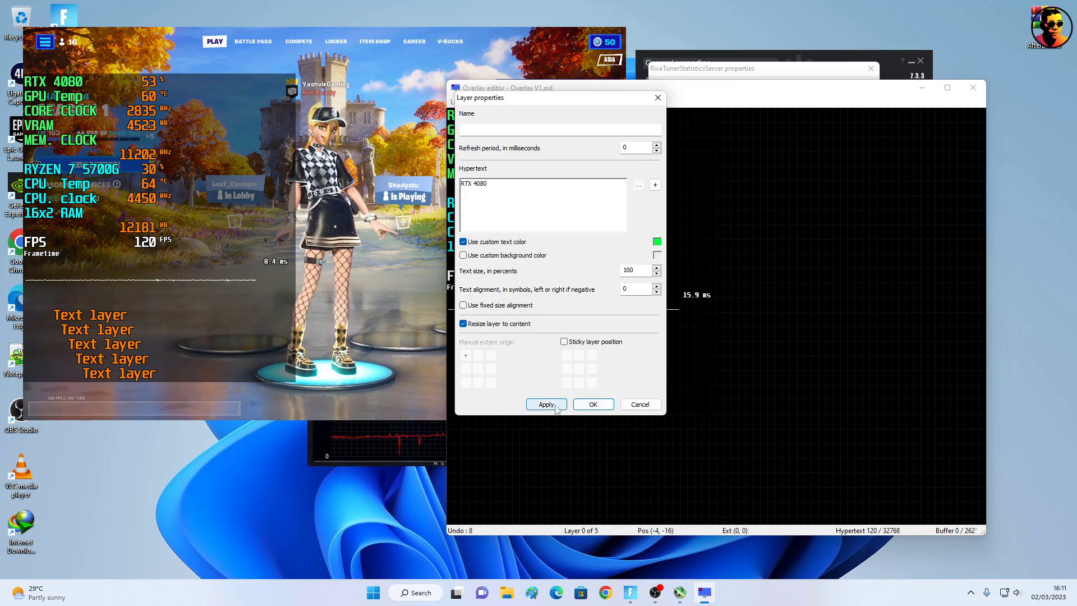
click(564, 405)
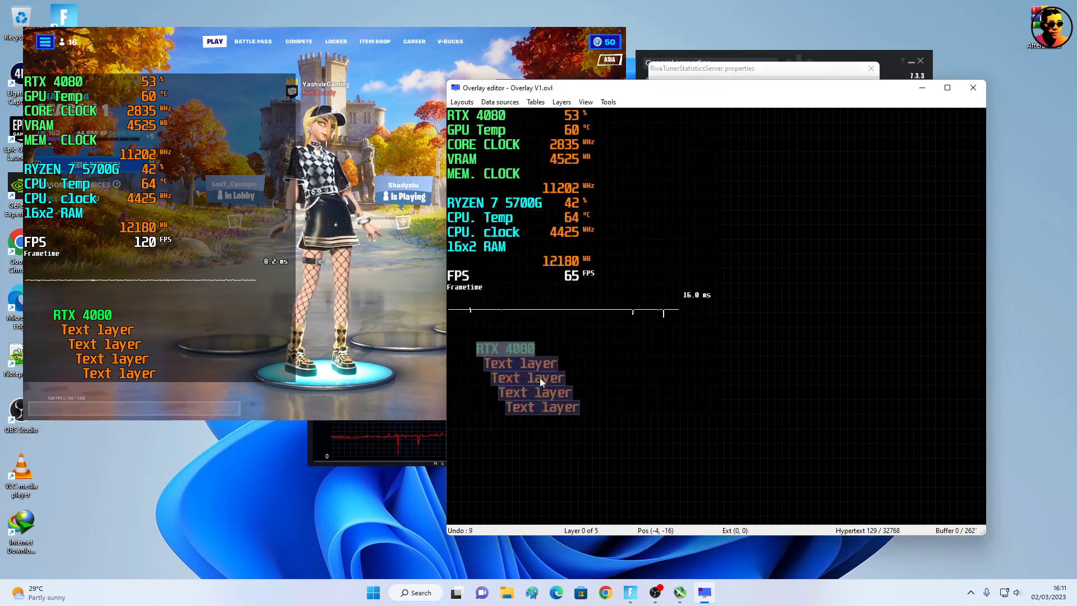
key(Delete)
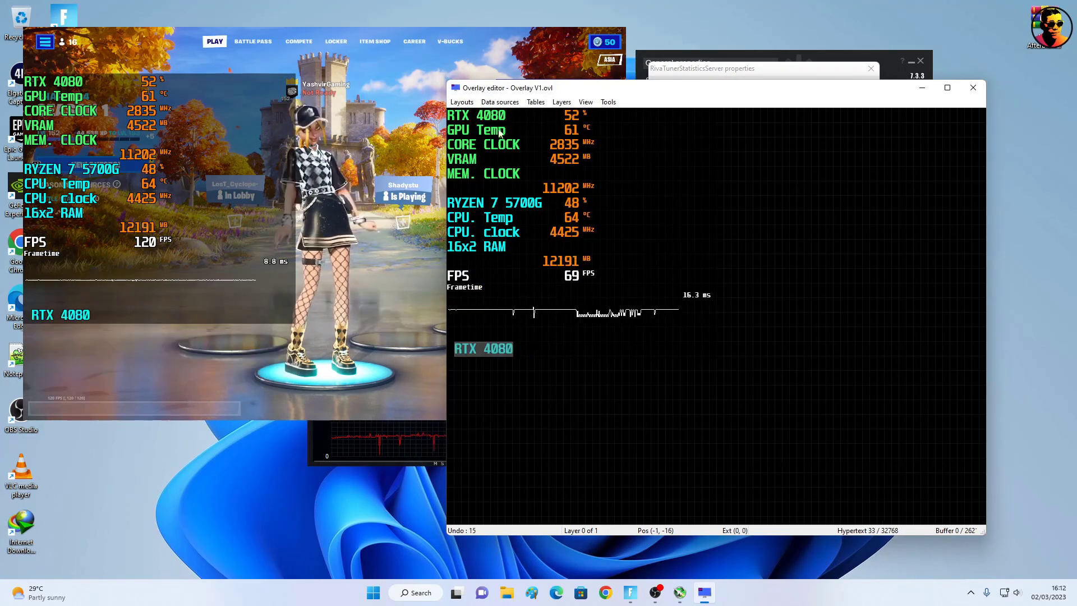
Step: Add a new text layer right beside the RTX 4080 label
click(562, 103)
click(576, 115)
drag(505, 366, 564, 358)
double_click(564, 358)
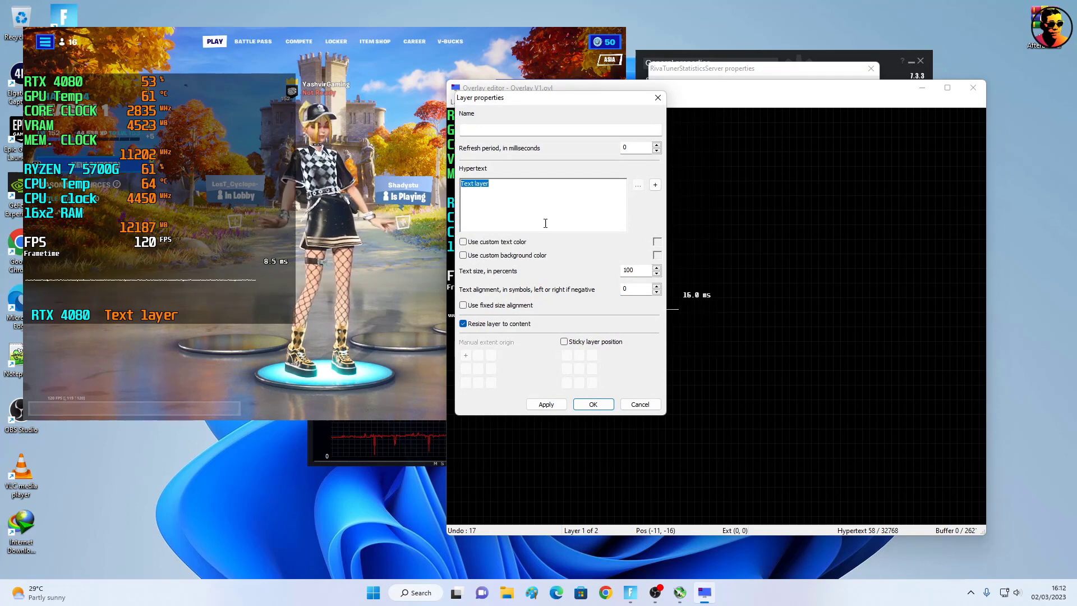
click(599, 406)
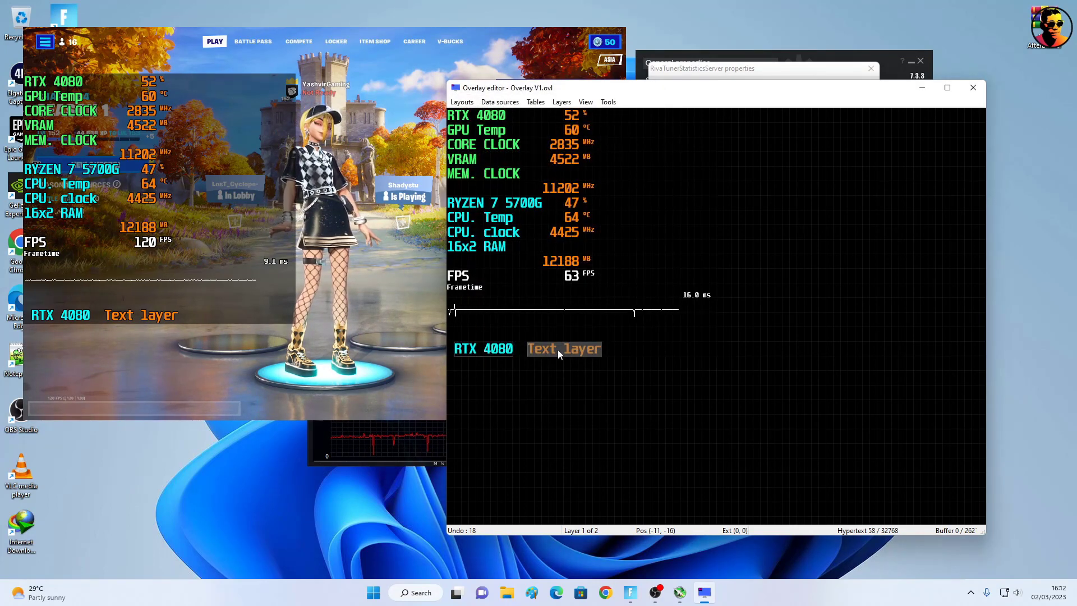
Step: Add a third text layer below RTX 4080, then open the right-hand layer's properties
click(556, 103)
mouse_move(518, 107)
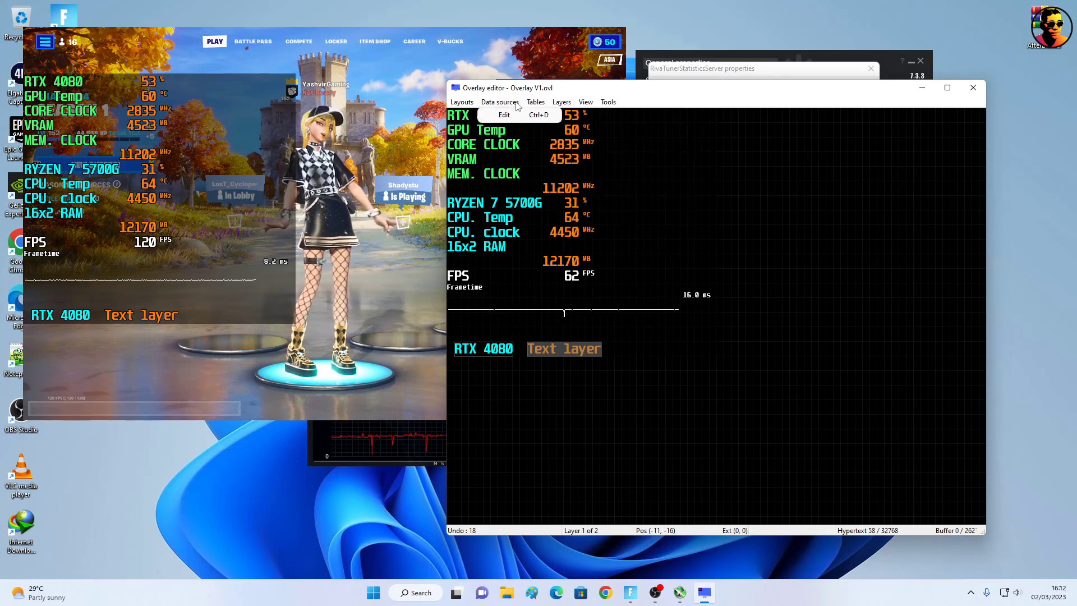
mouse_move(573, 107)
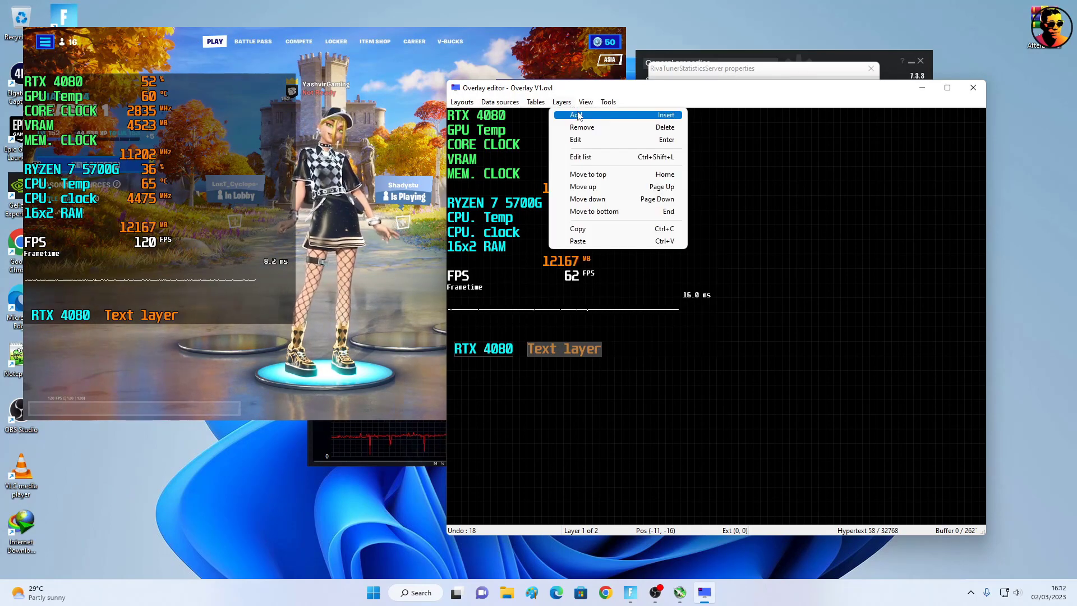
click(578, 117)
drag(588, 373, 504, 375)
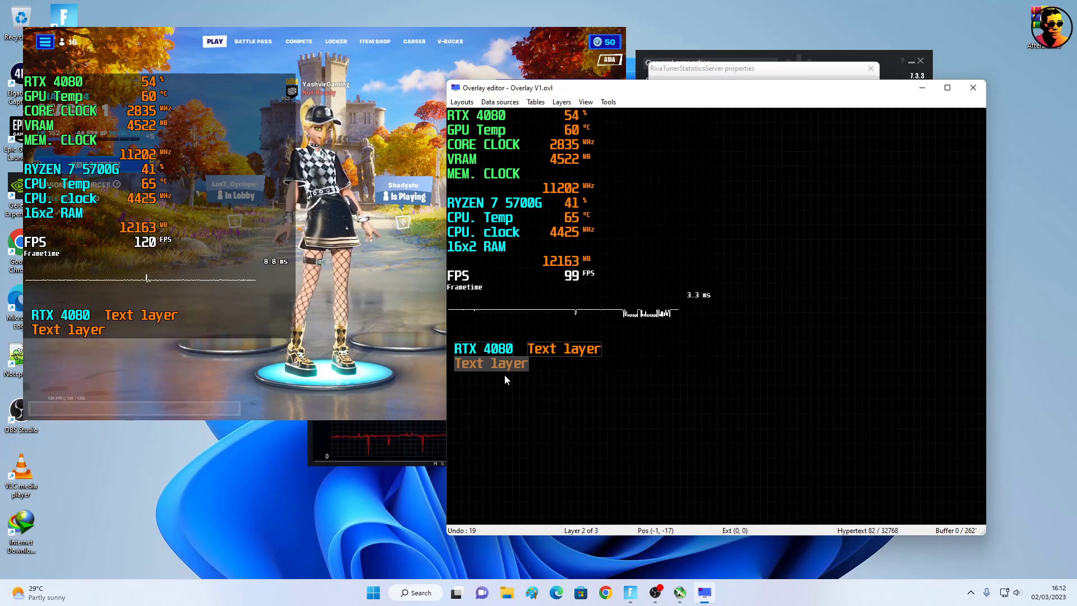
double_click(558, 350)
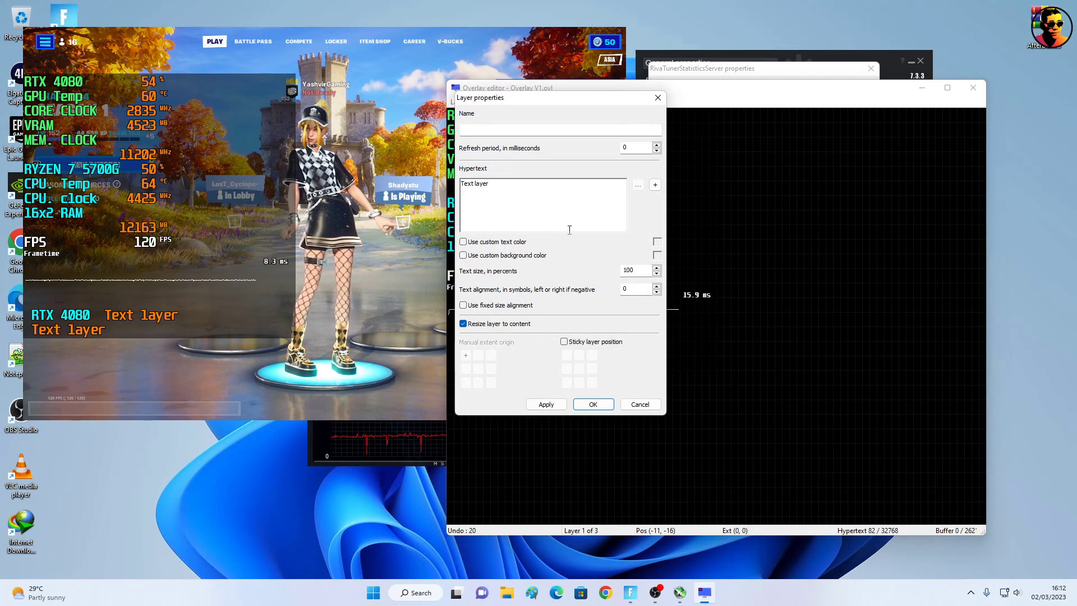
Step: Embed the current GPU usage value in the layer beside RTX 4080
click(655, 184)
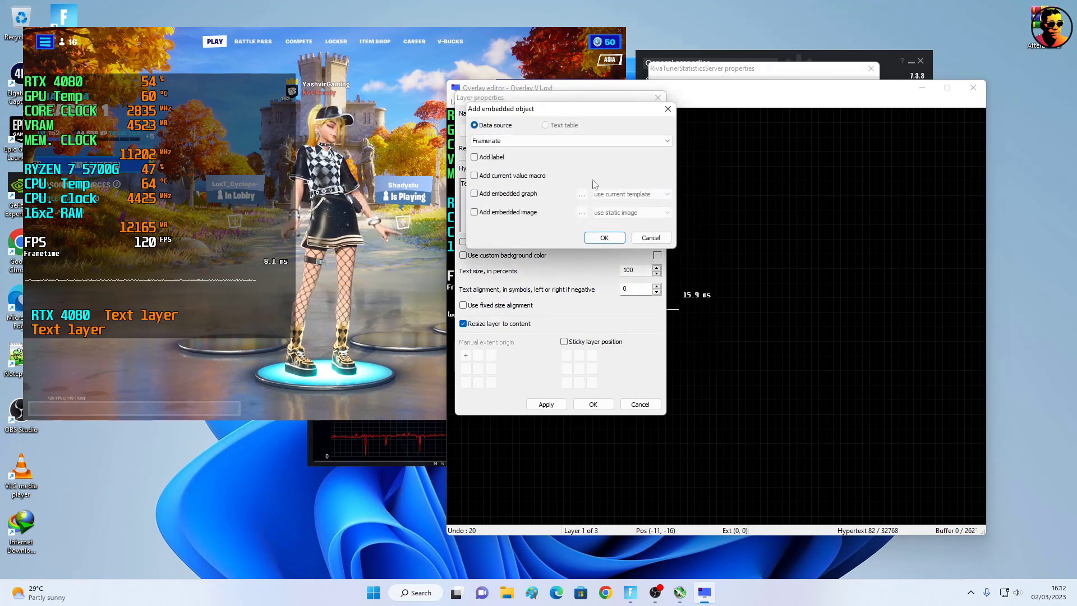
drag(538, 106, 654, 191)
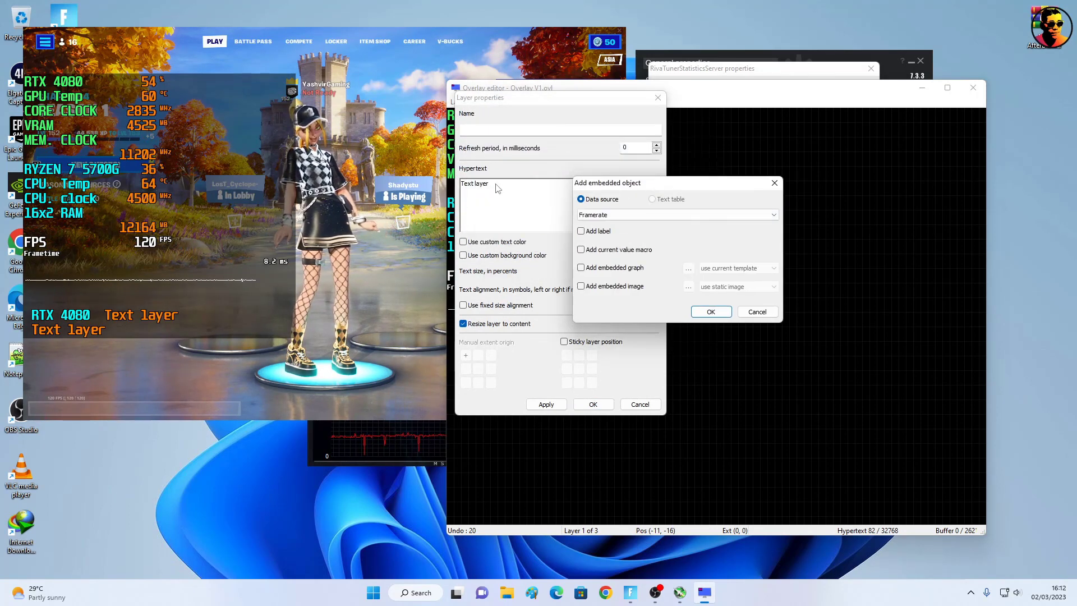
click(652, 216)
click(606, 272)
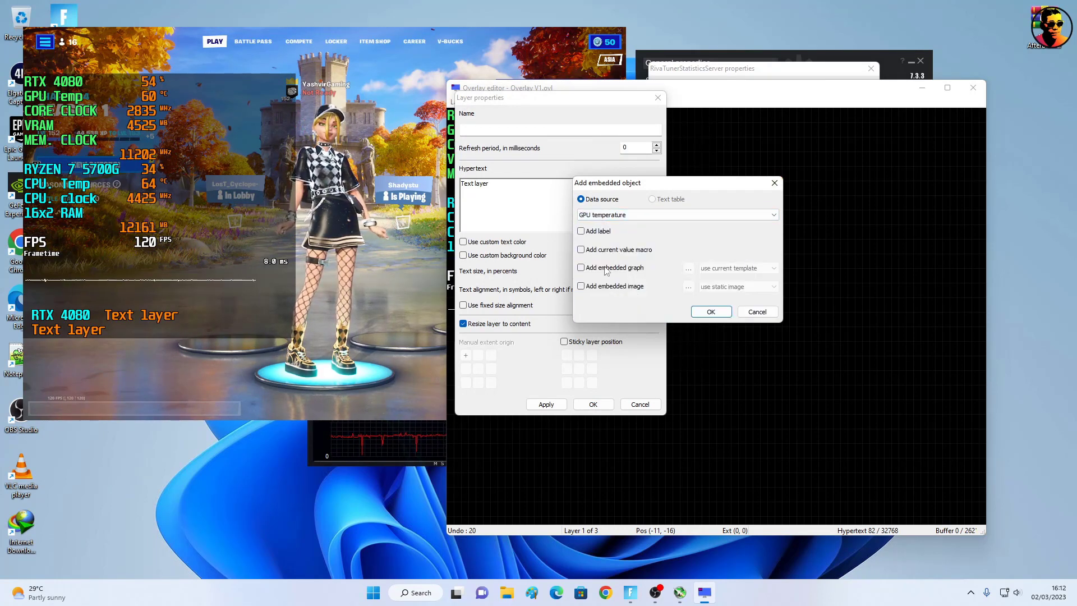
click(612, 217)
click(603, 278)
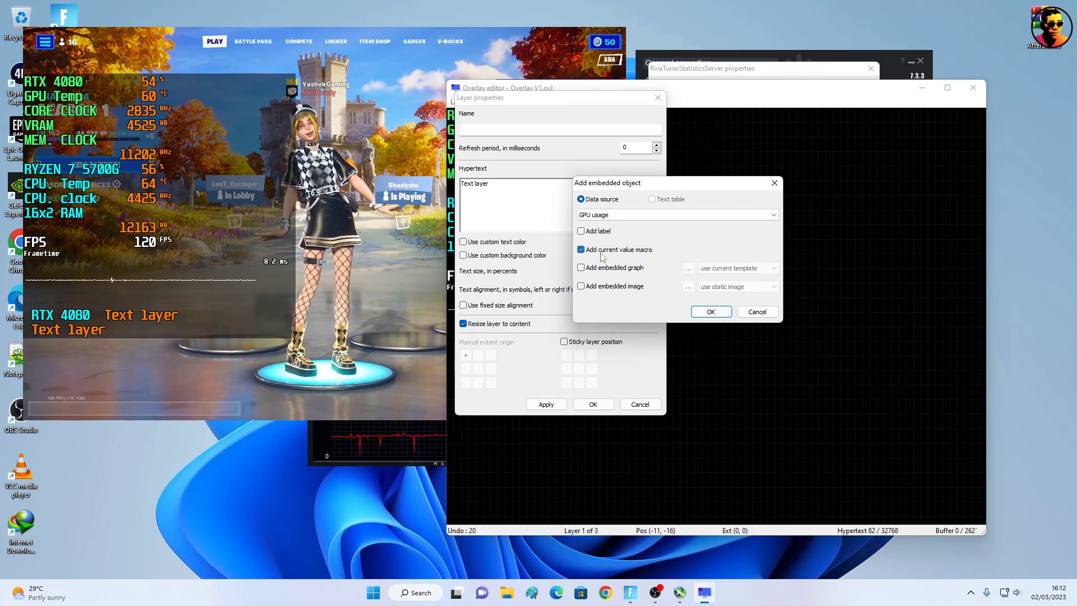
click(709, 311)
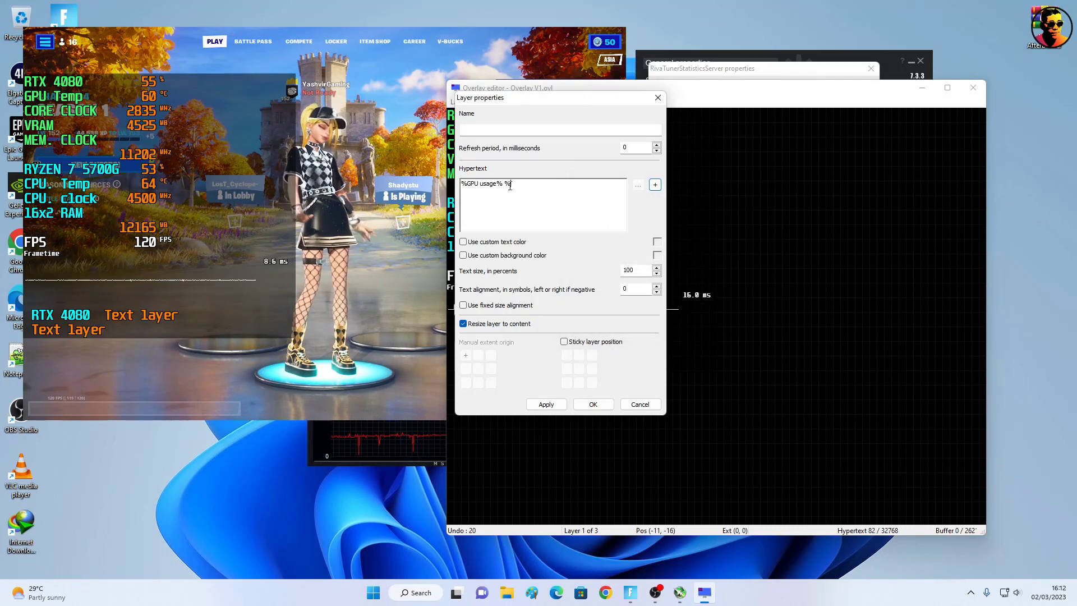
click(591, 404)
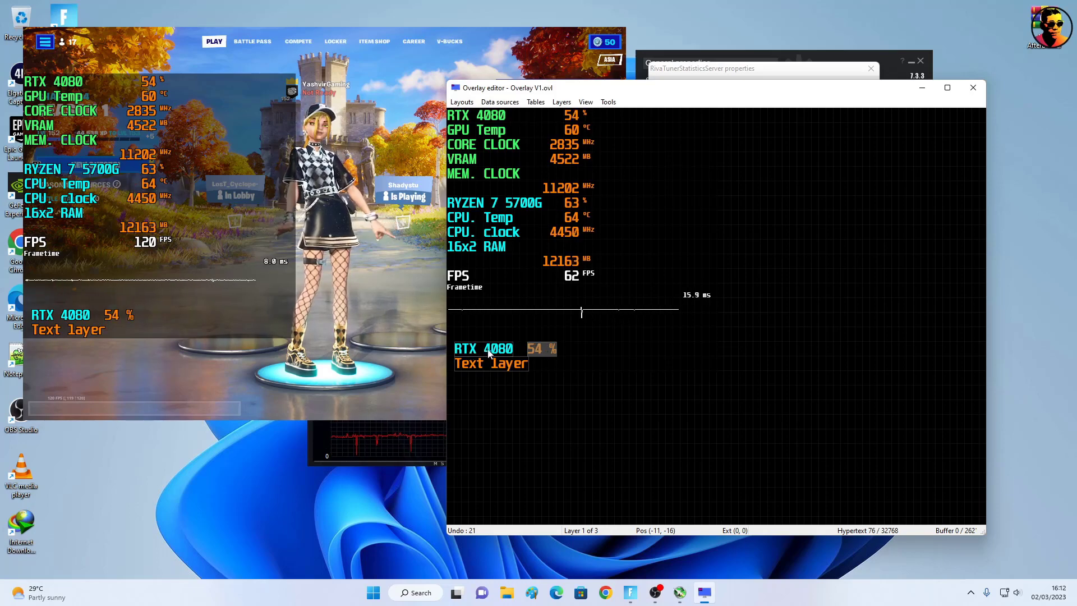
click(485, 365)
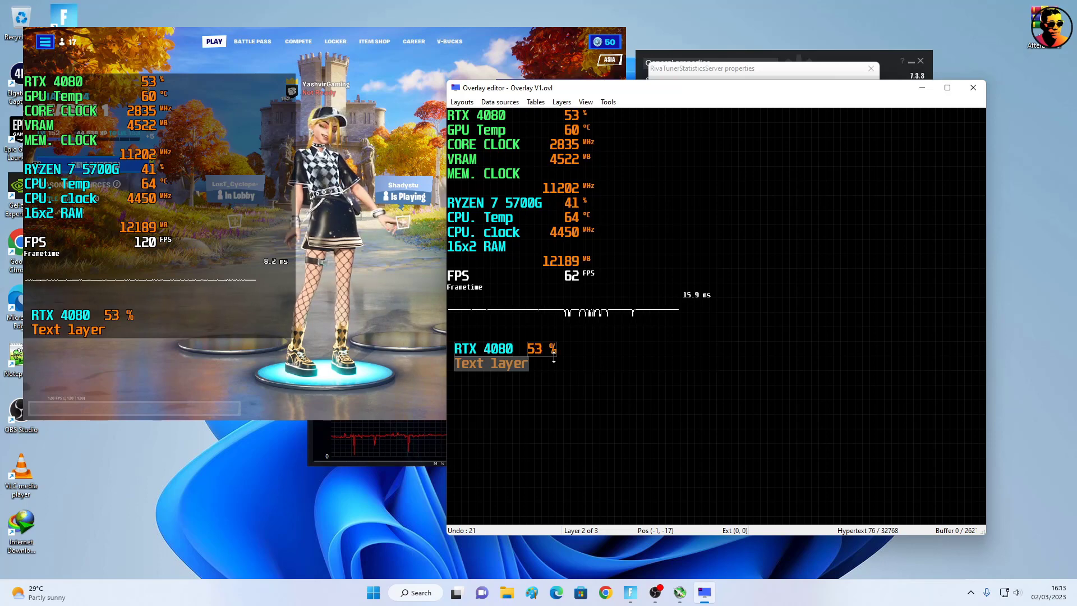
Step: Replace the lower layer's 'Text layer' hypertext with 'VRAM' and apply it
double_click(469, 368)
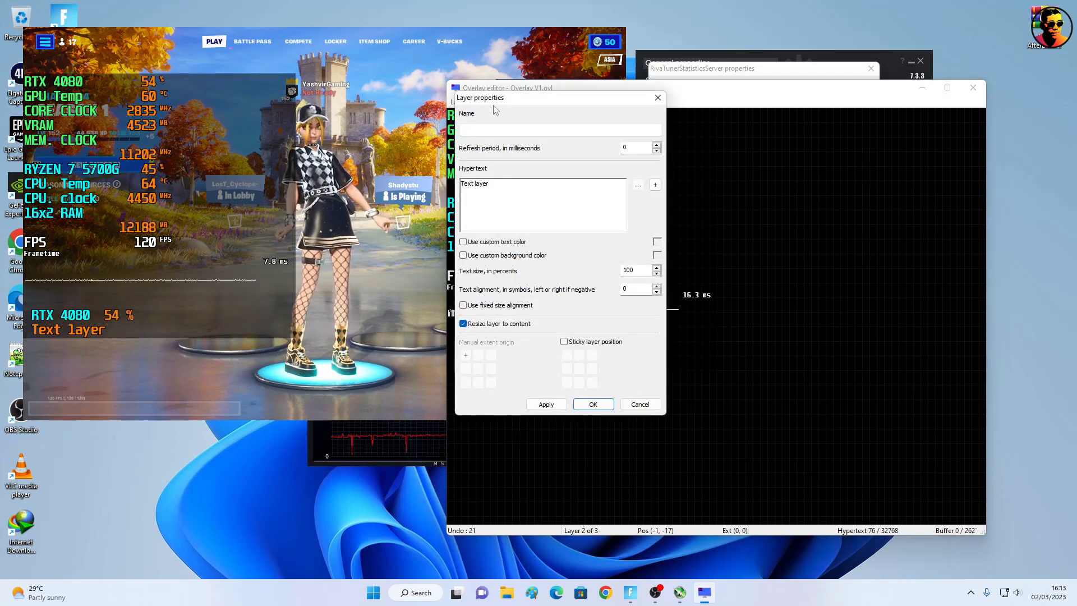
drag(495, 106, 707, 186)
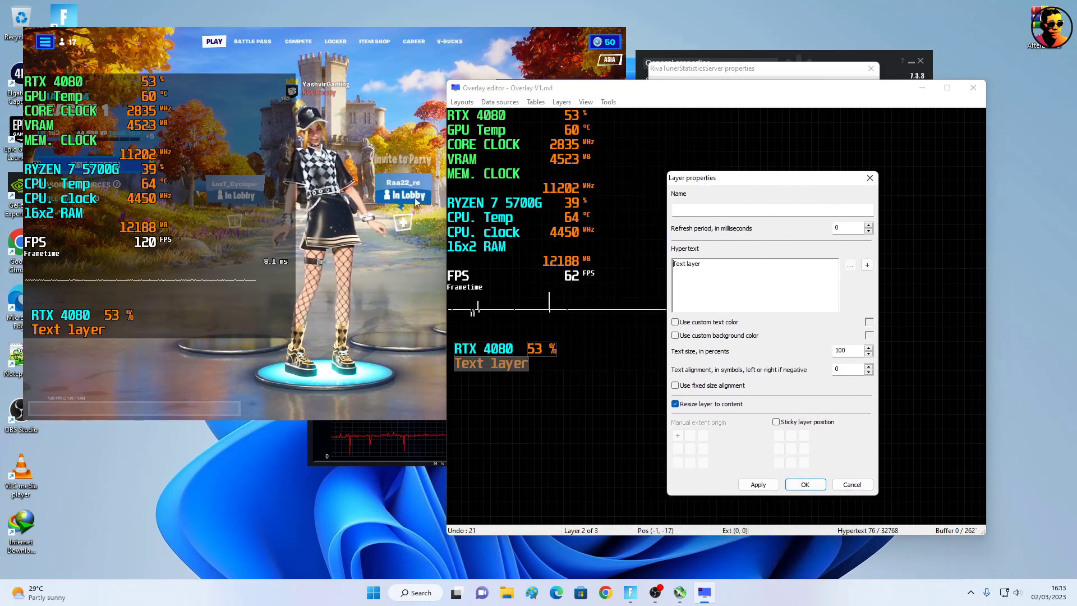
drag(771, 268, 683, 267)
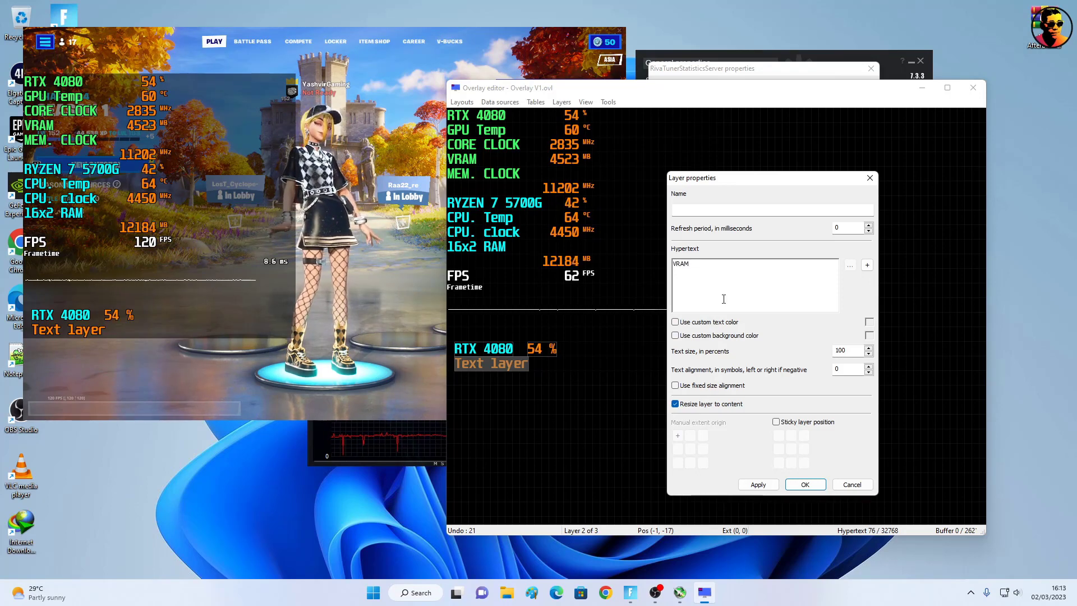
click(867, 265)
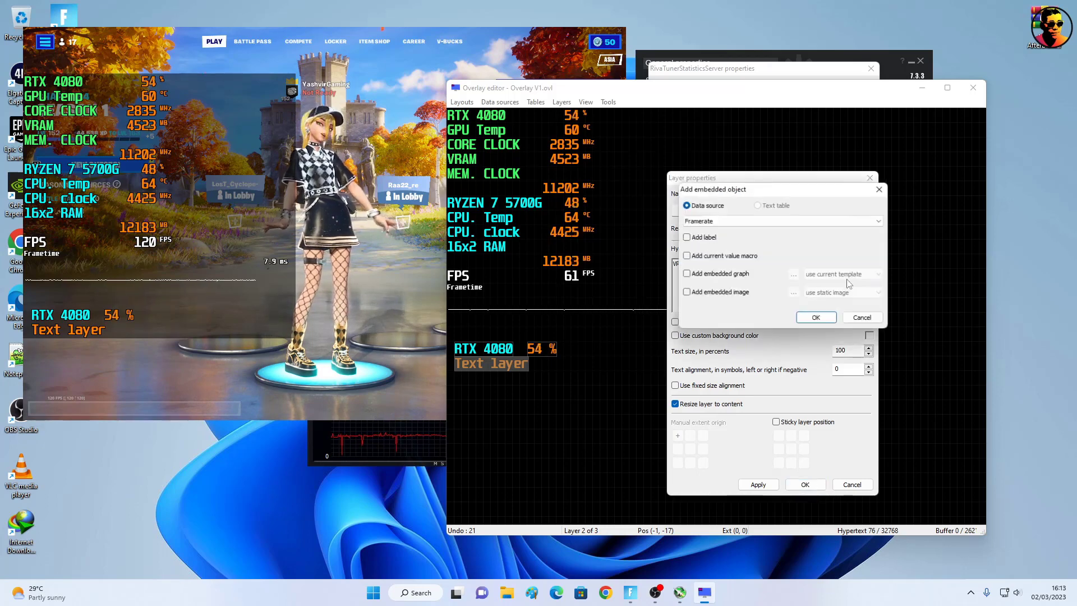
click(728, 222)
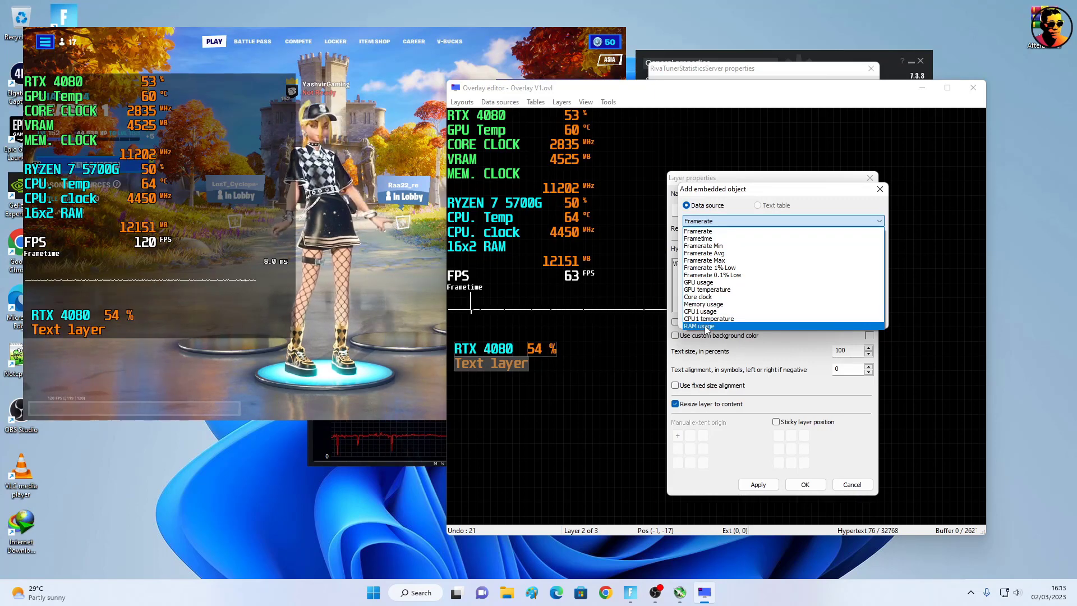
click(705, 326)
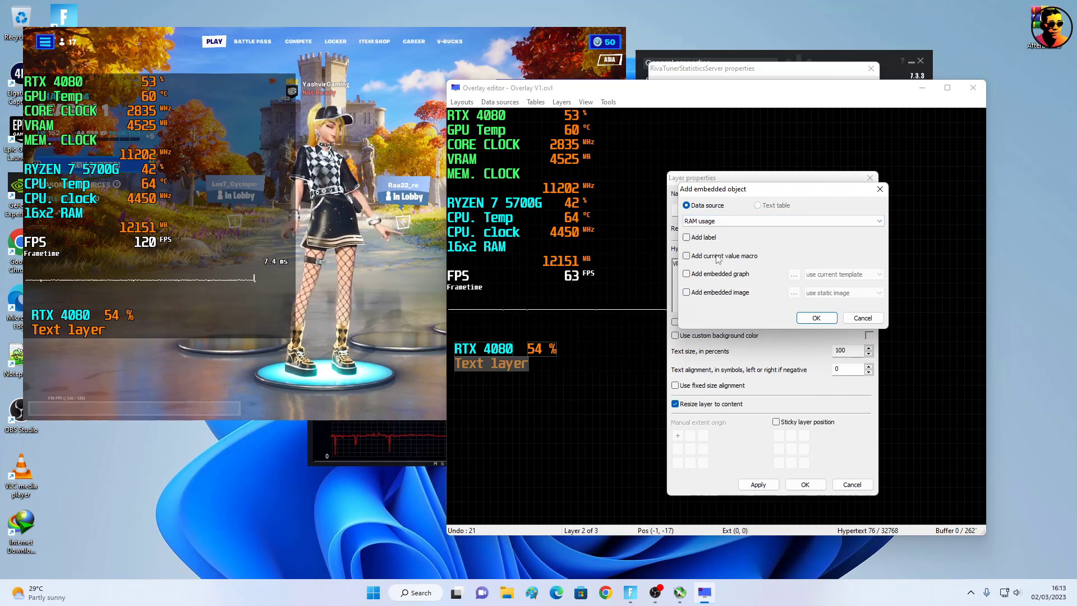
click(729, 221)
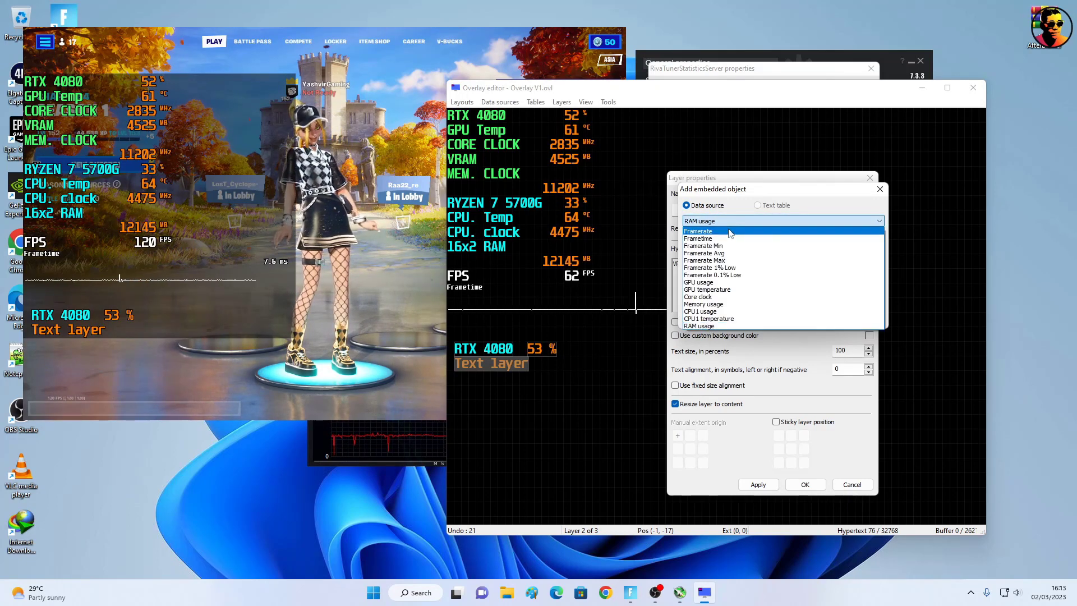
click(731, 221)
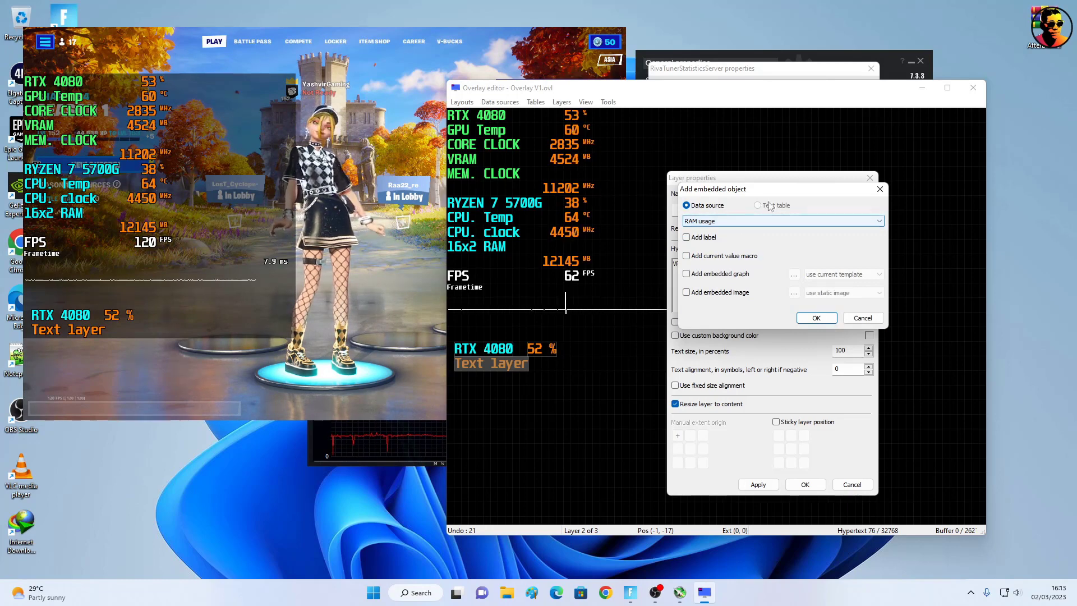
click(816, 318)
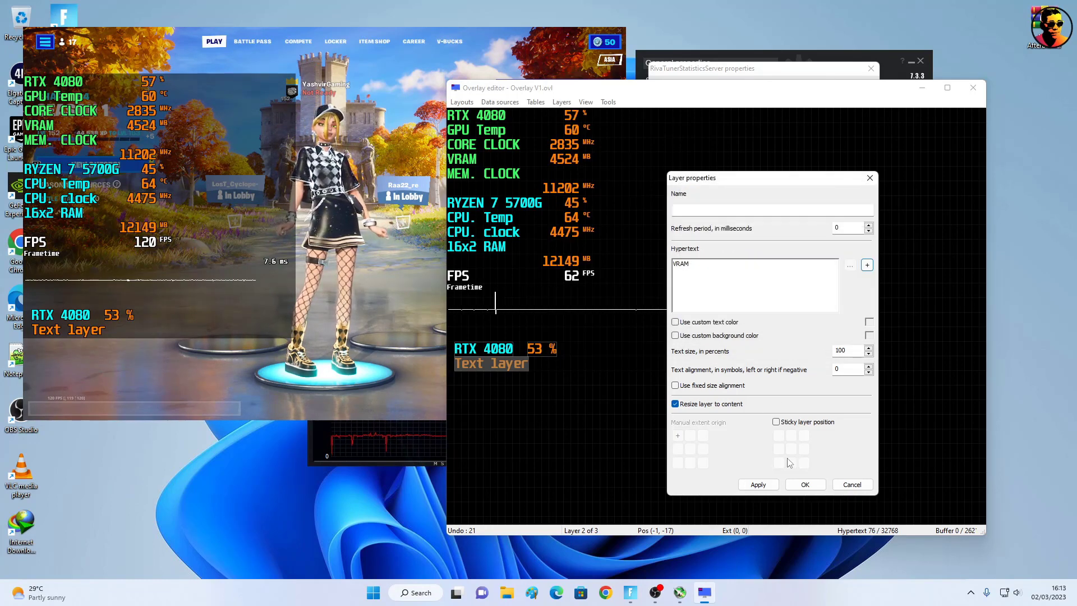
click(758, 484)
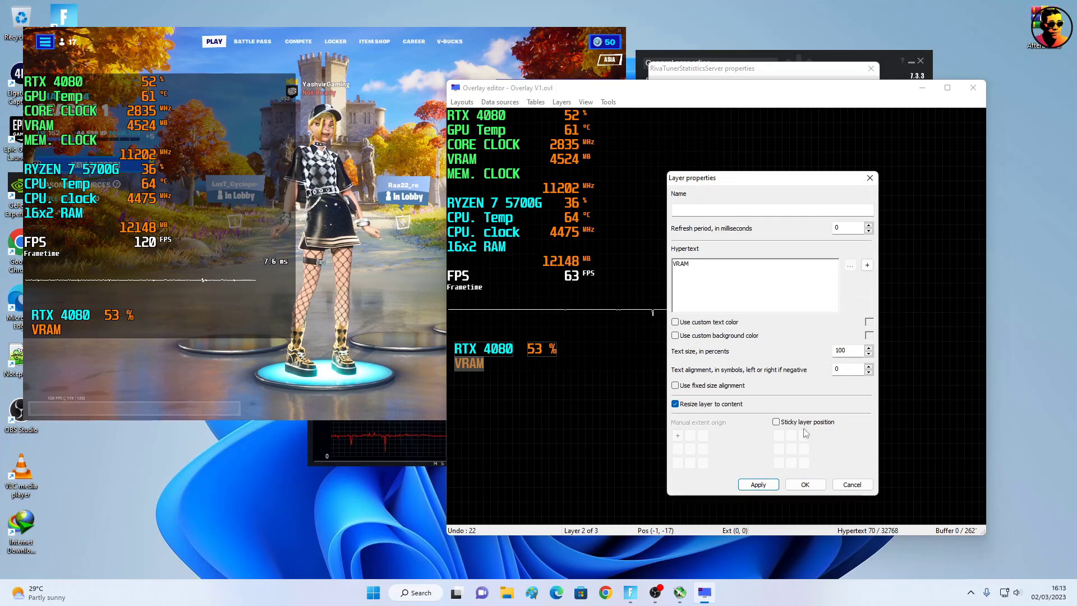
click(805, 485)
click(549, 351)
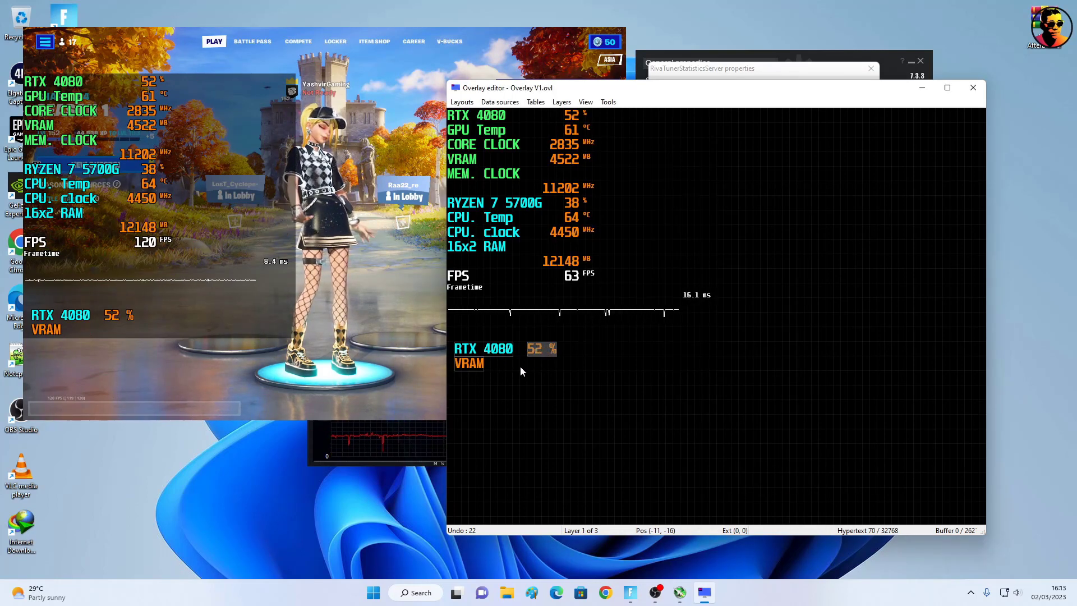
Step: Copy the GPU usage layer beside VRAM and clear its existing text
key(ctrl+c)
key(ctrl+v)
key(Left)
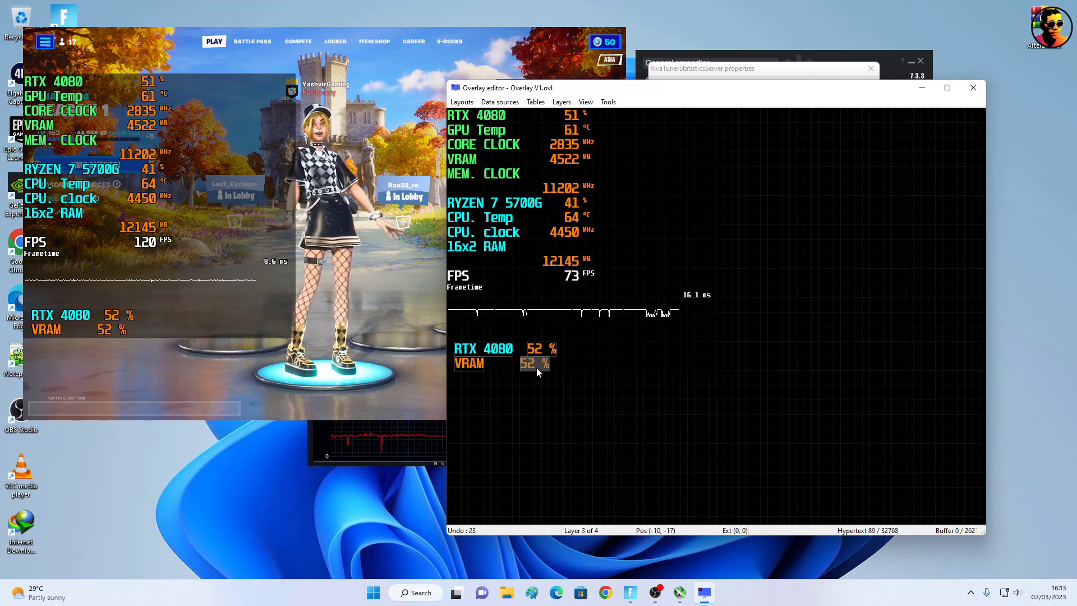
double_click(544, 361)
click(516, 186)
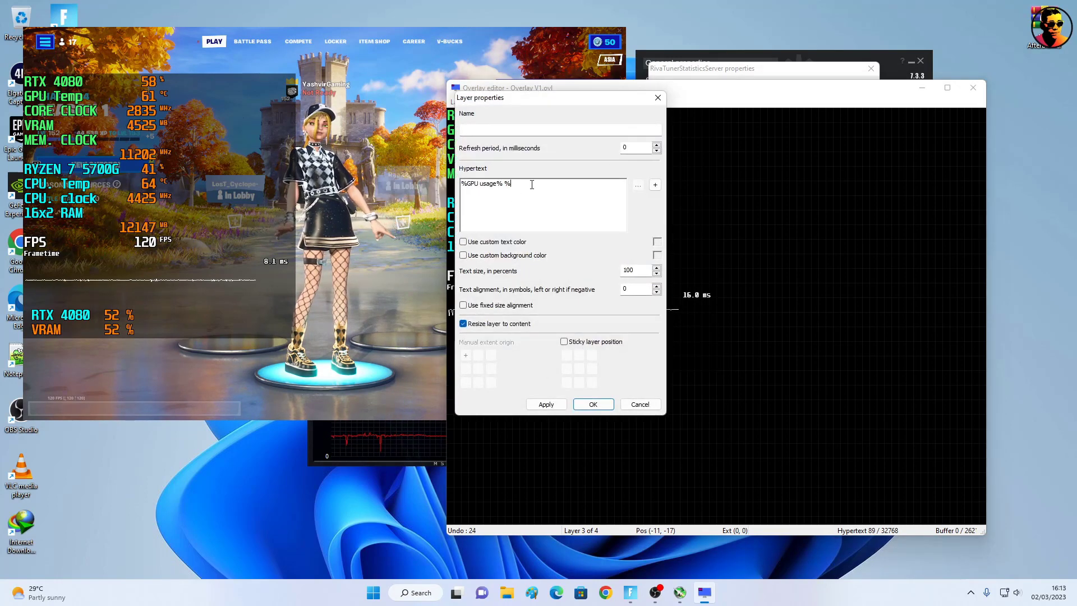
right_click(471, 185)
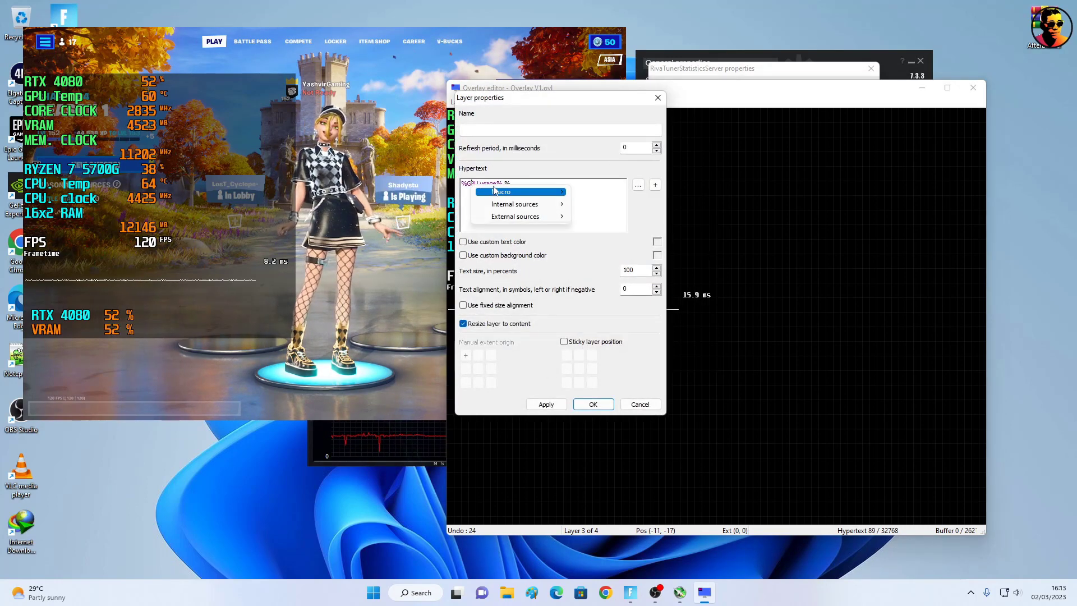
key(Escape)
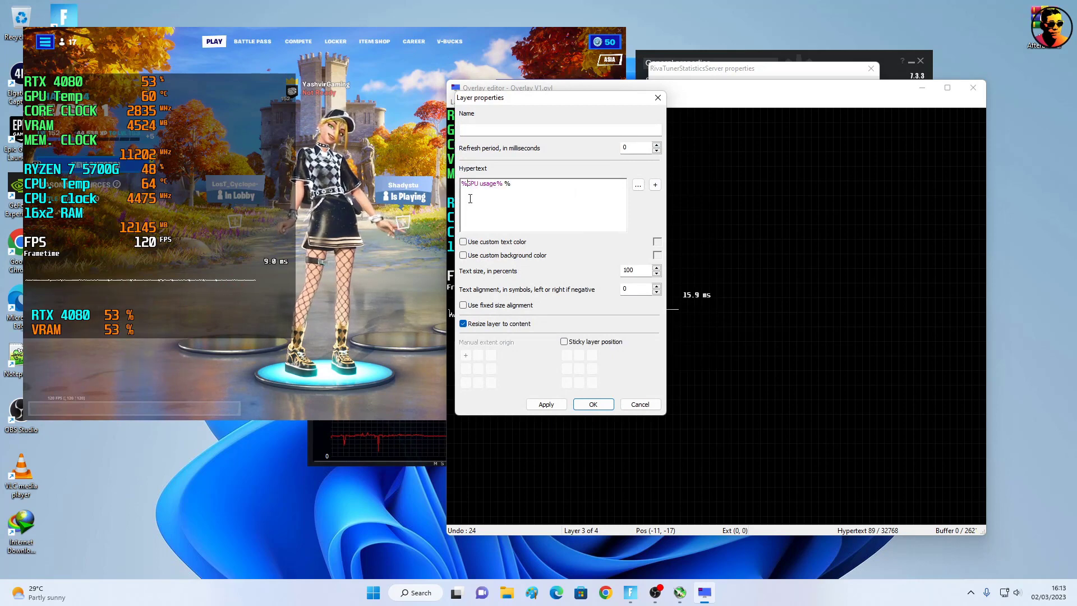
click(638, 184)
click(590, 188)
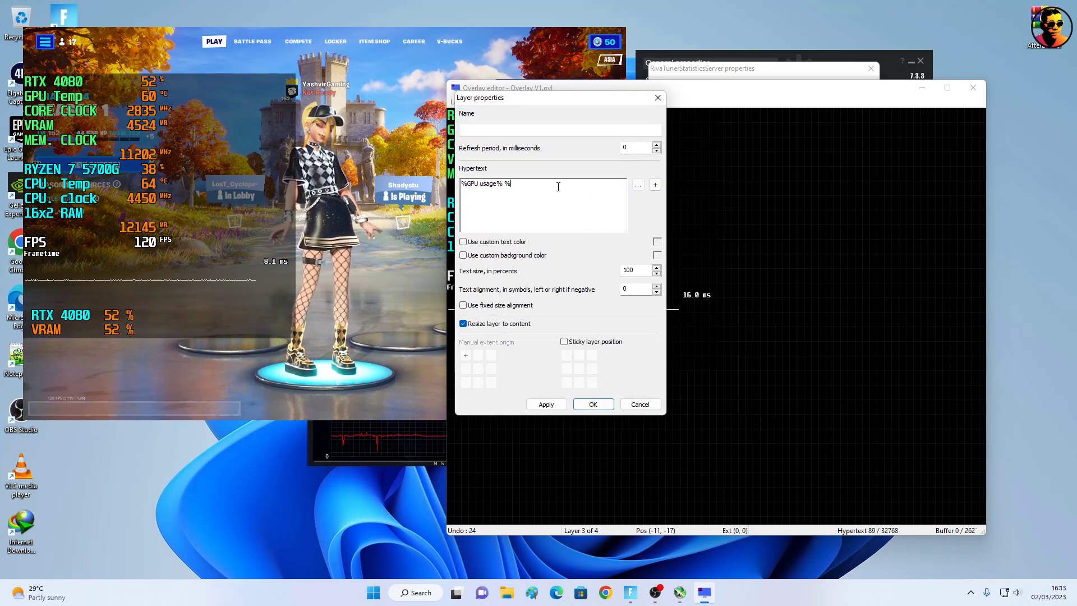
key(ctrl+a)
key(BackSpace)
Step: Embed the current RAM usage value so the VRAM row reads 12169 MB
click(655, 185)
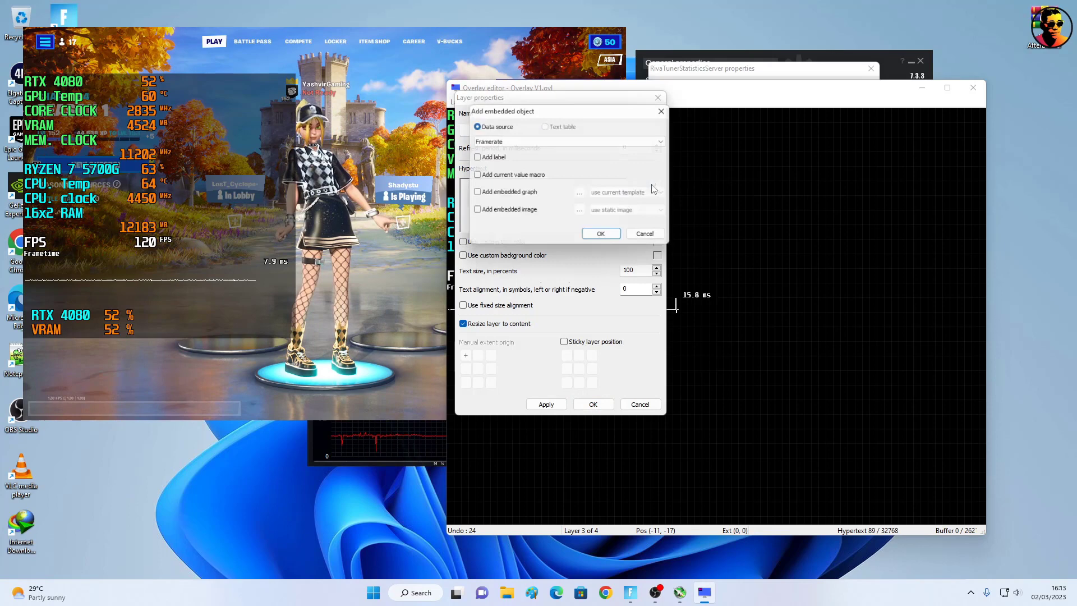
click(589, 141)
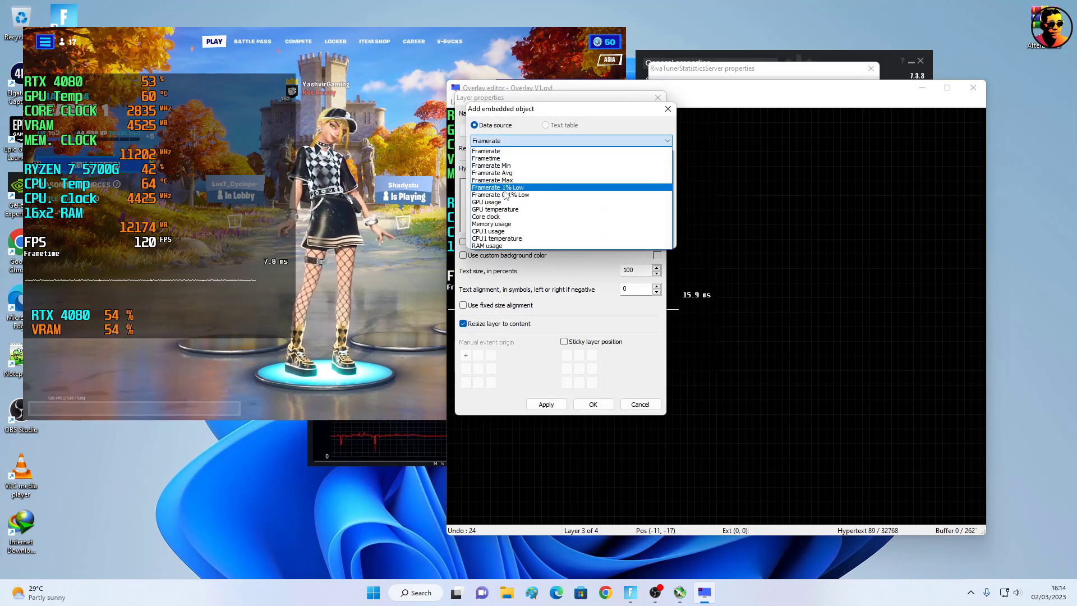
click(488, 246)
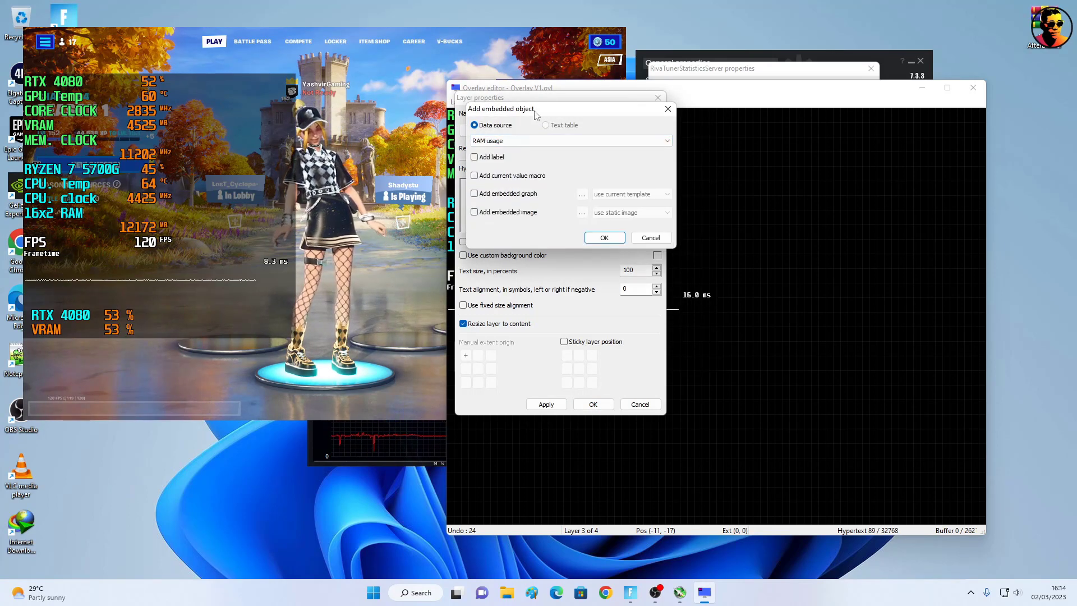
drag(536, 115, 666, 191)
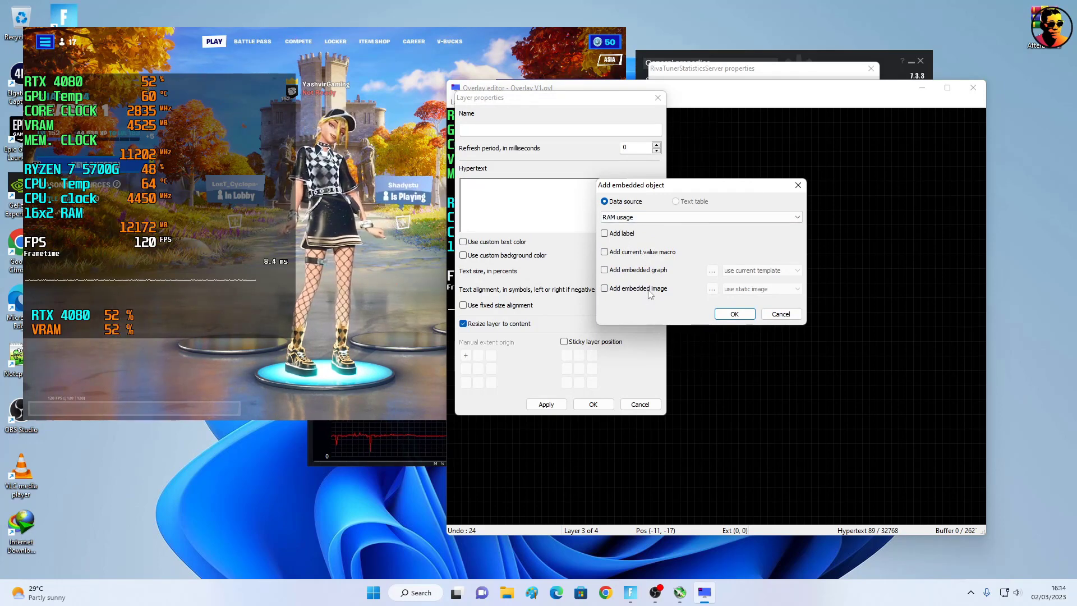
click(634, 254)
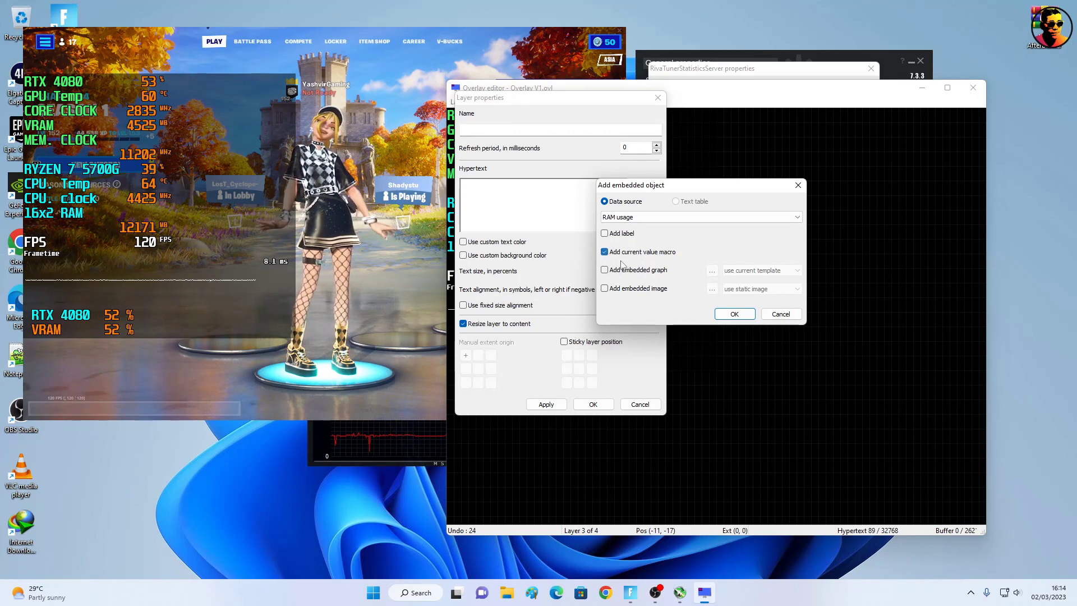
click(735, 315)
click(593, 404)
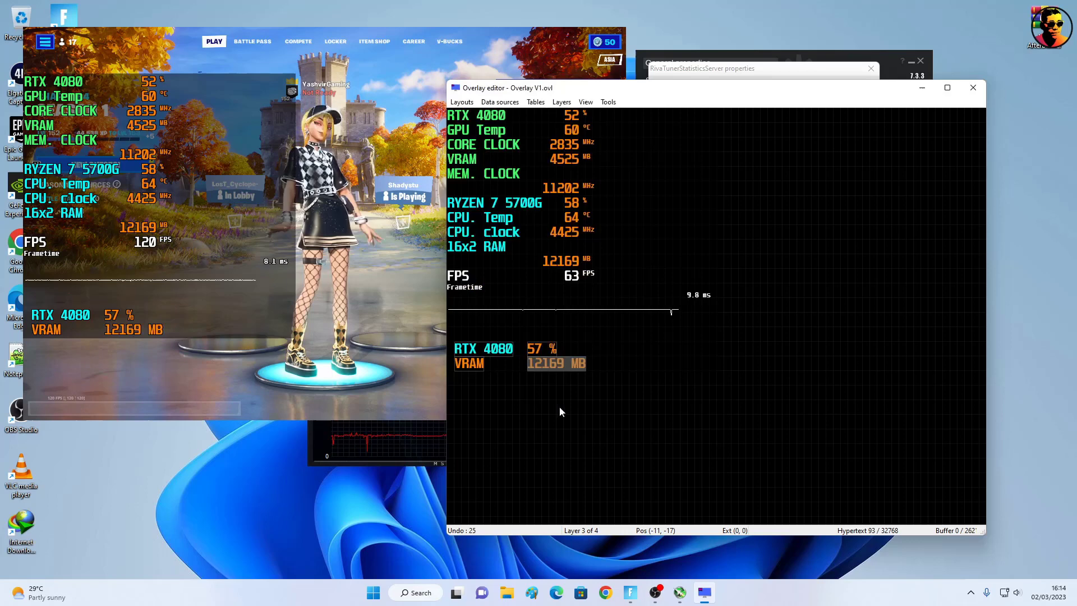